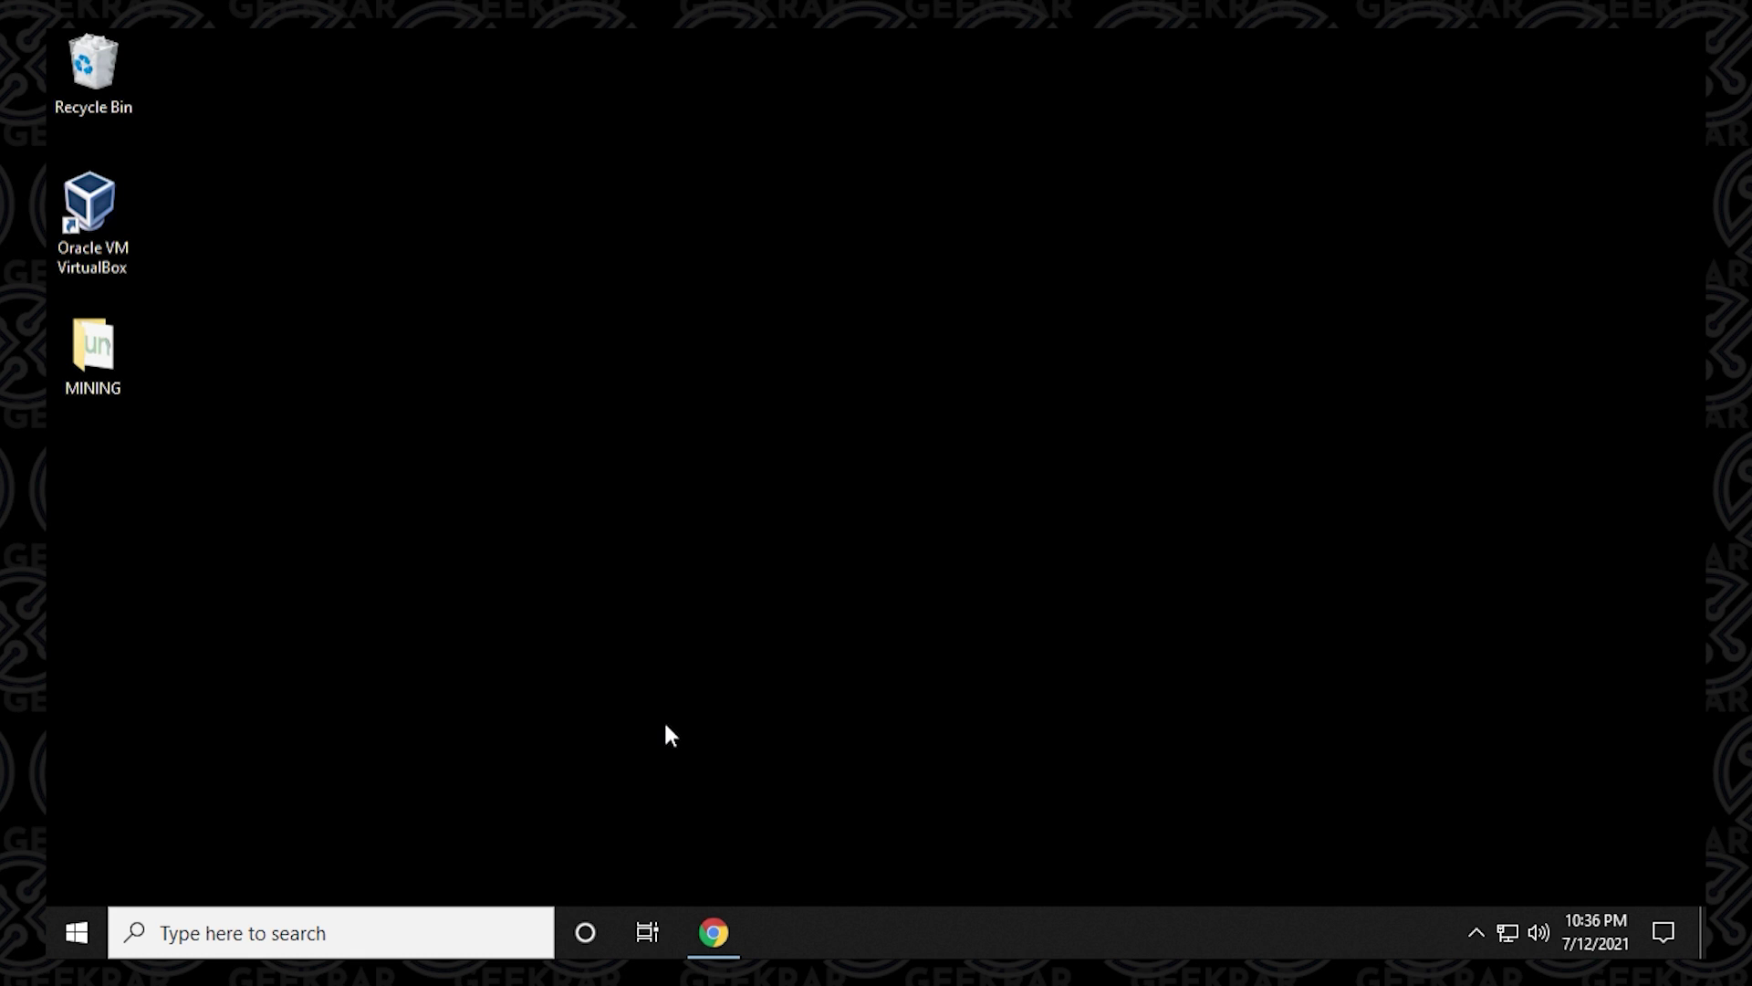
# In Chrome, search Google for 'ubuntu', open ubuntu.com and accept its cookie settings.
pyautogui.click(724, 934)
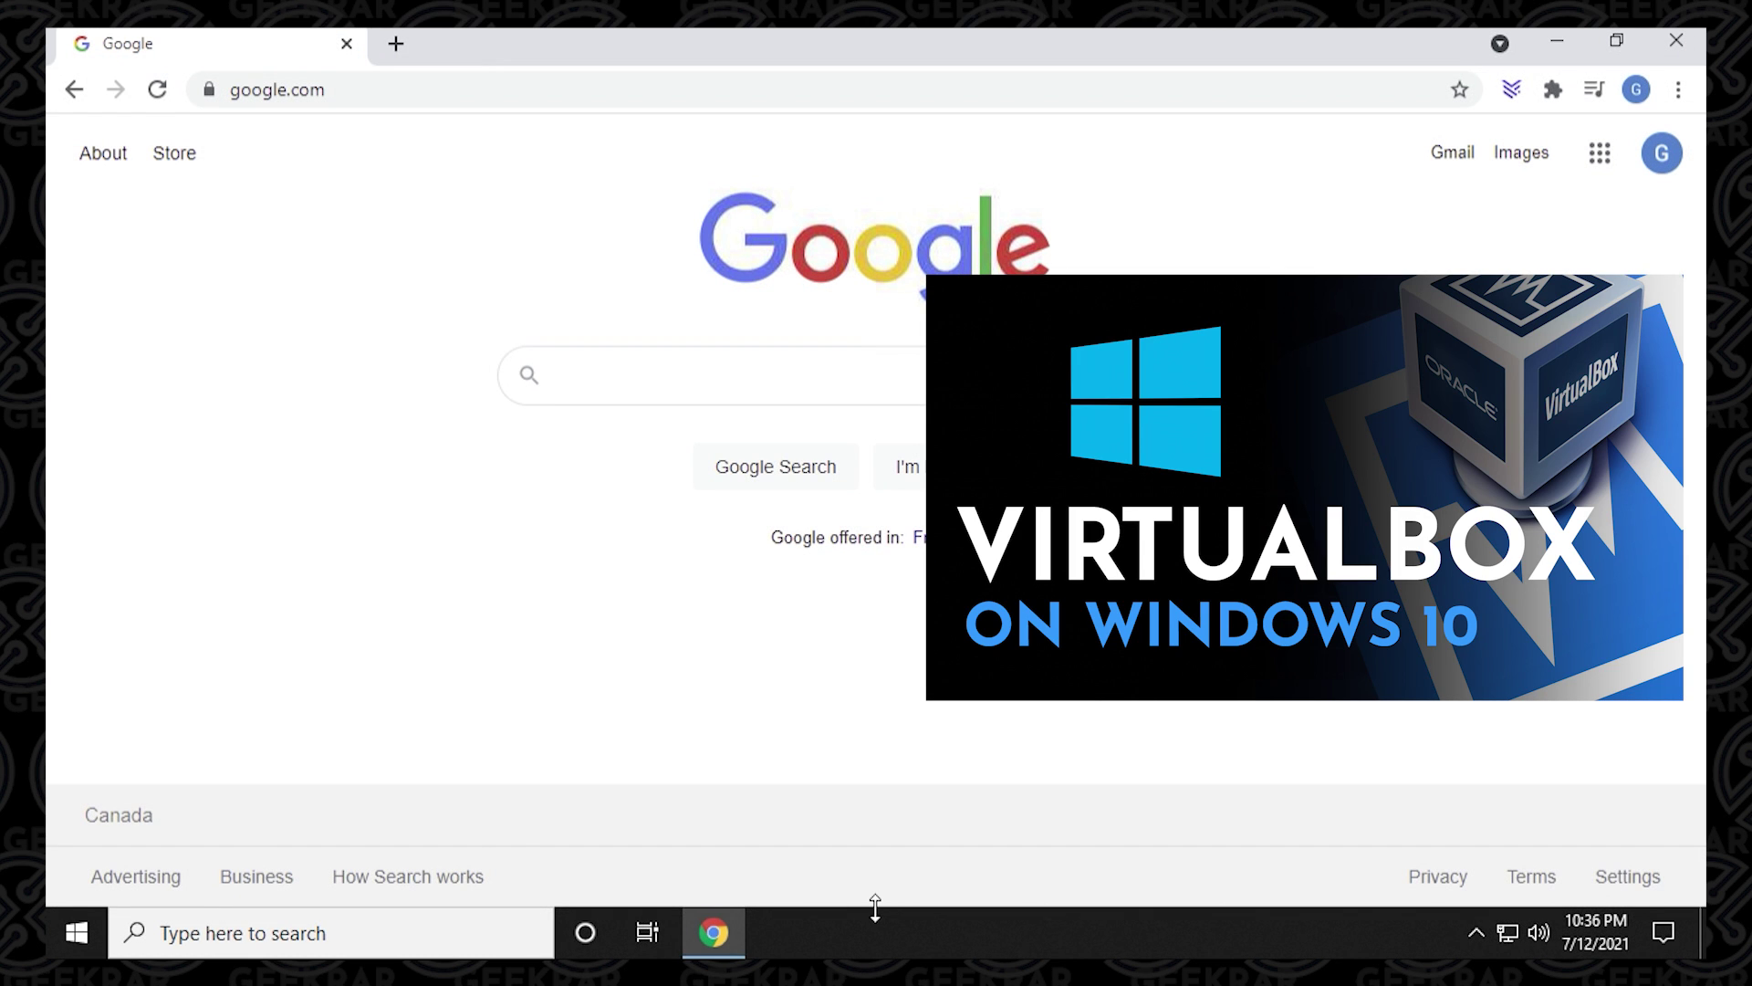
pyautogui.write('ubuntu')
pyautogui.press('Return')
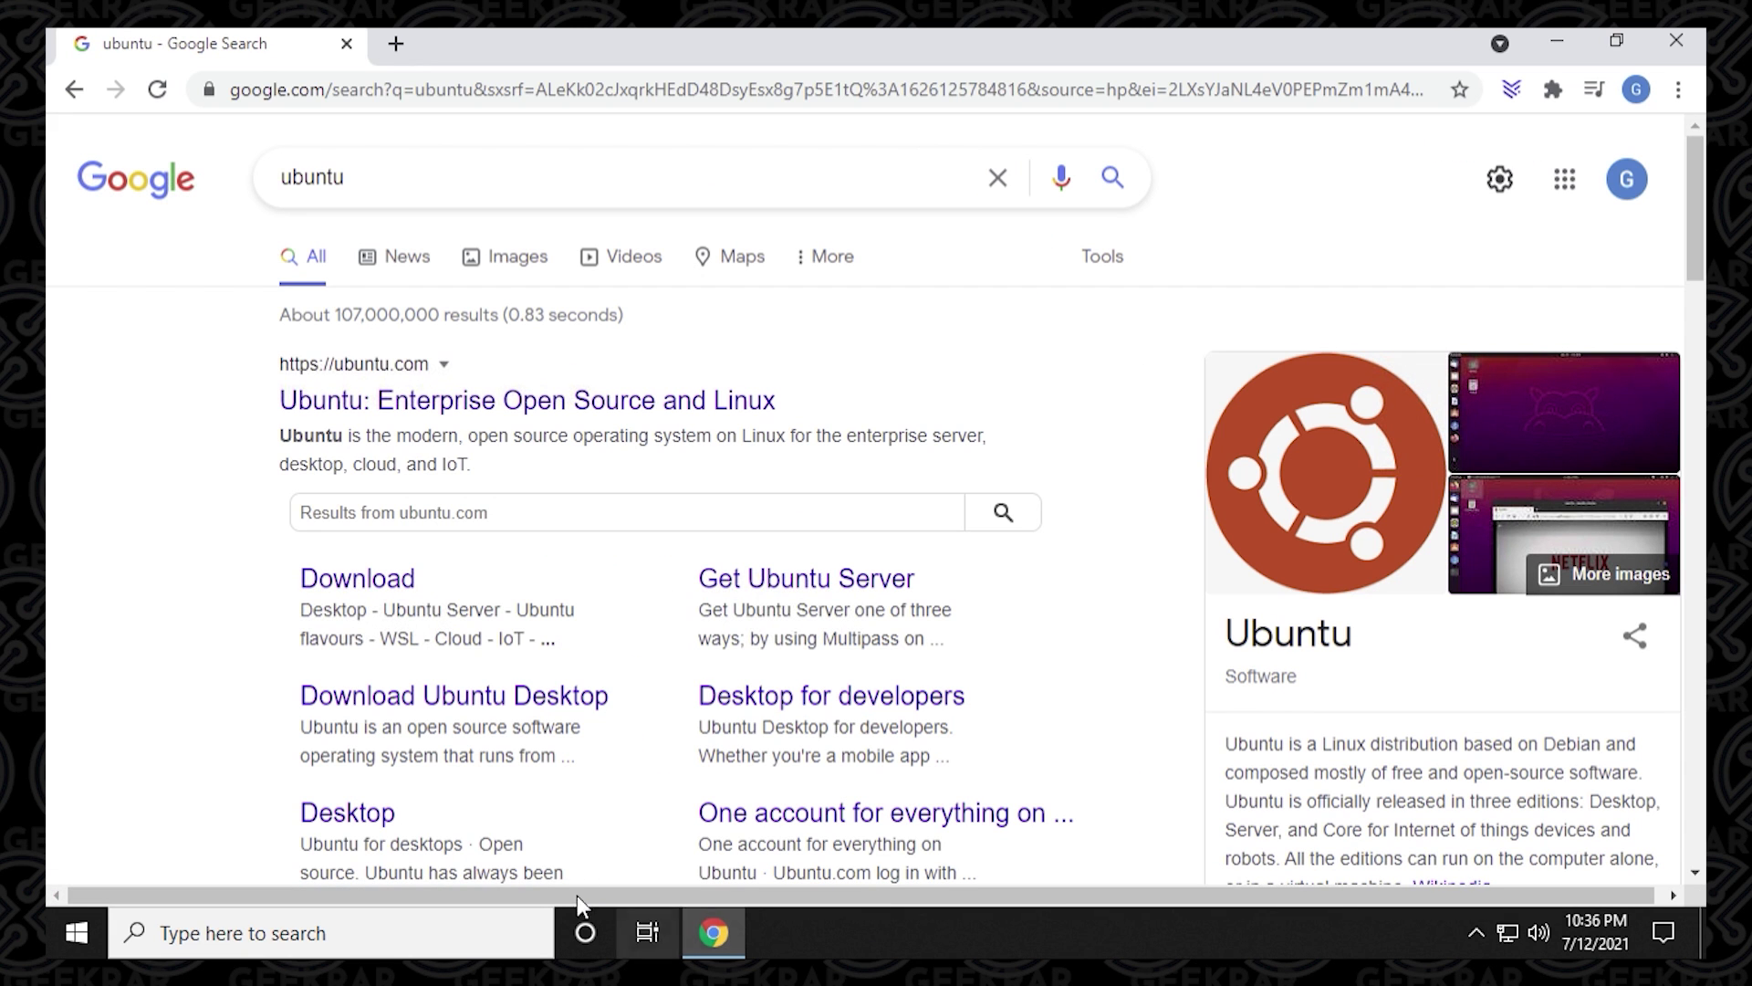
pyautogui.click(429, 409)
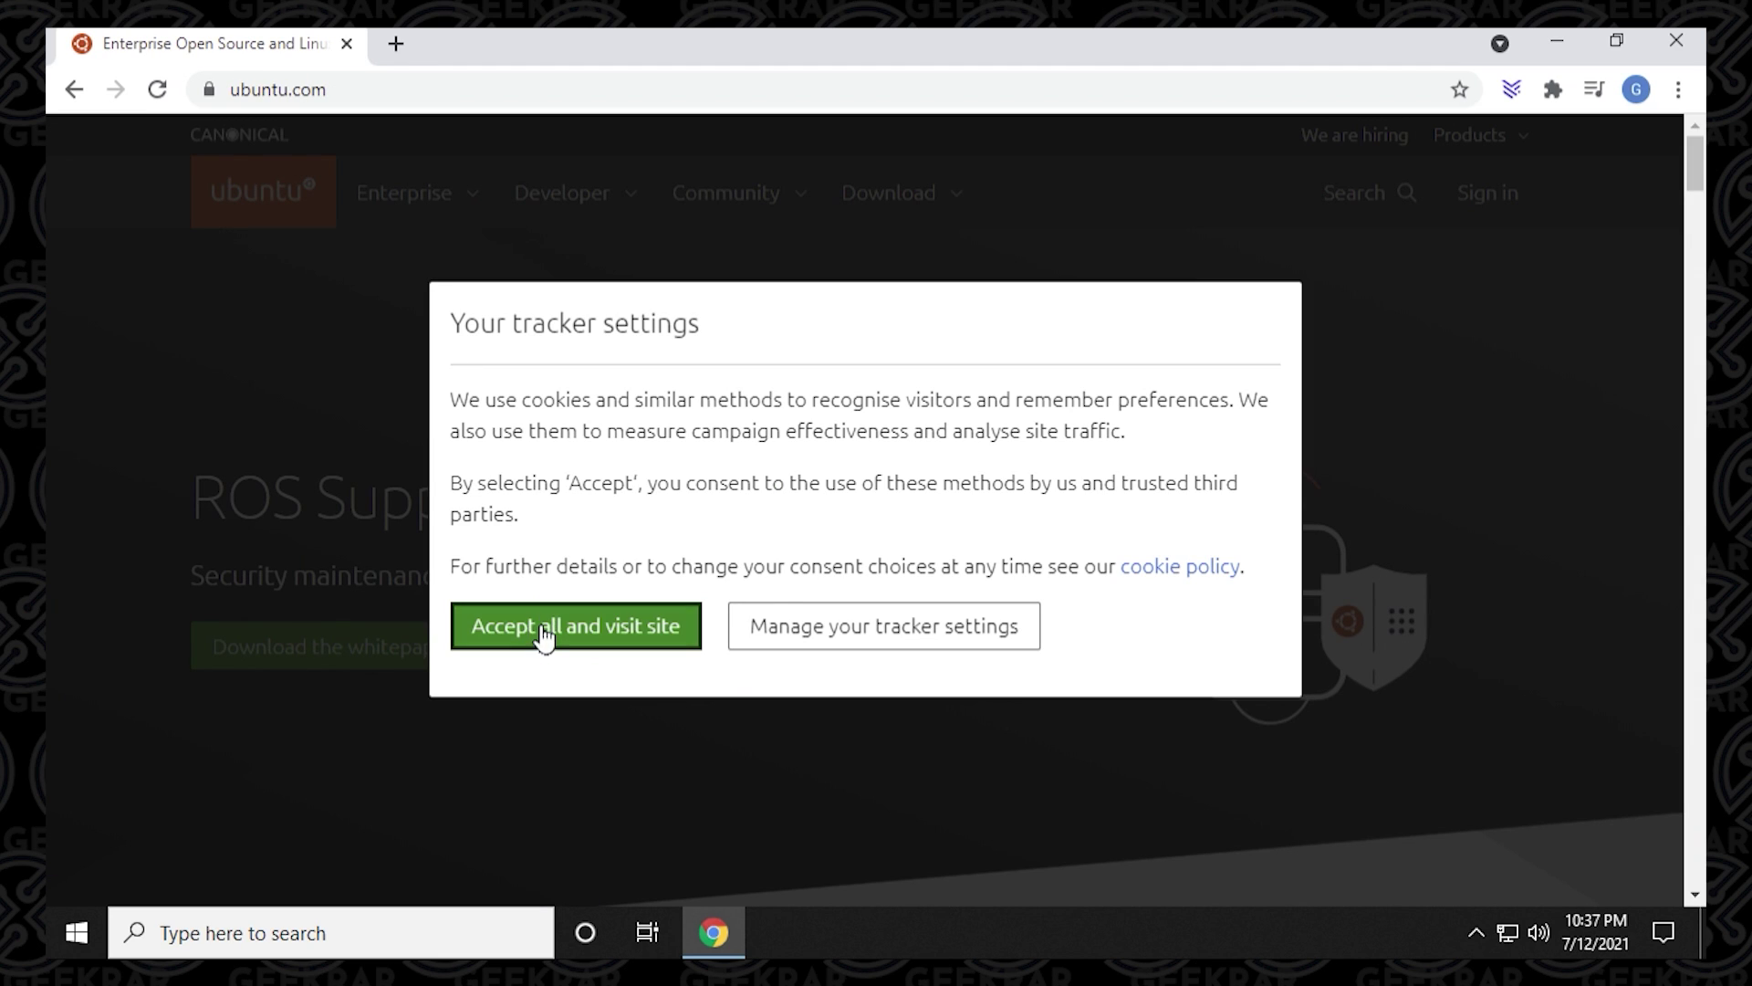
pyautogui.click(545, 628)
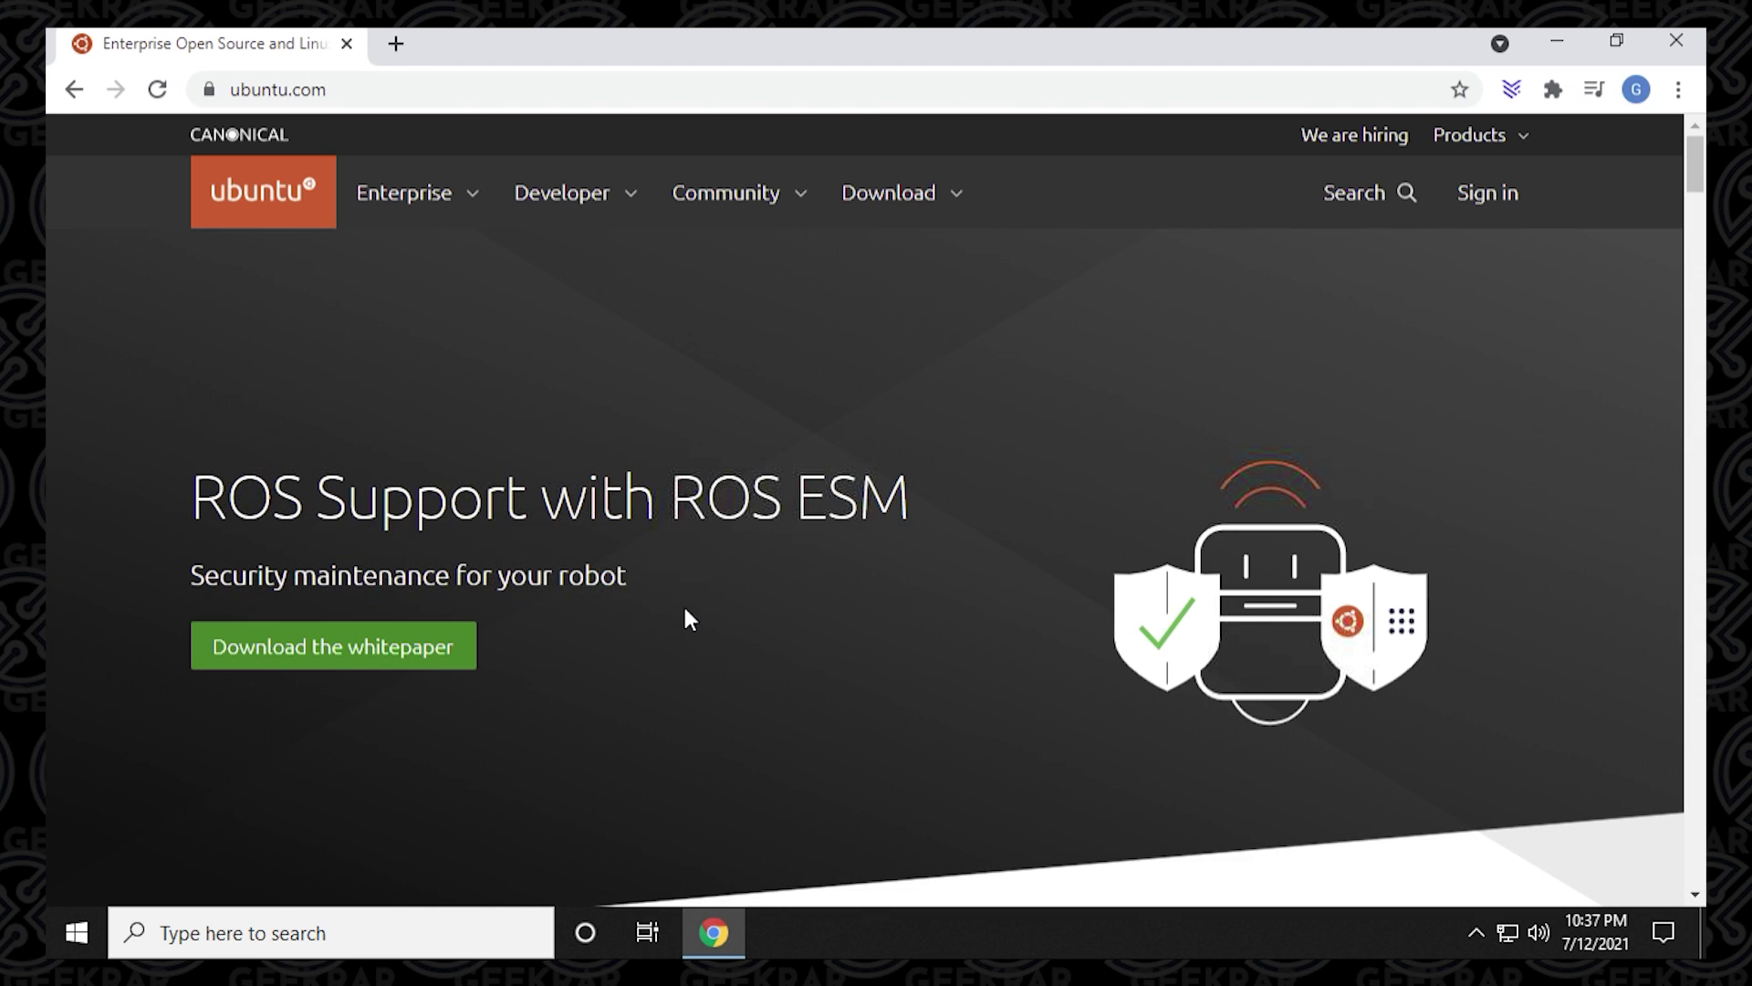
# Go to the Ubuntu Desktop download page and scroll to the 20.04.2.0 LTS release.
pyautogui.click(895, 195)
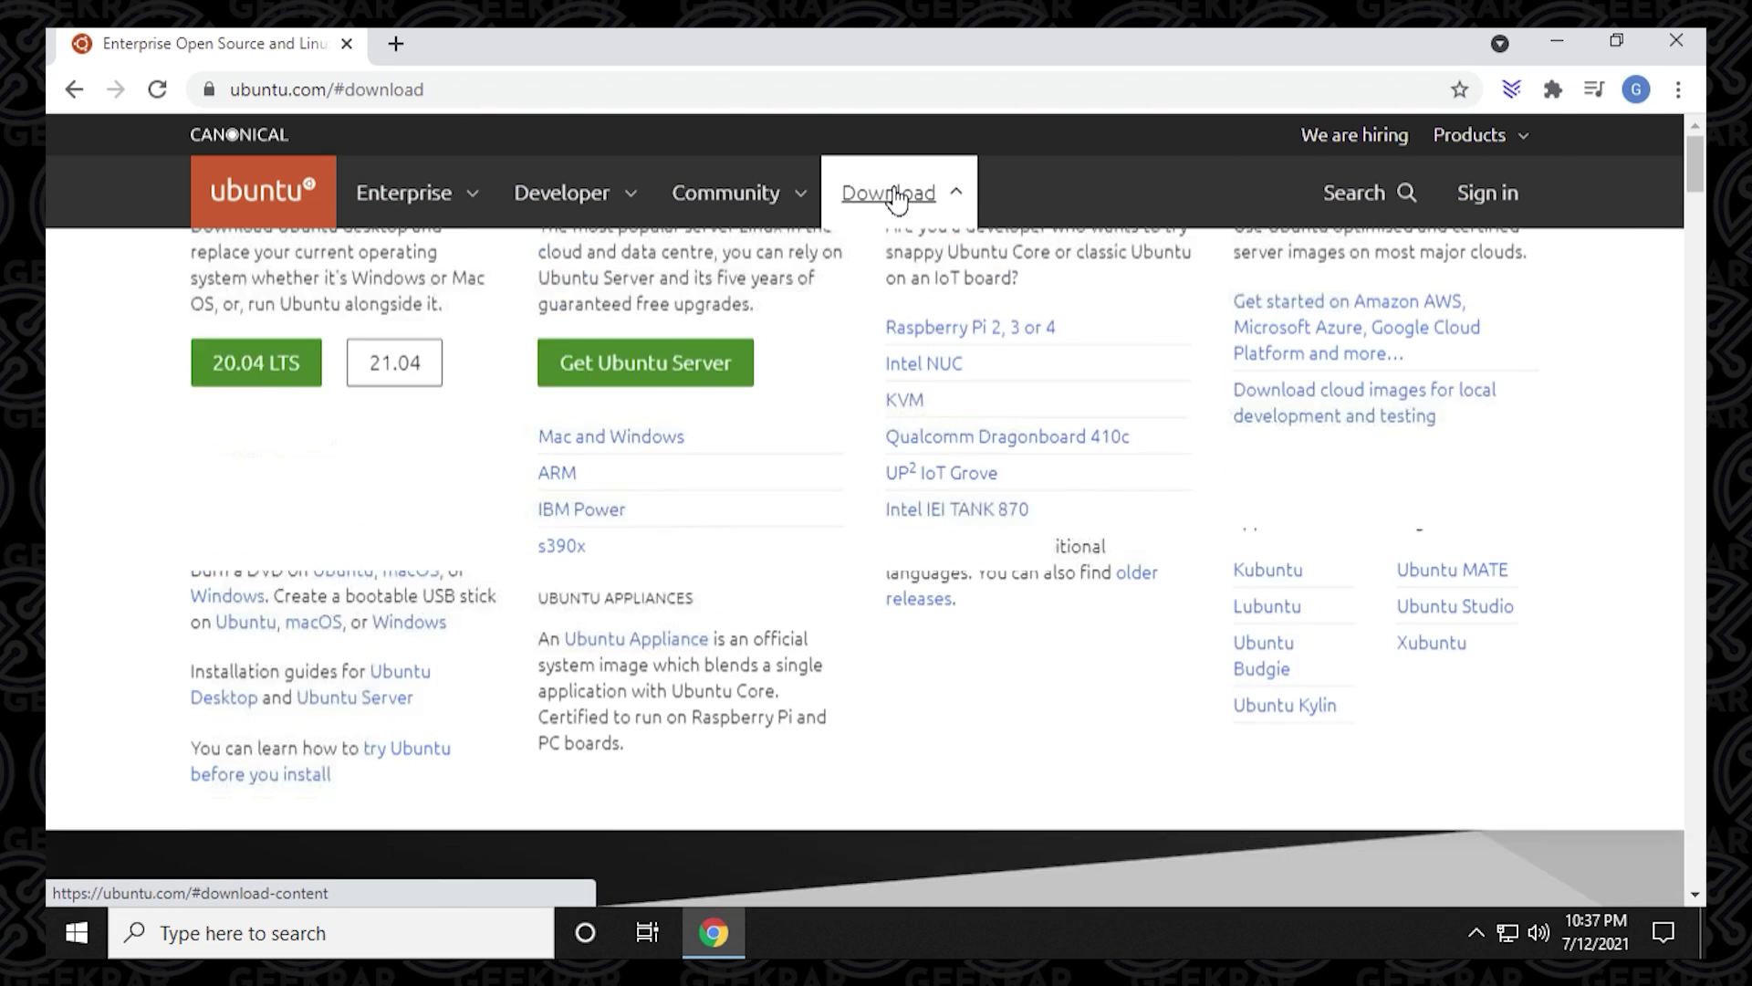
pyautogui.click(310, 284)
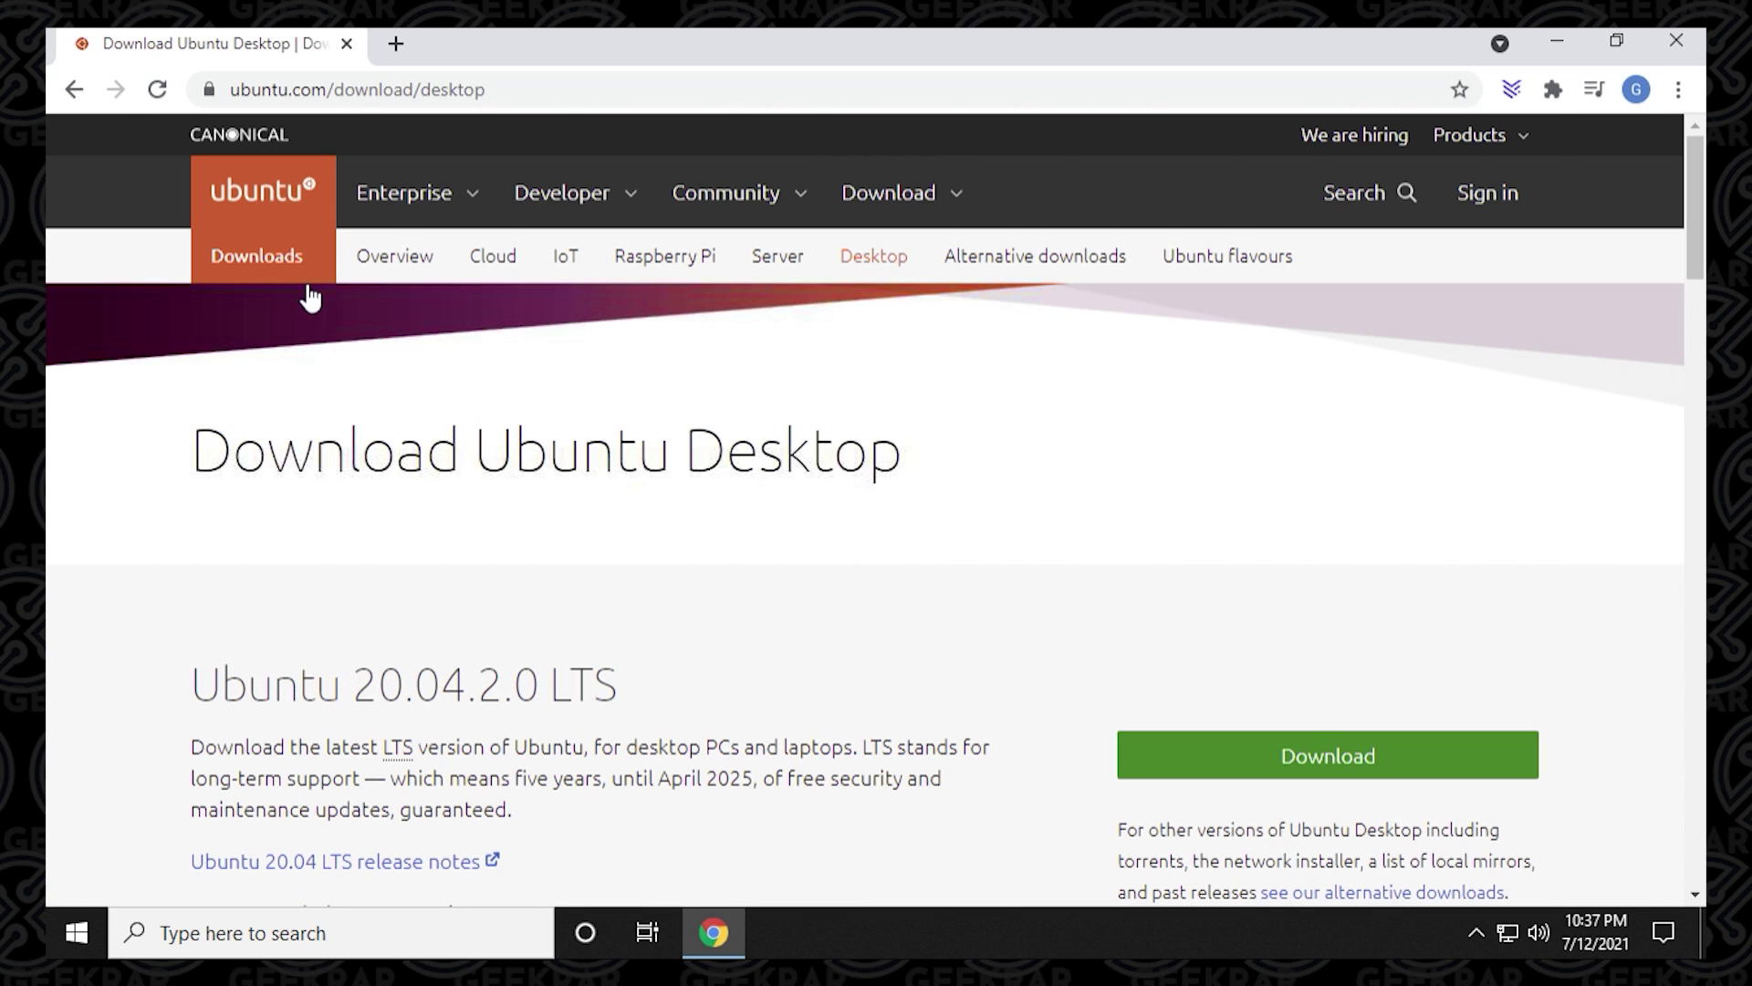
pyautogui.scroll(-4, 1078, 530)
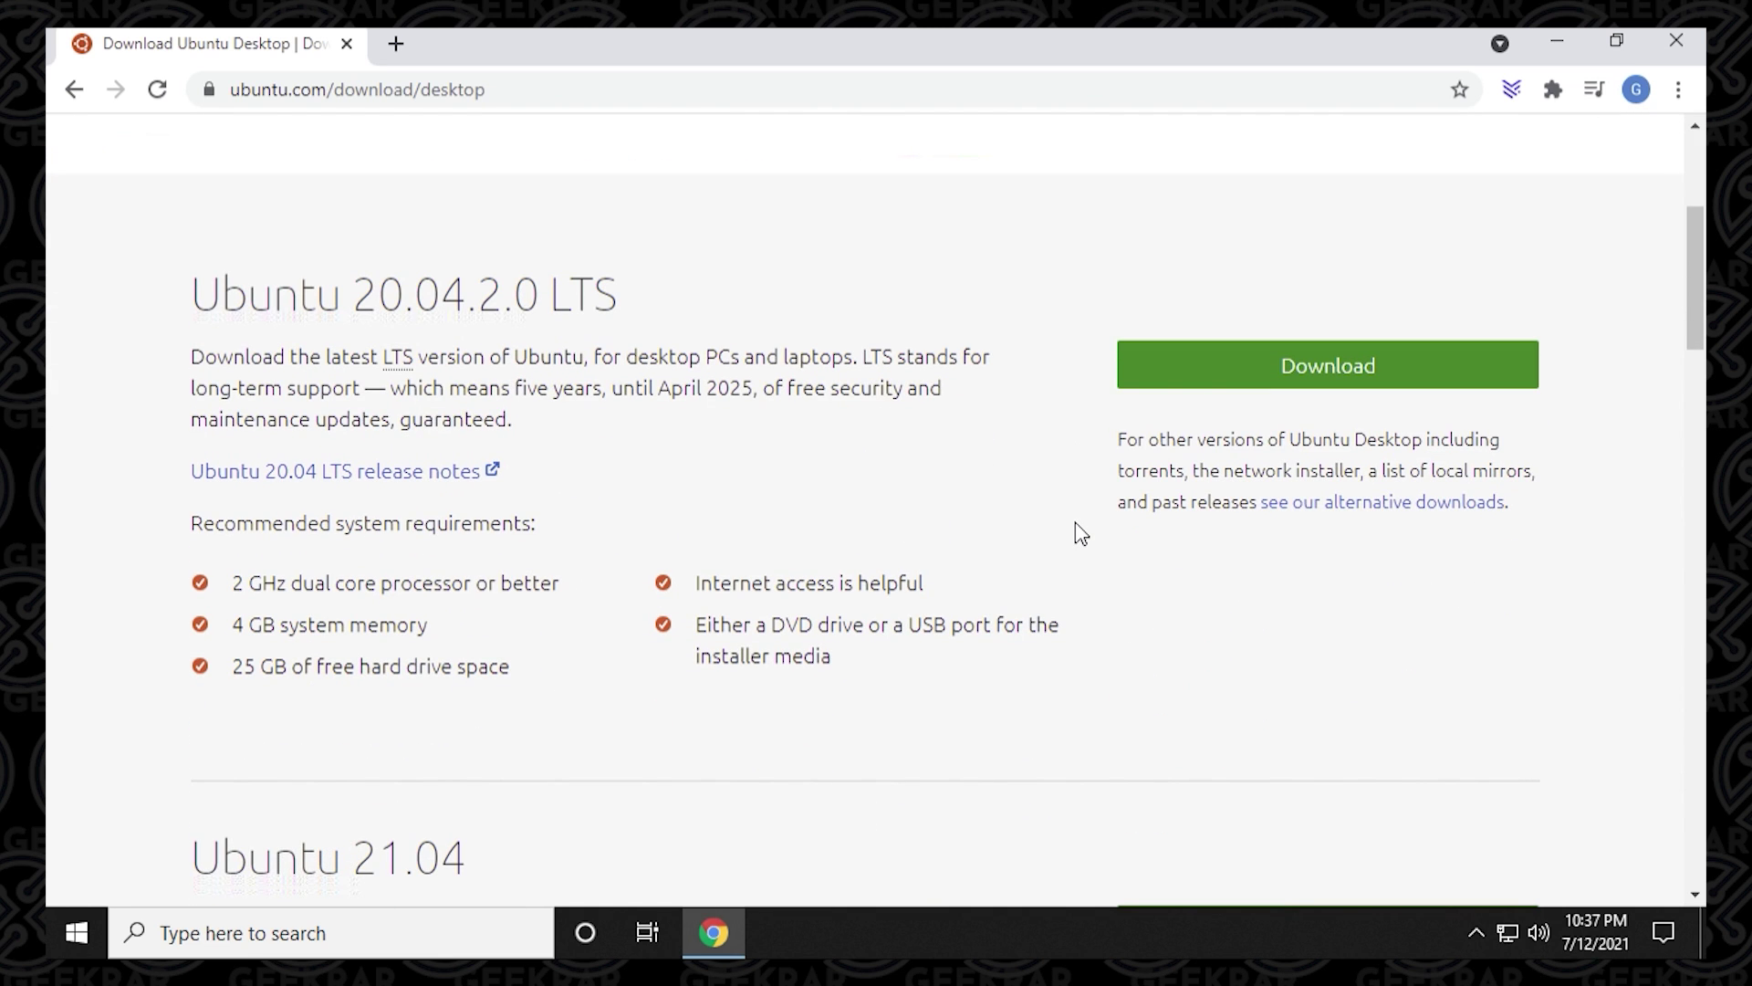
pyautogui.moveTo(1694, 287); pyautogui.dragTo(1693, 348)
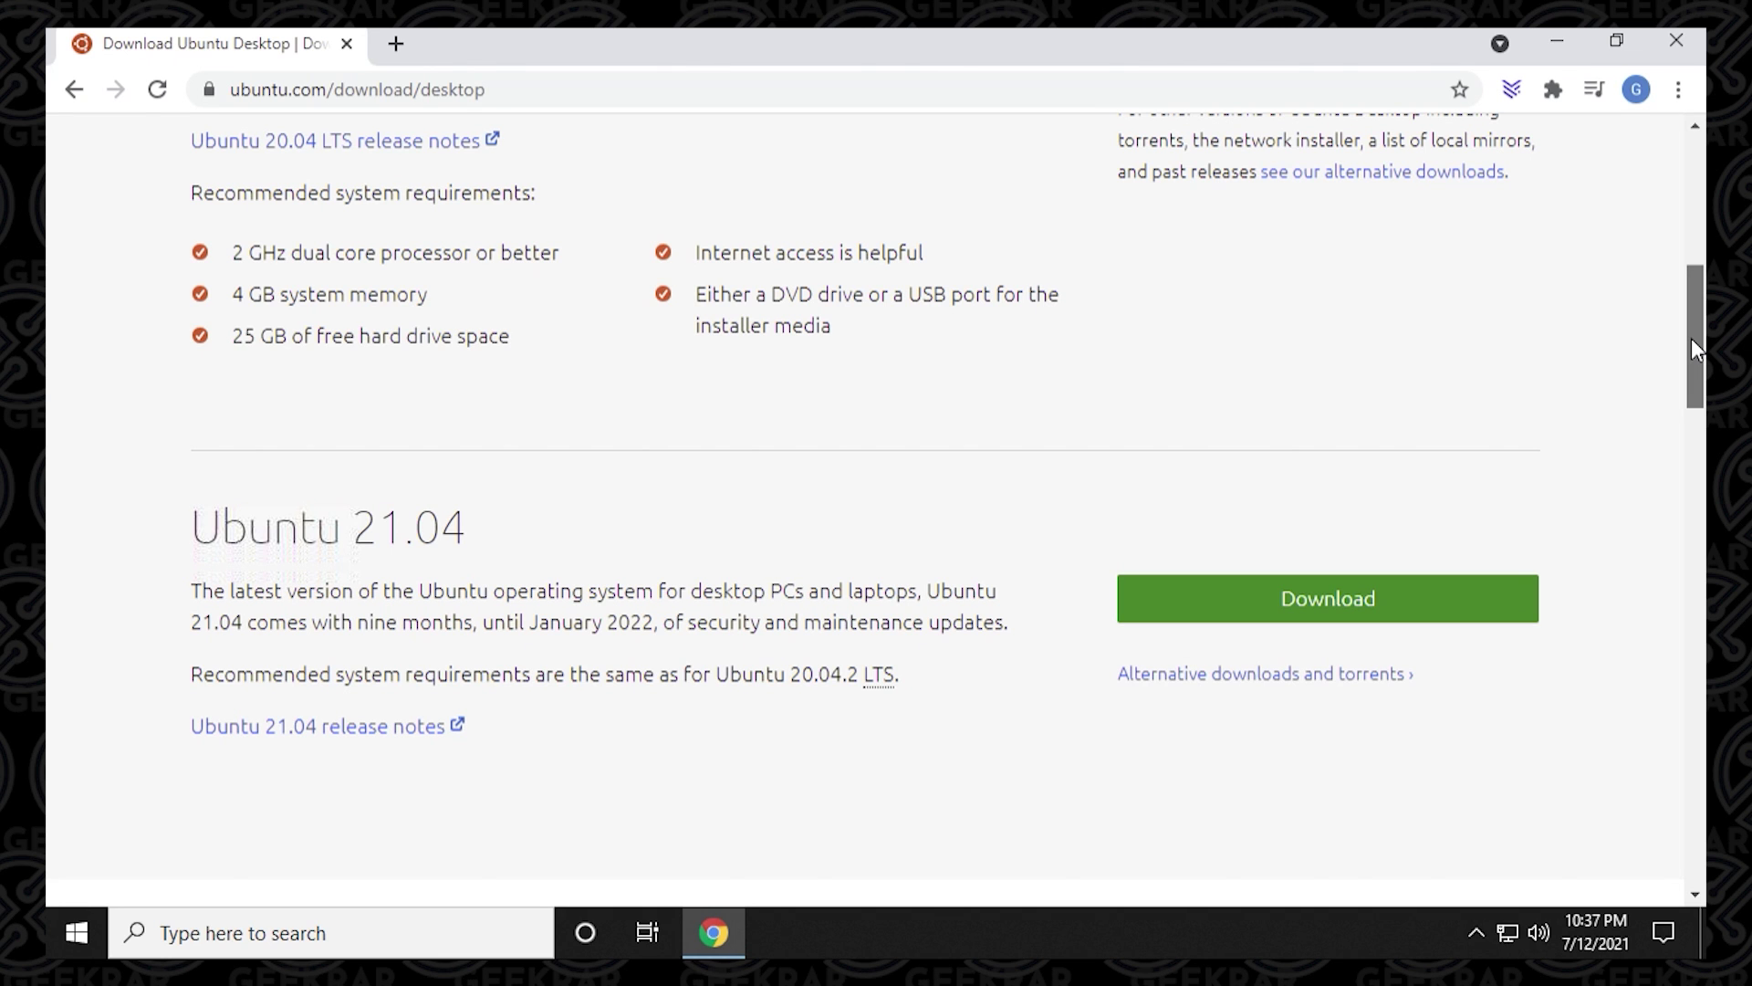
pyautogui.moveTo(1690, 338); pyautogui.dragTo(1678, 272)
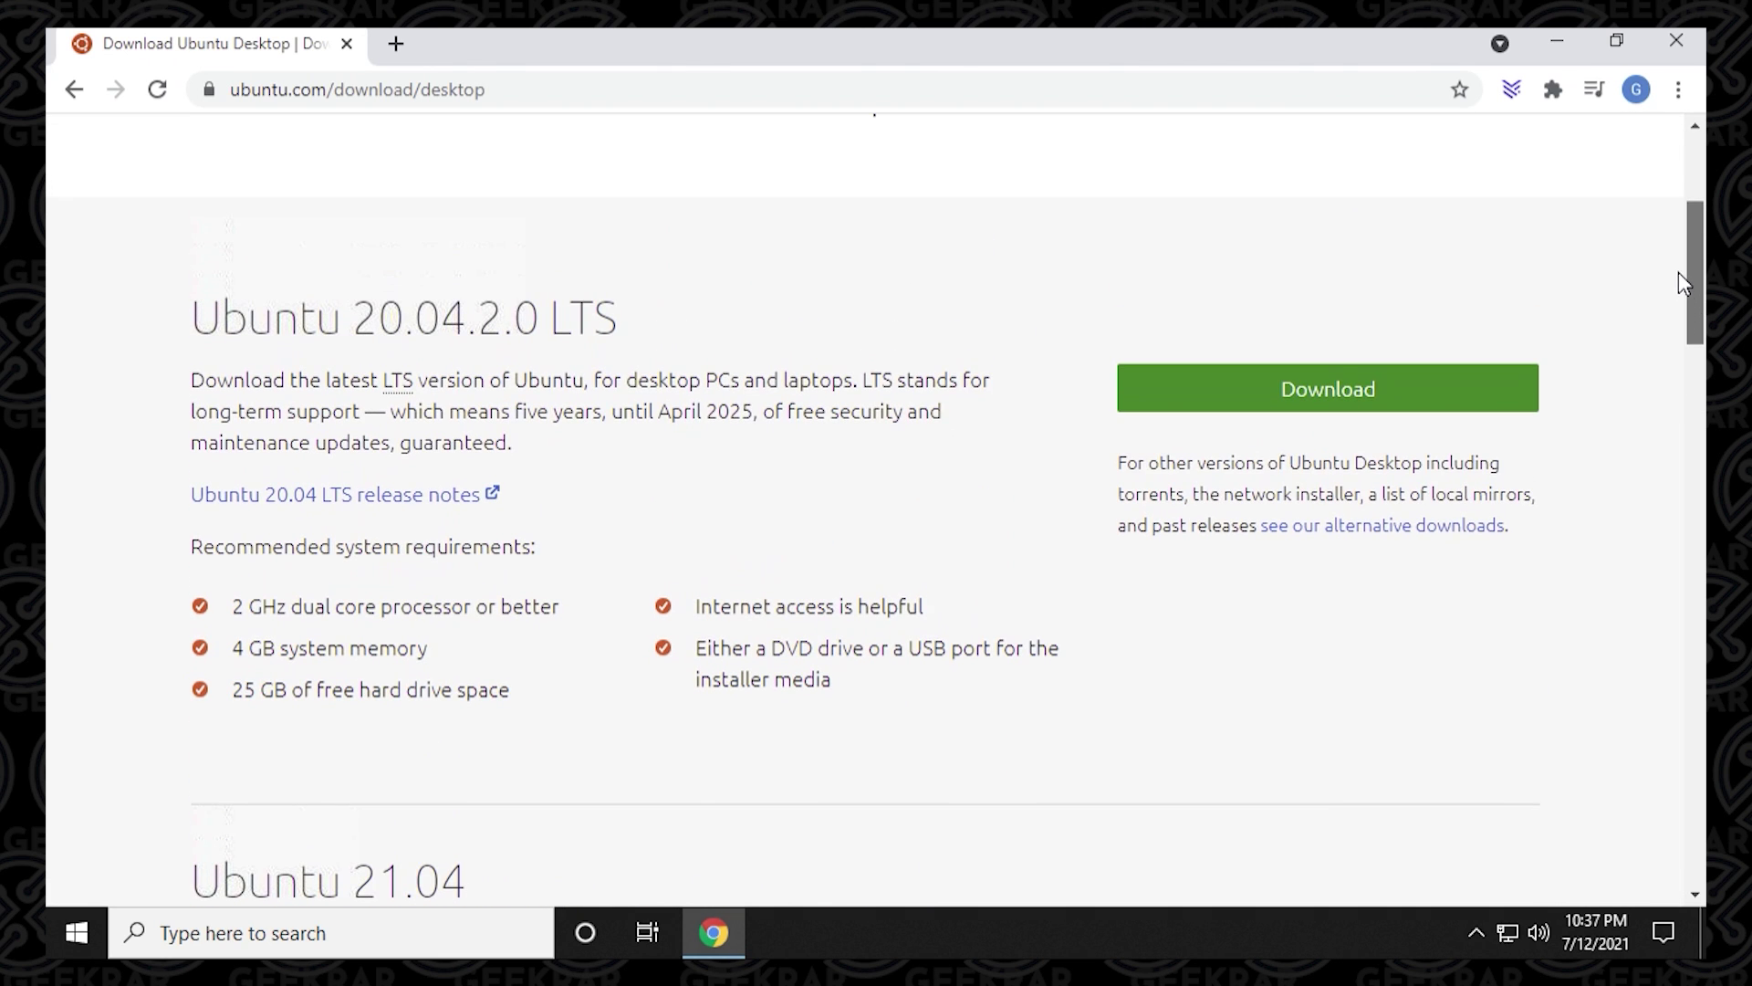
# Download the Ubuntu 20.04.2.0 LTS desktop ISO, cancel the duplicate download, and minimise Chrome.
pyautogui.click(1277, 401)
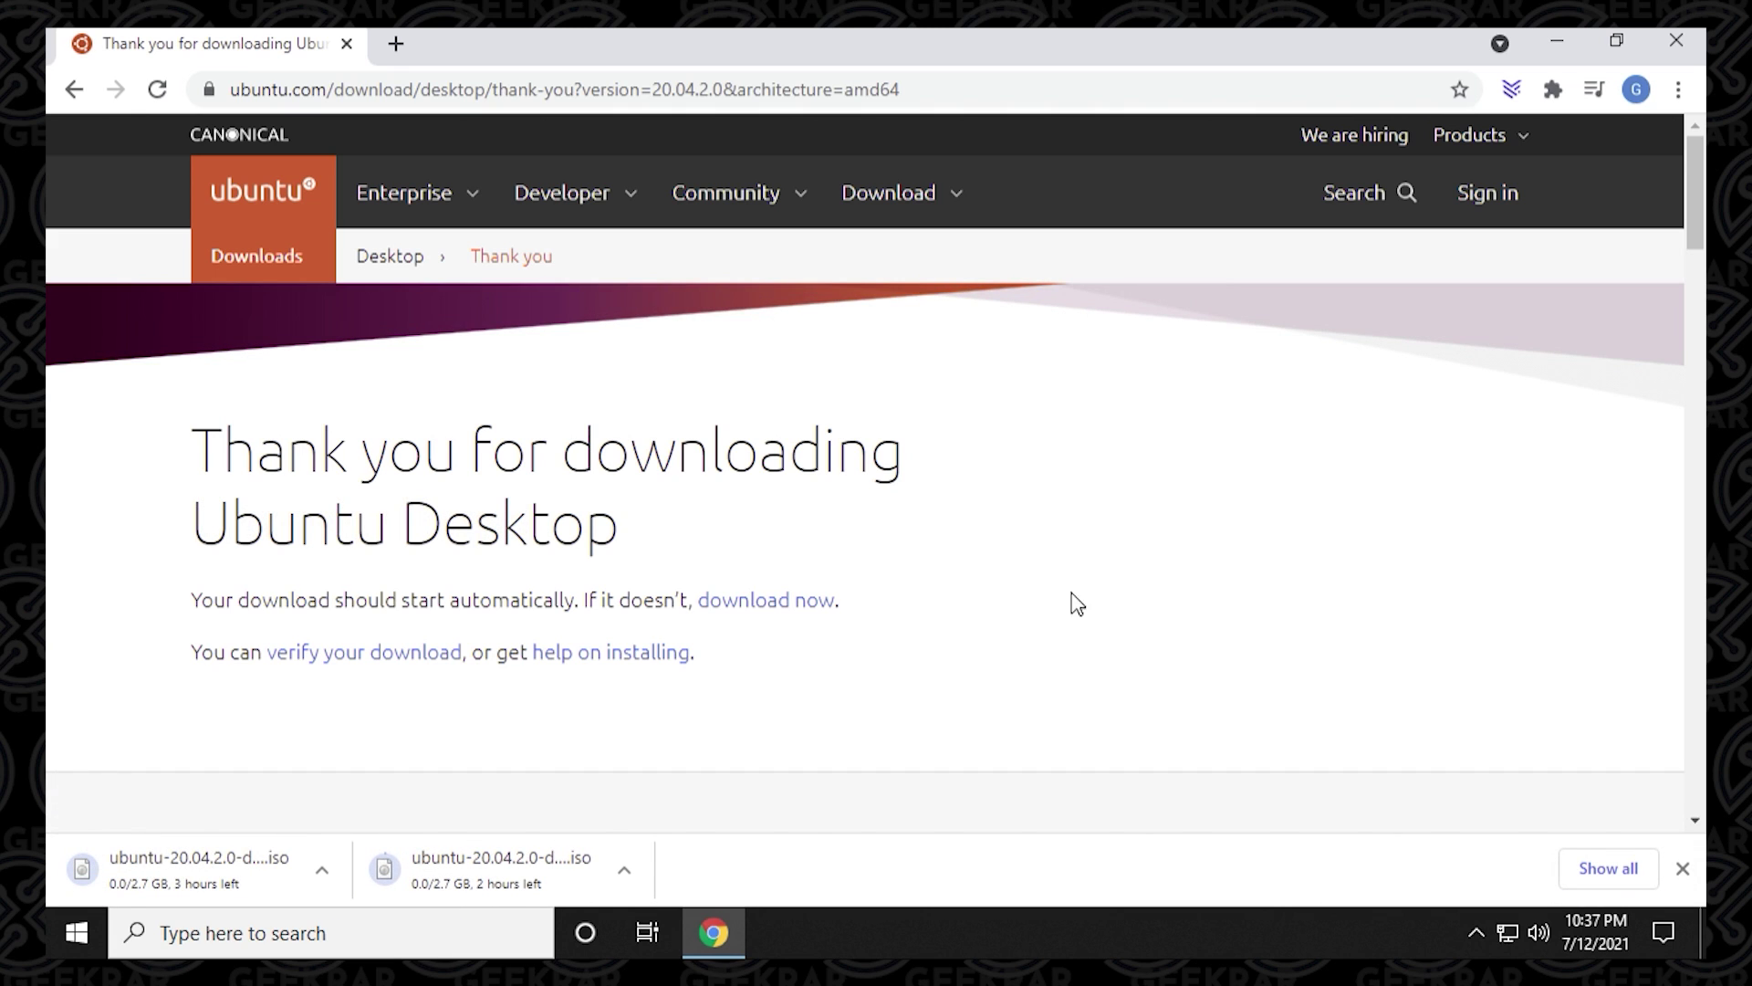
pyautogui.click(625, 874)
pyautogui.click(659, 826)
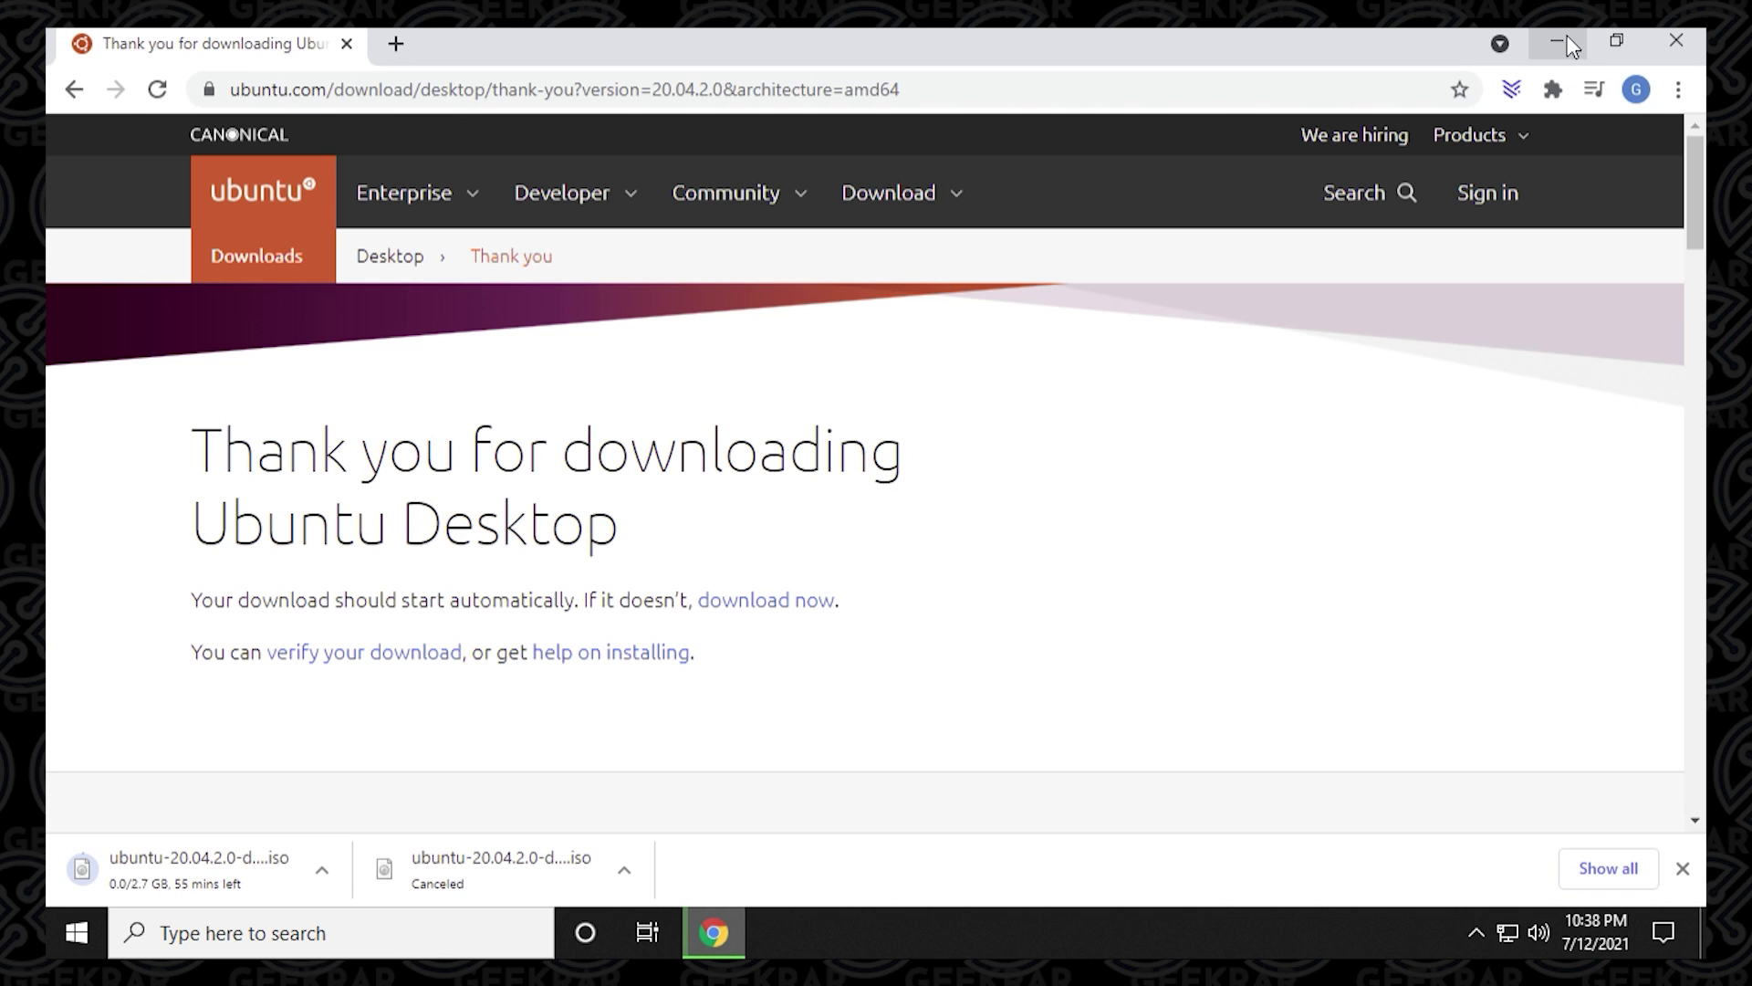
pyautogui.click(1566, 38)
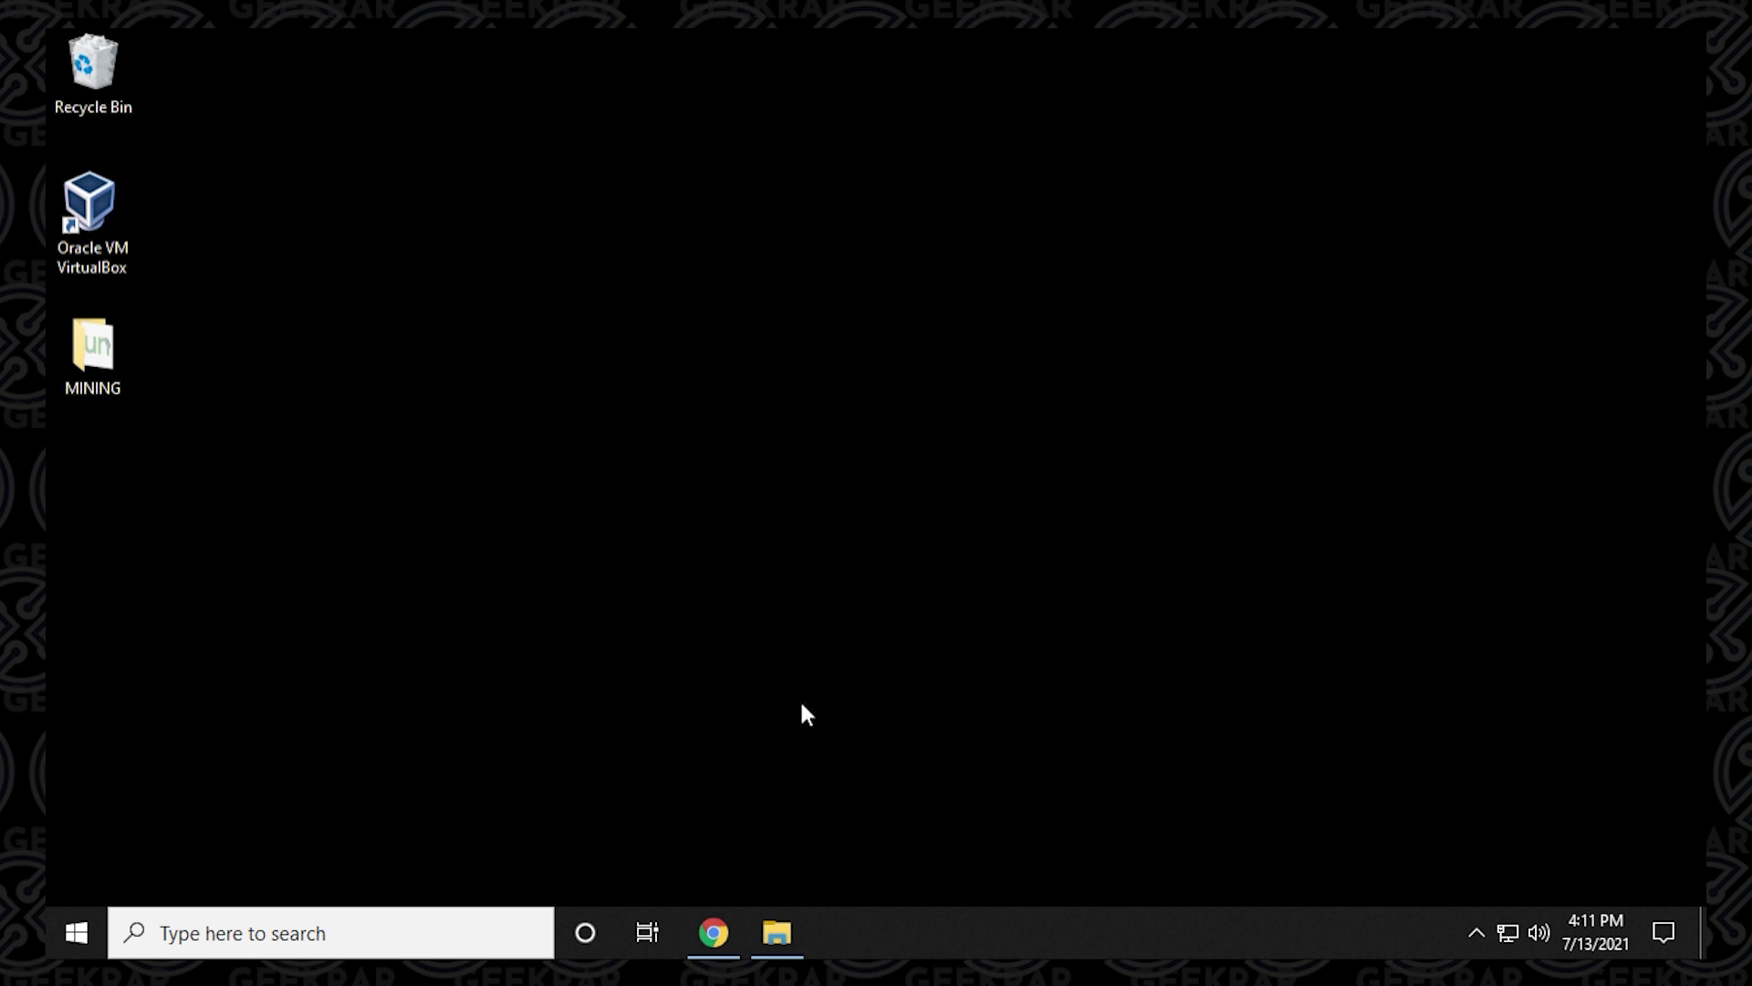
# Launch VirtualBox and start a new VM named Ubuntu20.04, type Linux, version Ubuntu (64-bit).
pyautogui.doubleClick(98, 209)
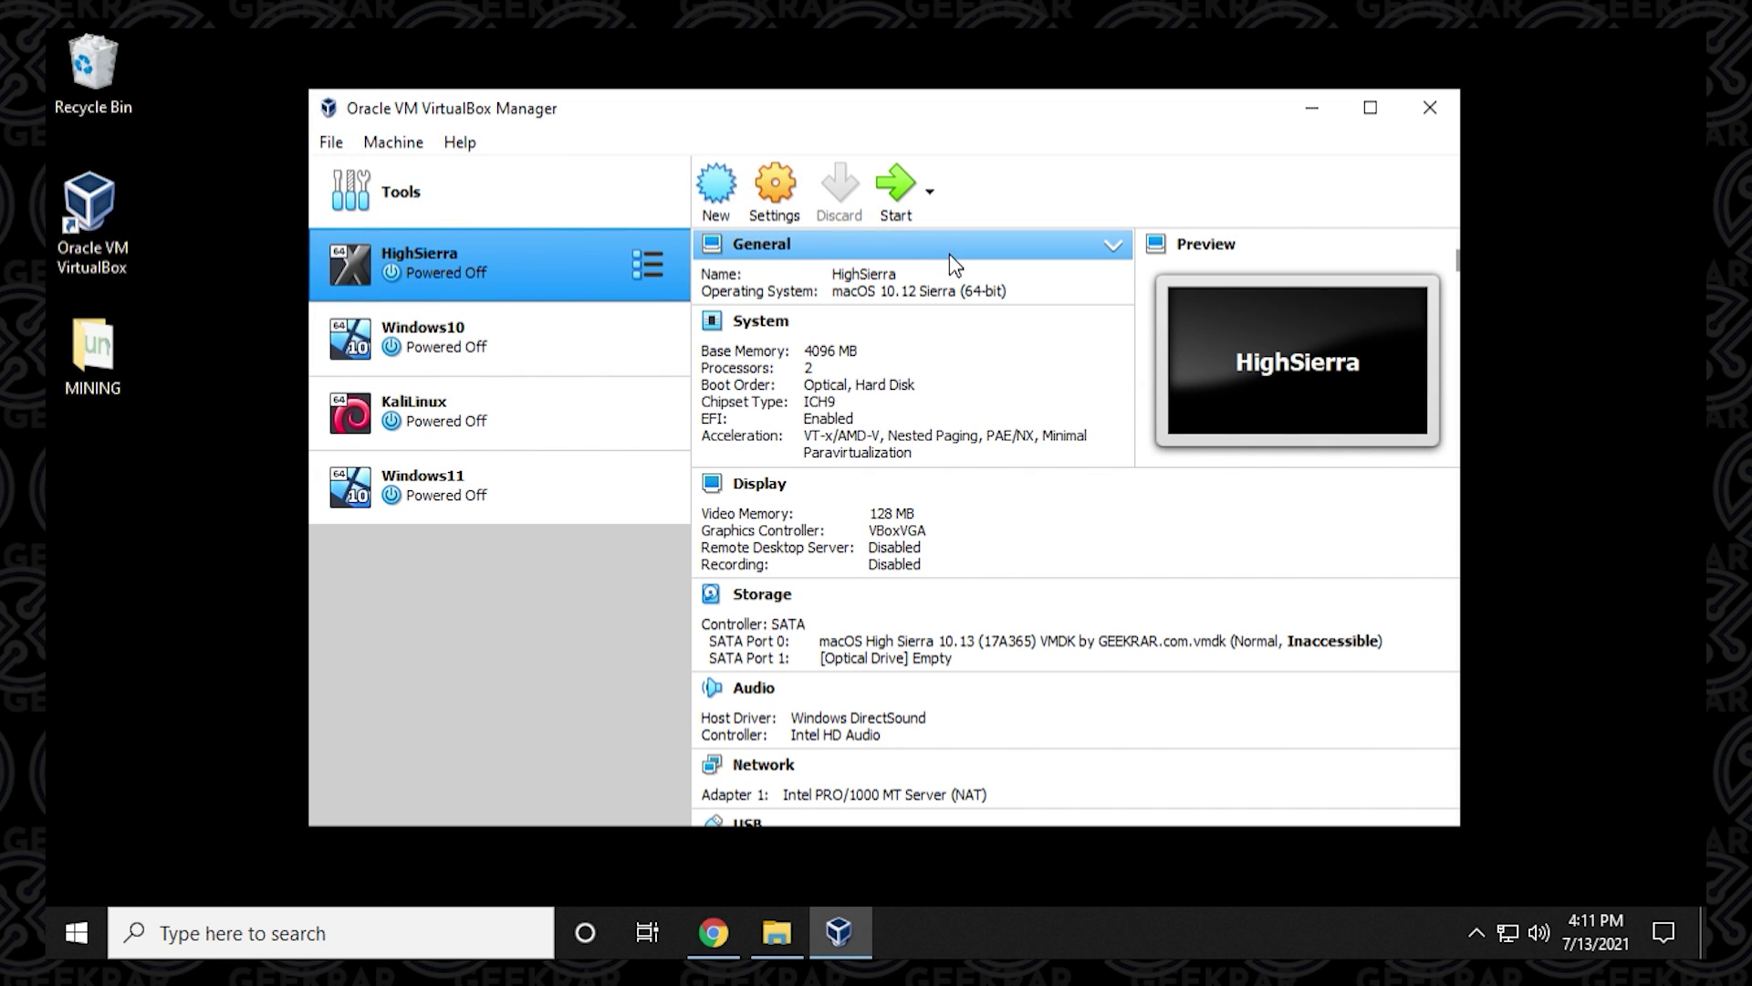
pyautogui.click(722, 199)
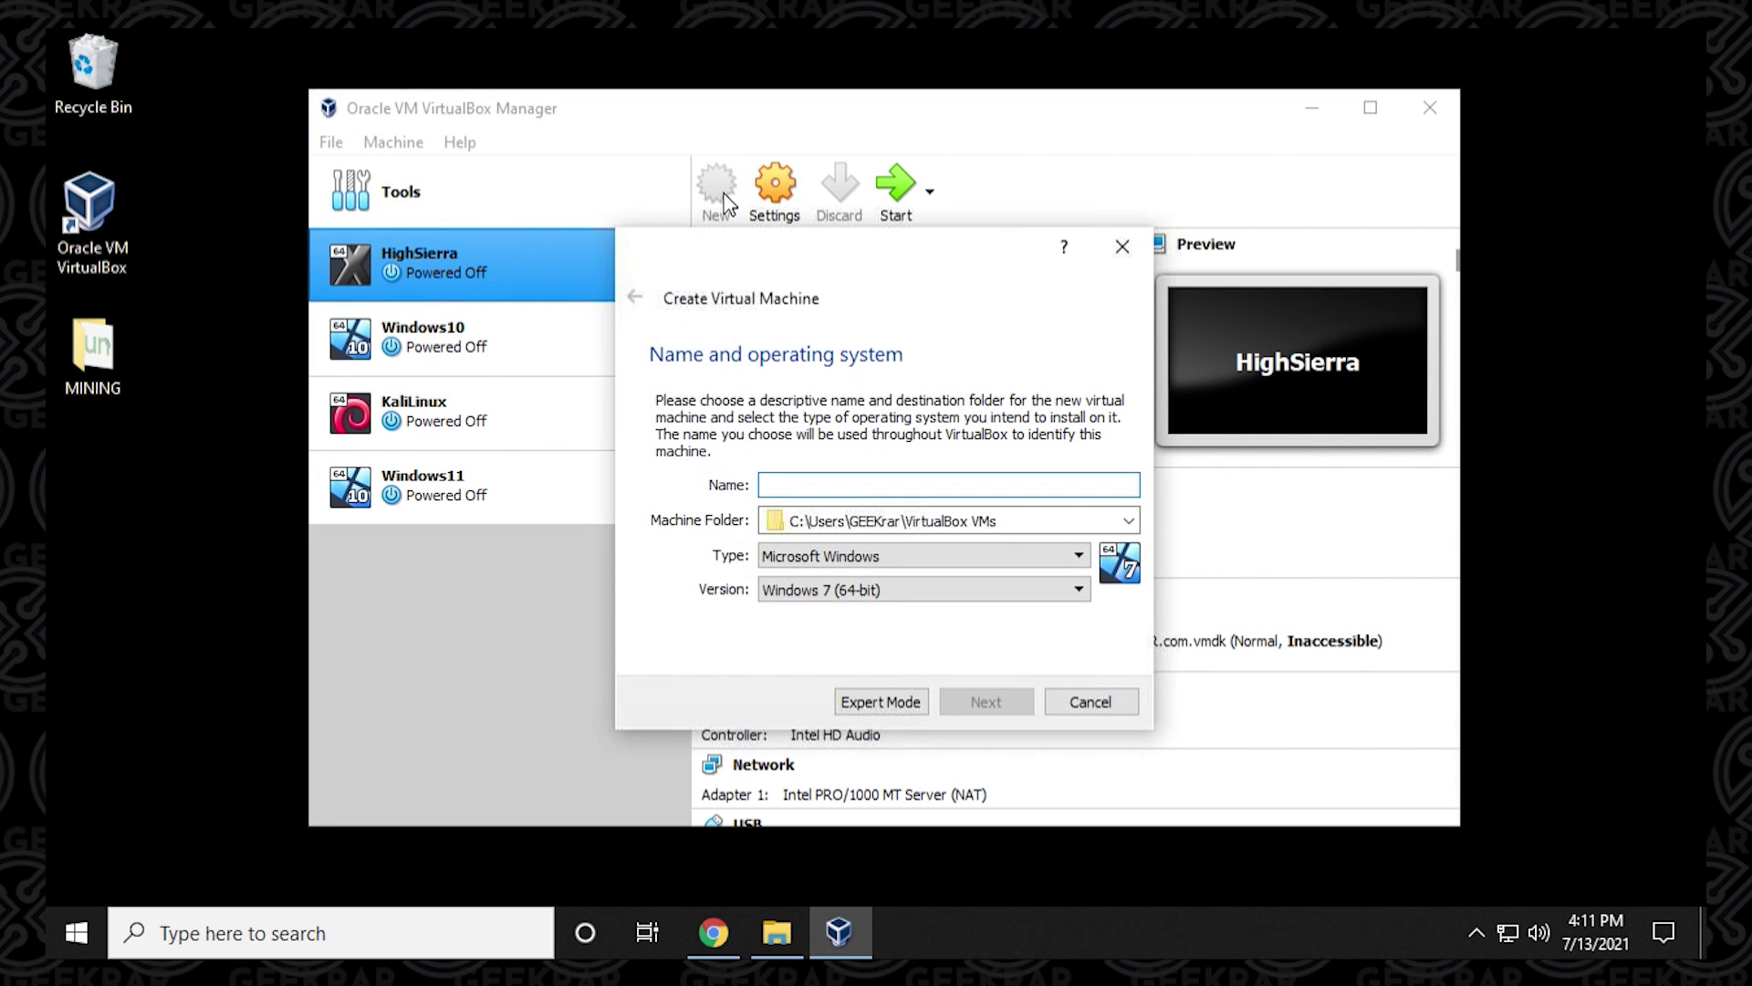
pyautogui.write('U')
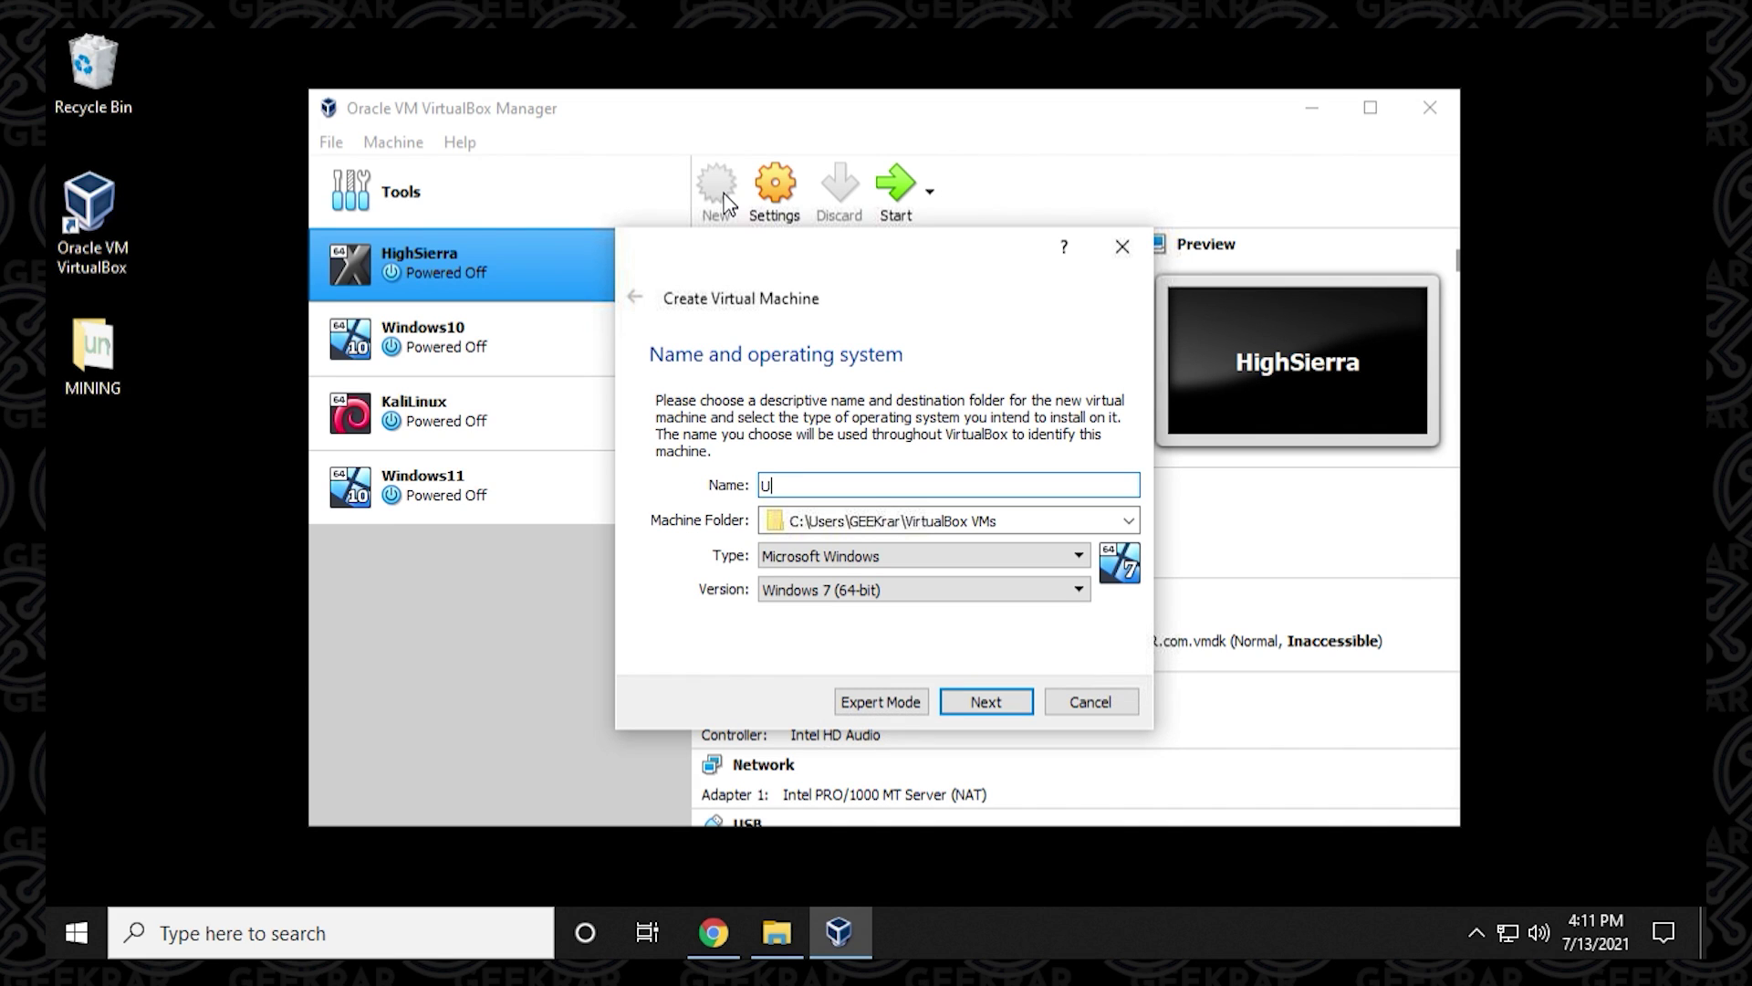
pyautogui.write('buntu20.04')
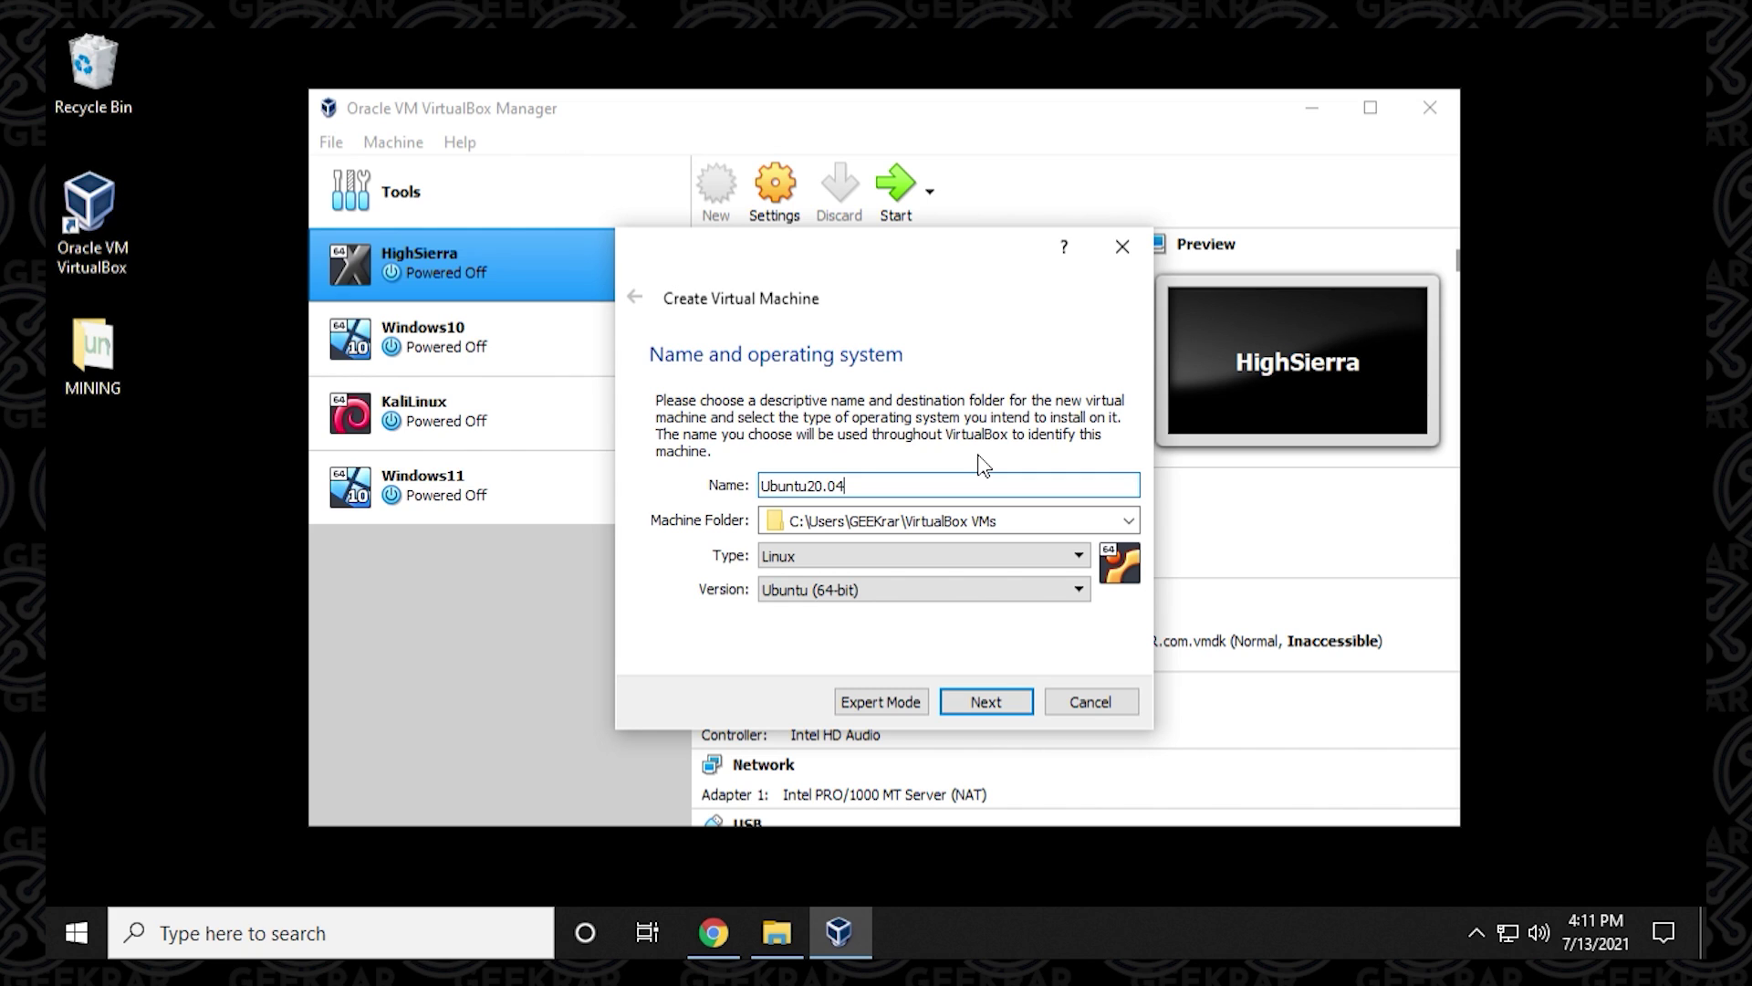
pyautogui.click(991, 557)
pyautogui.click(991, 557)
pyautogui.click(874, 593)
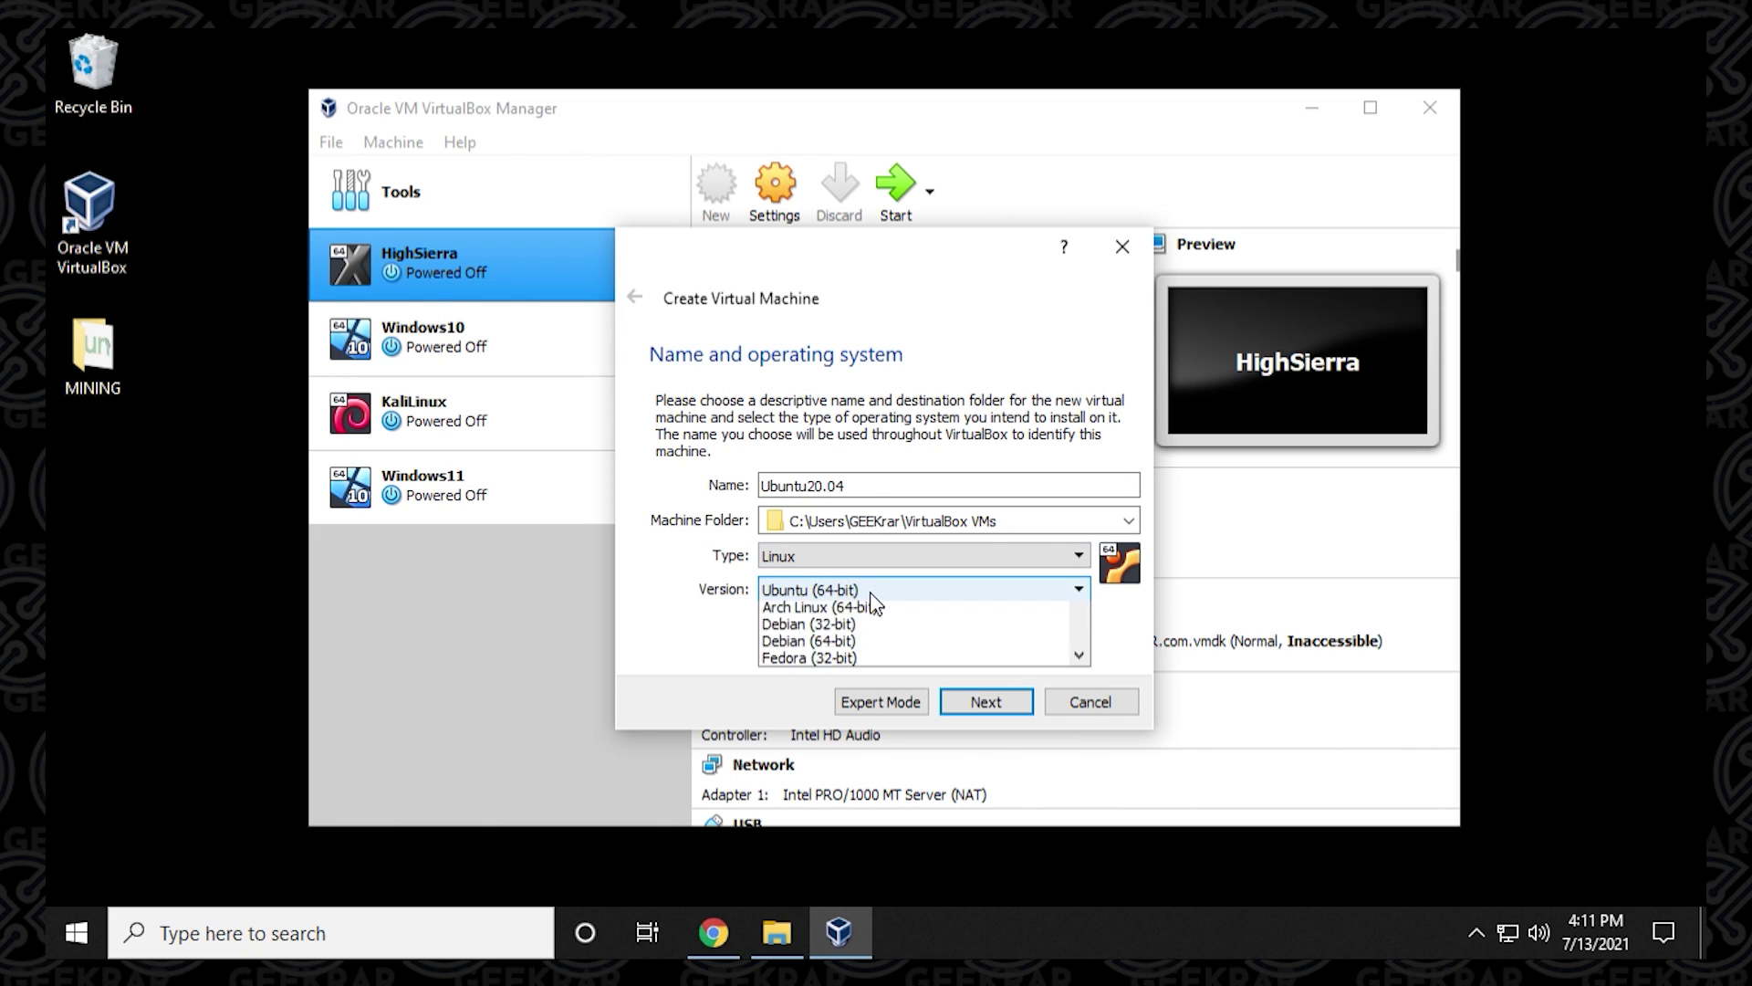
pyautogui.click(876, 600)
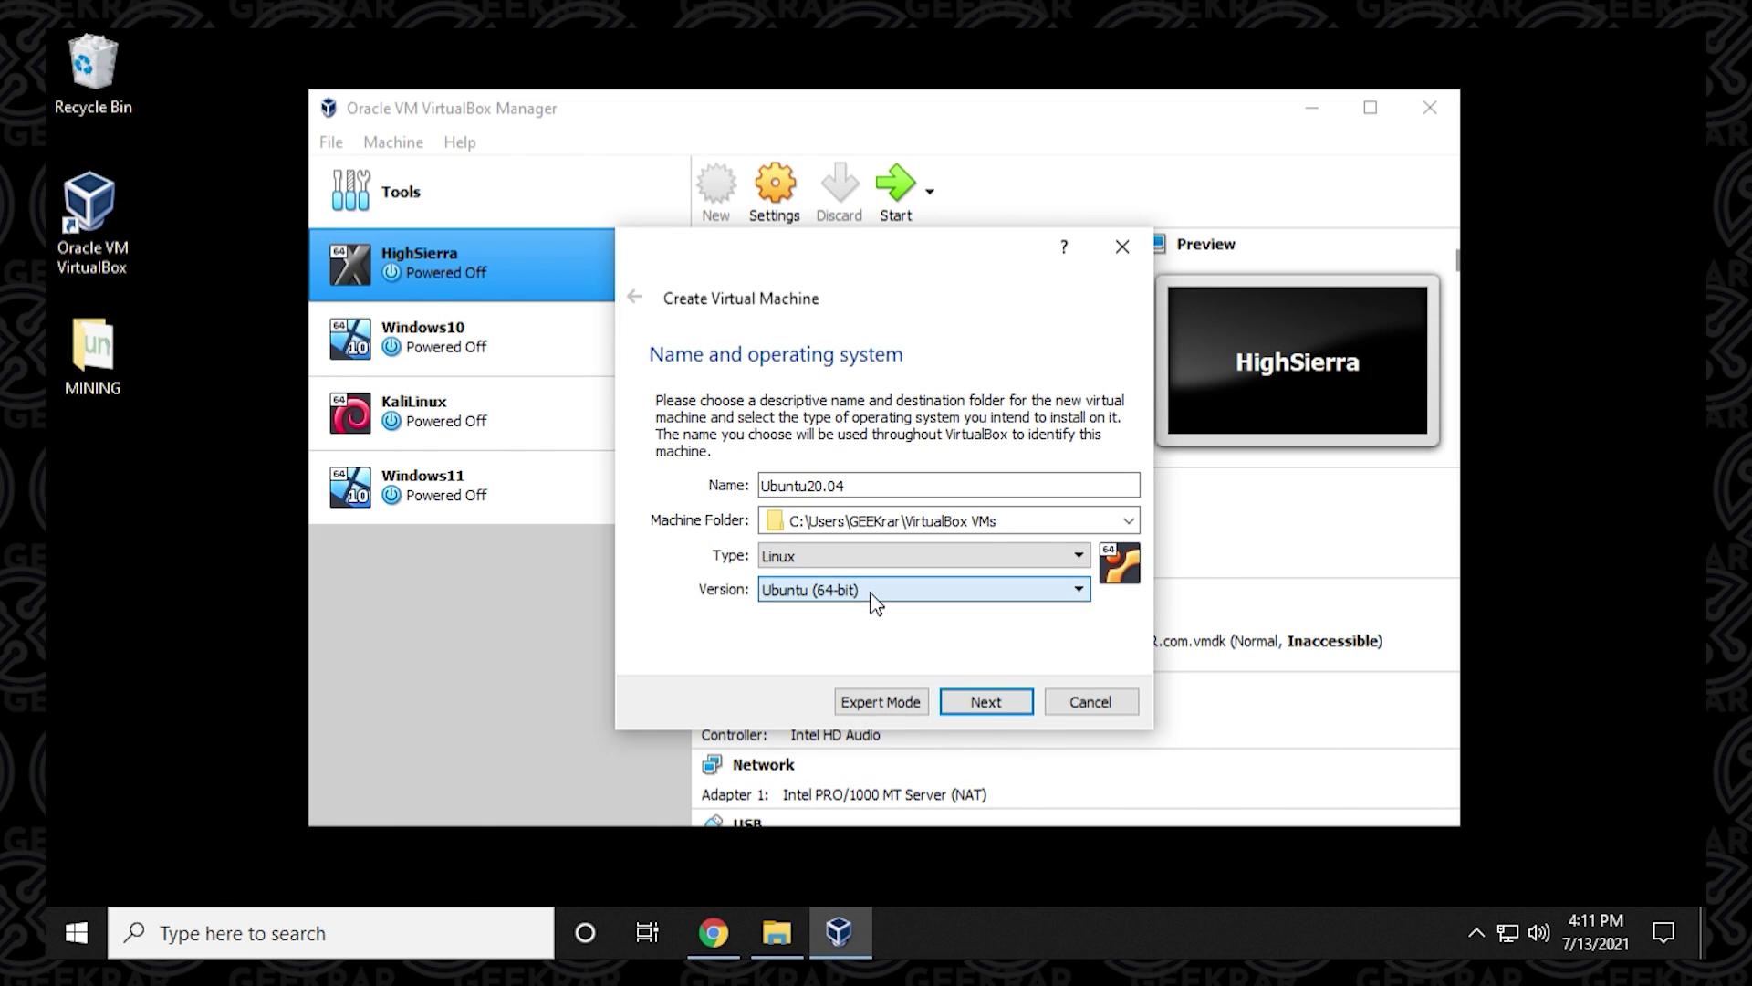
# Set the new machine's memory size to 11154 MB.
pyautogui.click(984, 707)
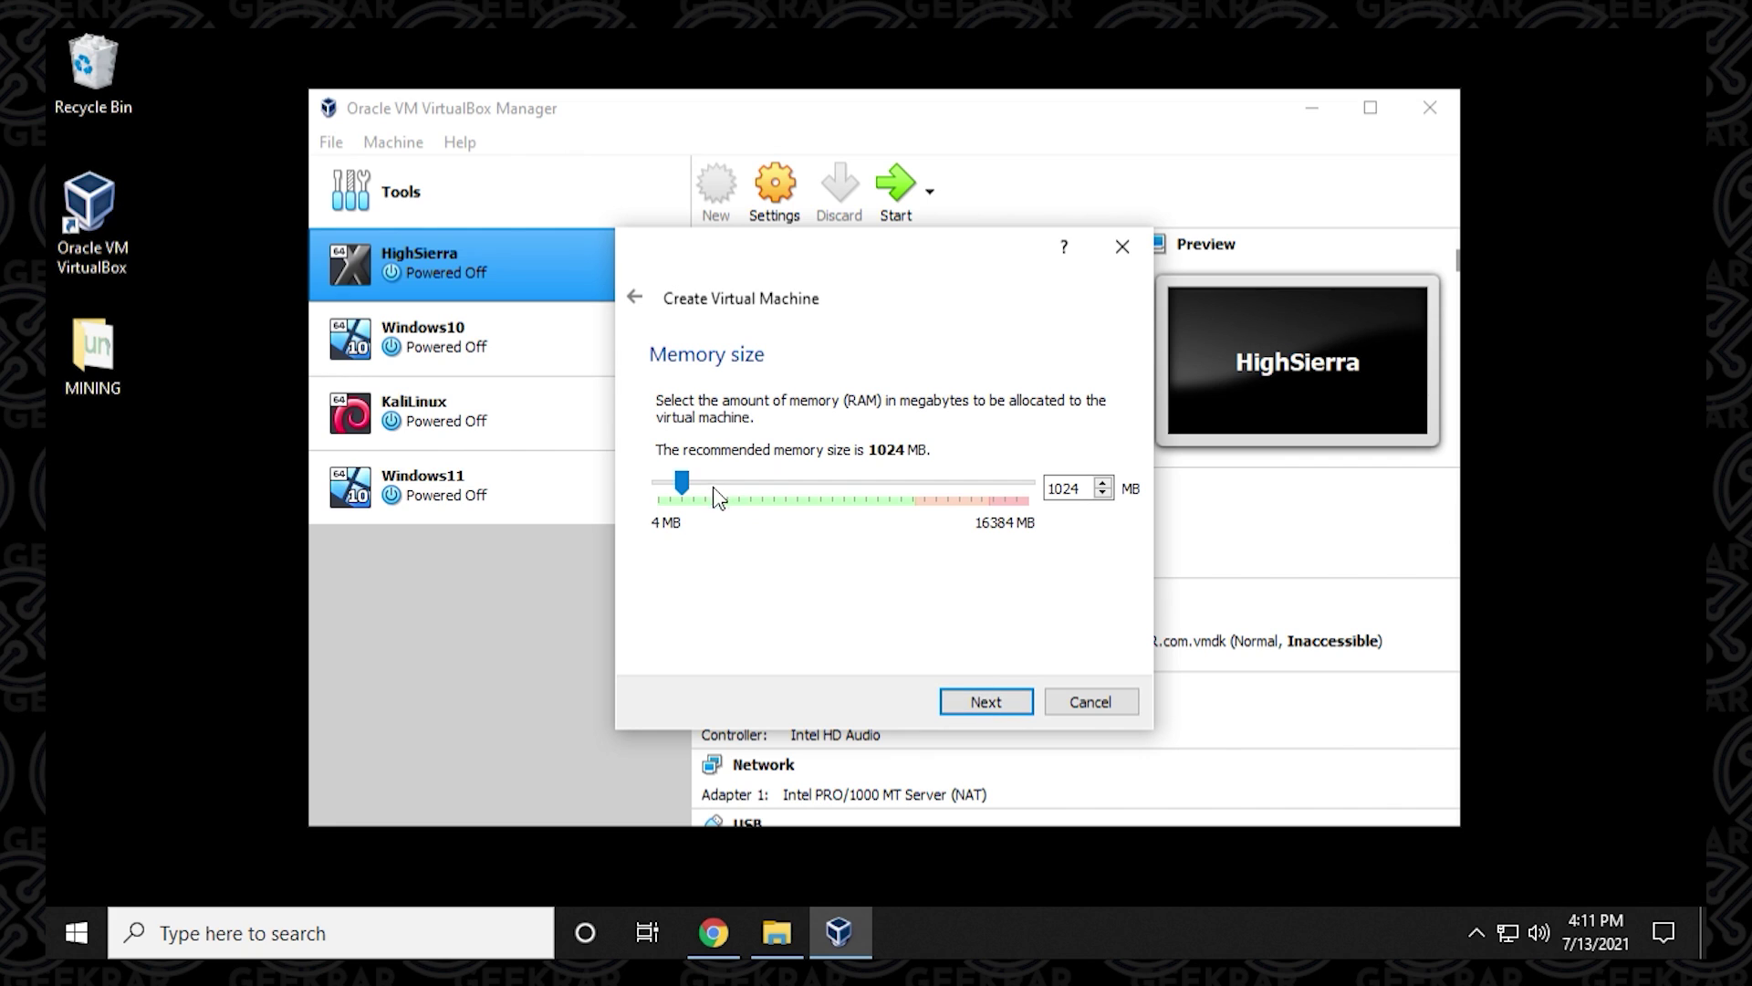
pyautogui.moveTo(682, 482); pyautogui.dragTo(909, 492)
pyautogui.click(1005, 708)
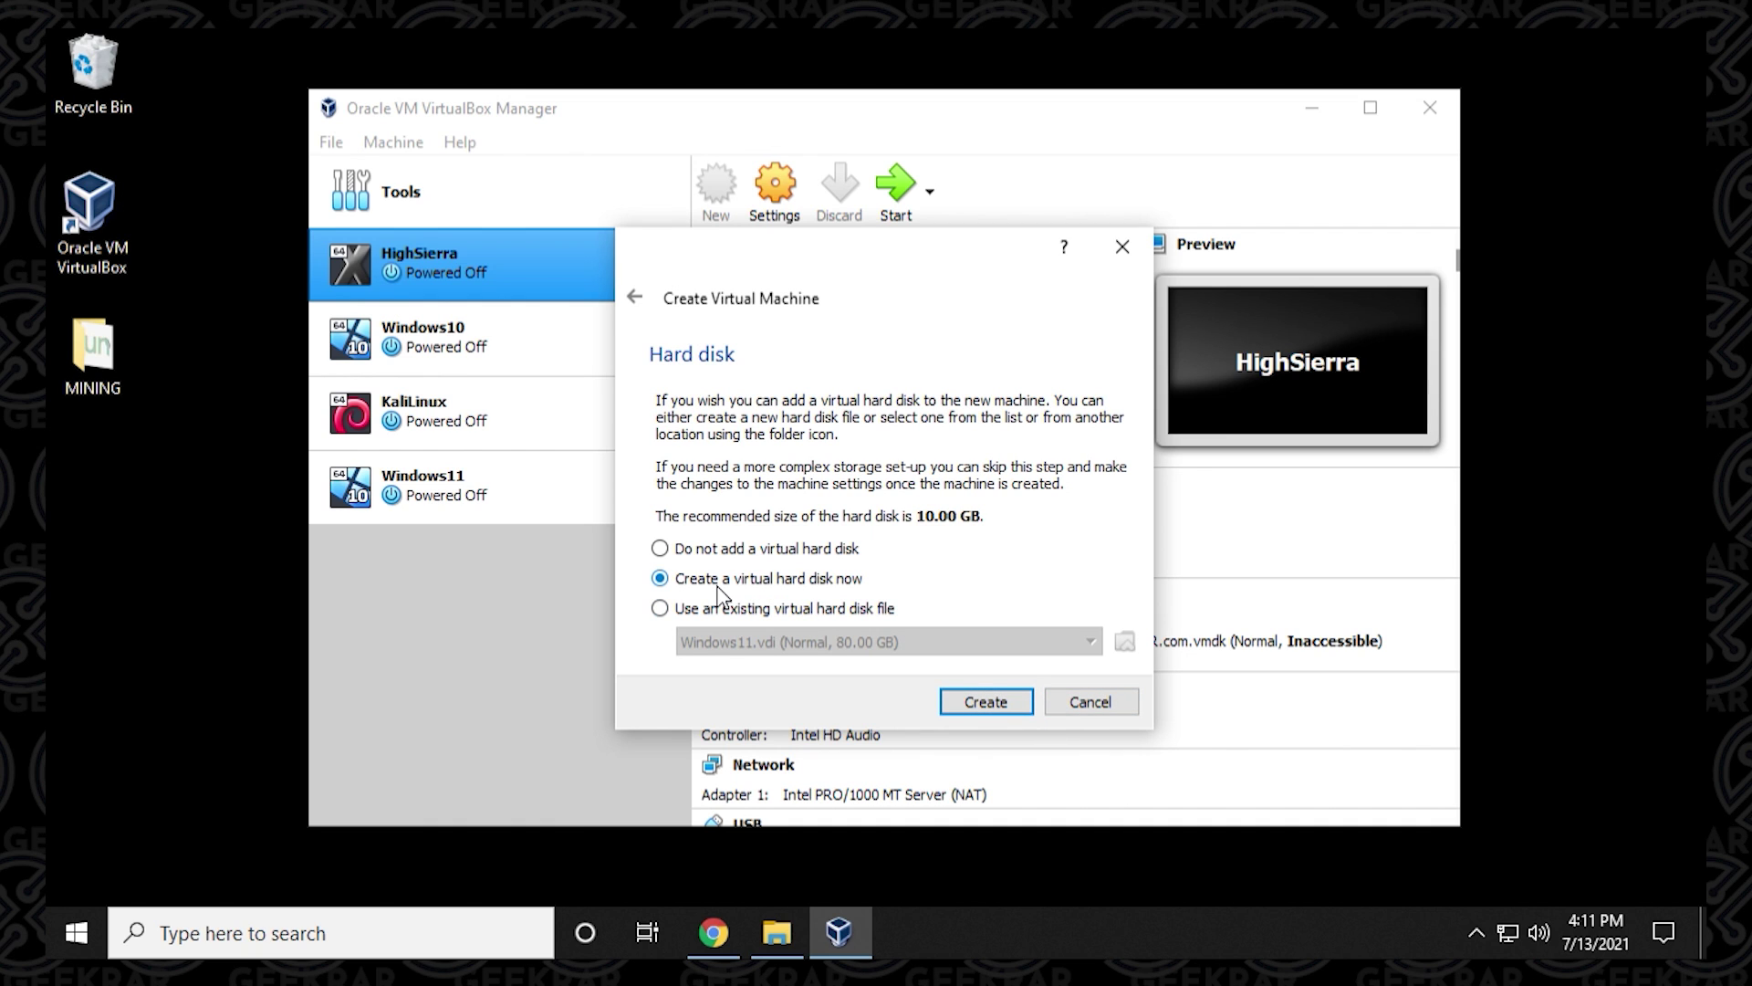
# Create a dynamically allocated VDI virtual disk of about 31 GB and finish the machine.
pyautogui.click(954, 705)
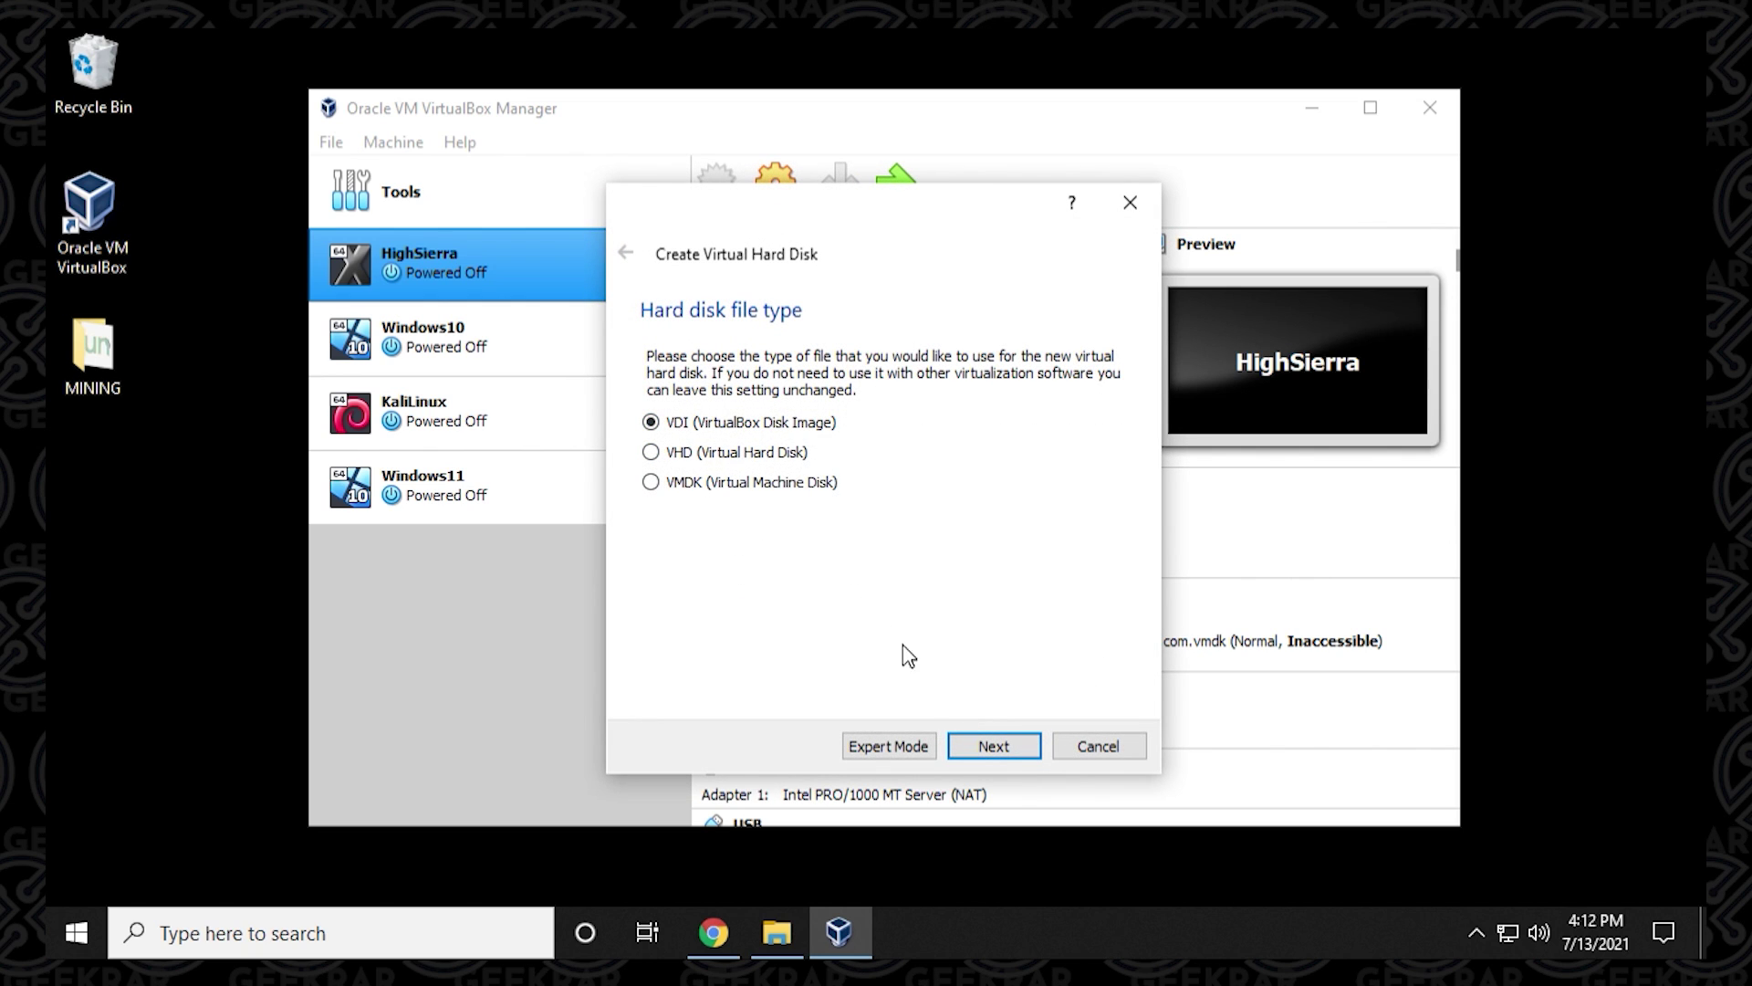
pyautogui.click(995, 746)
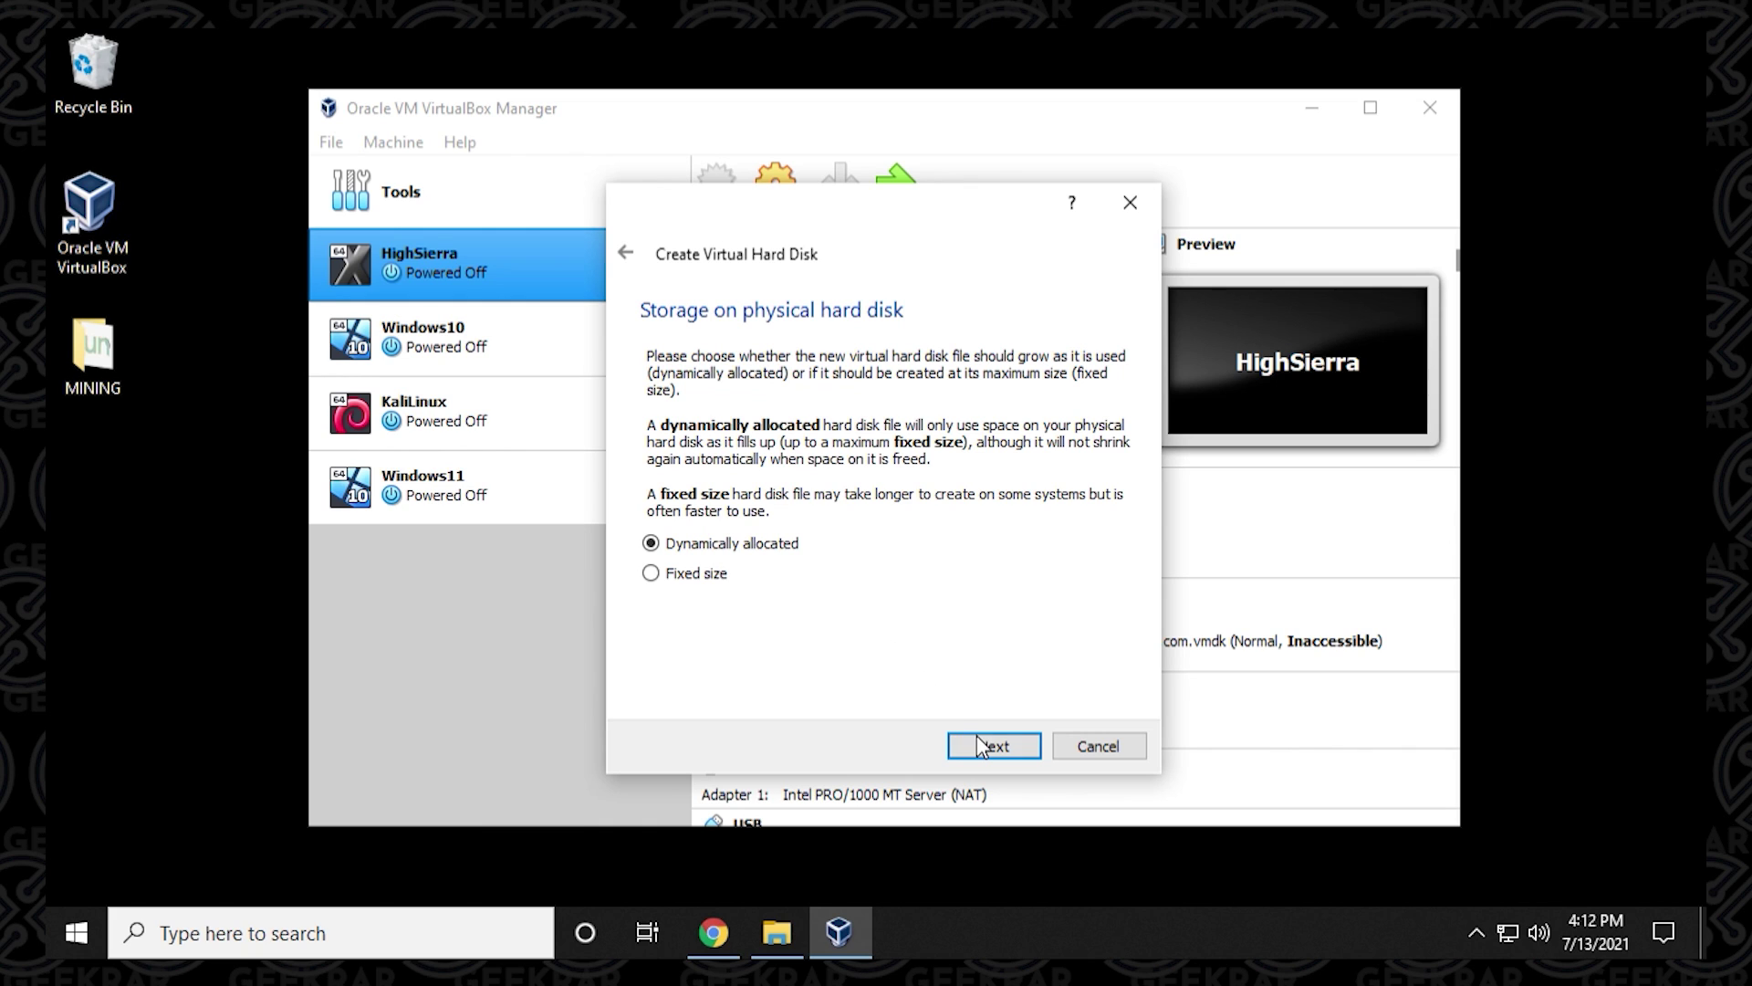
pyautogui.click(982, 748)
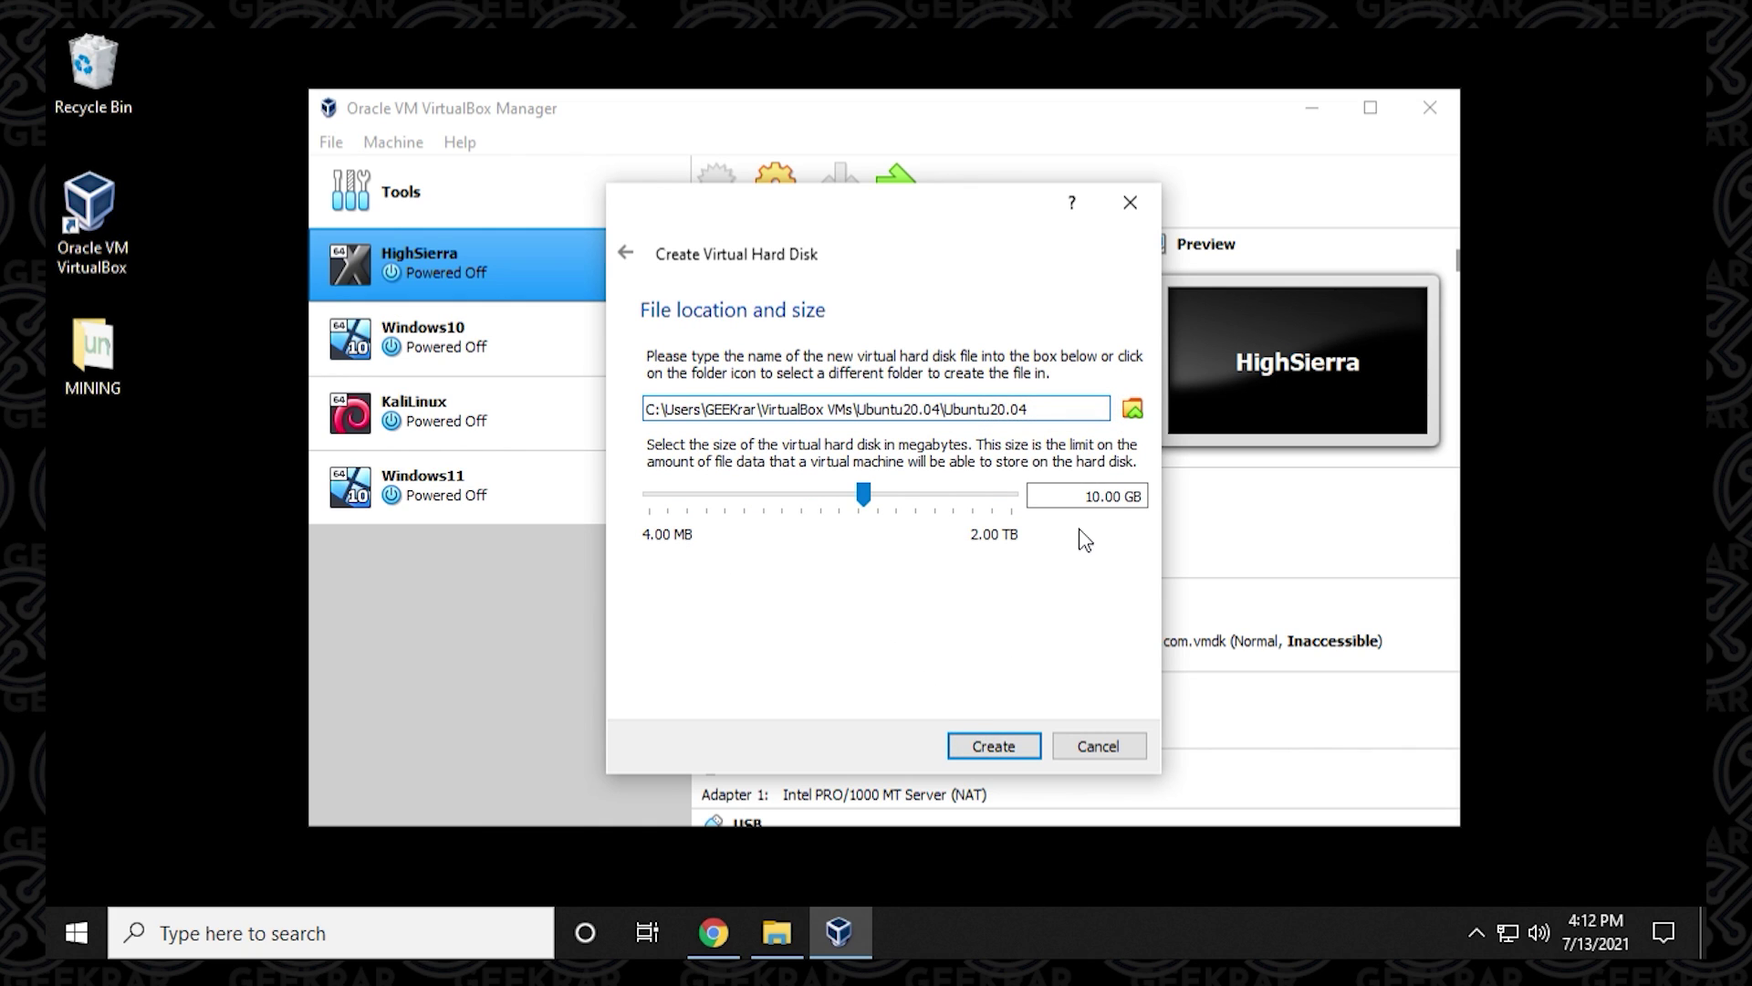
pyautogui.click(867, 498)
pyautogui.moveTo(870, 502); pyautogui.dragTo(906, 504)
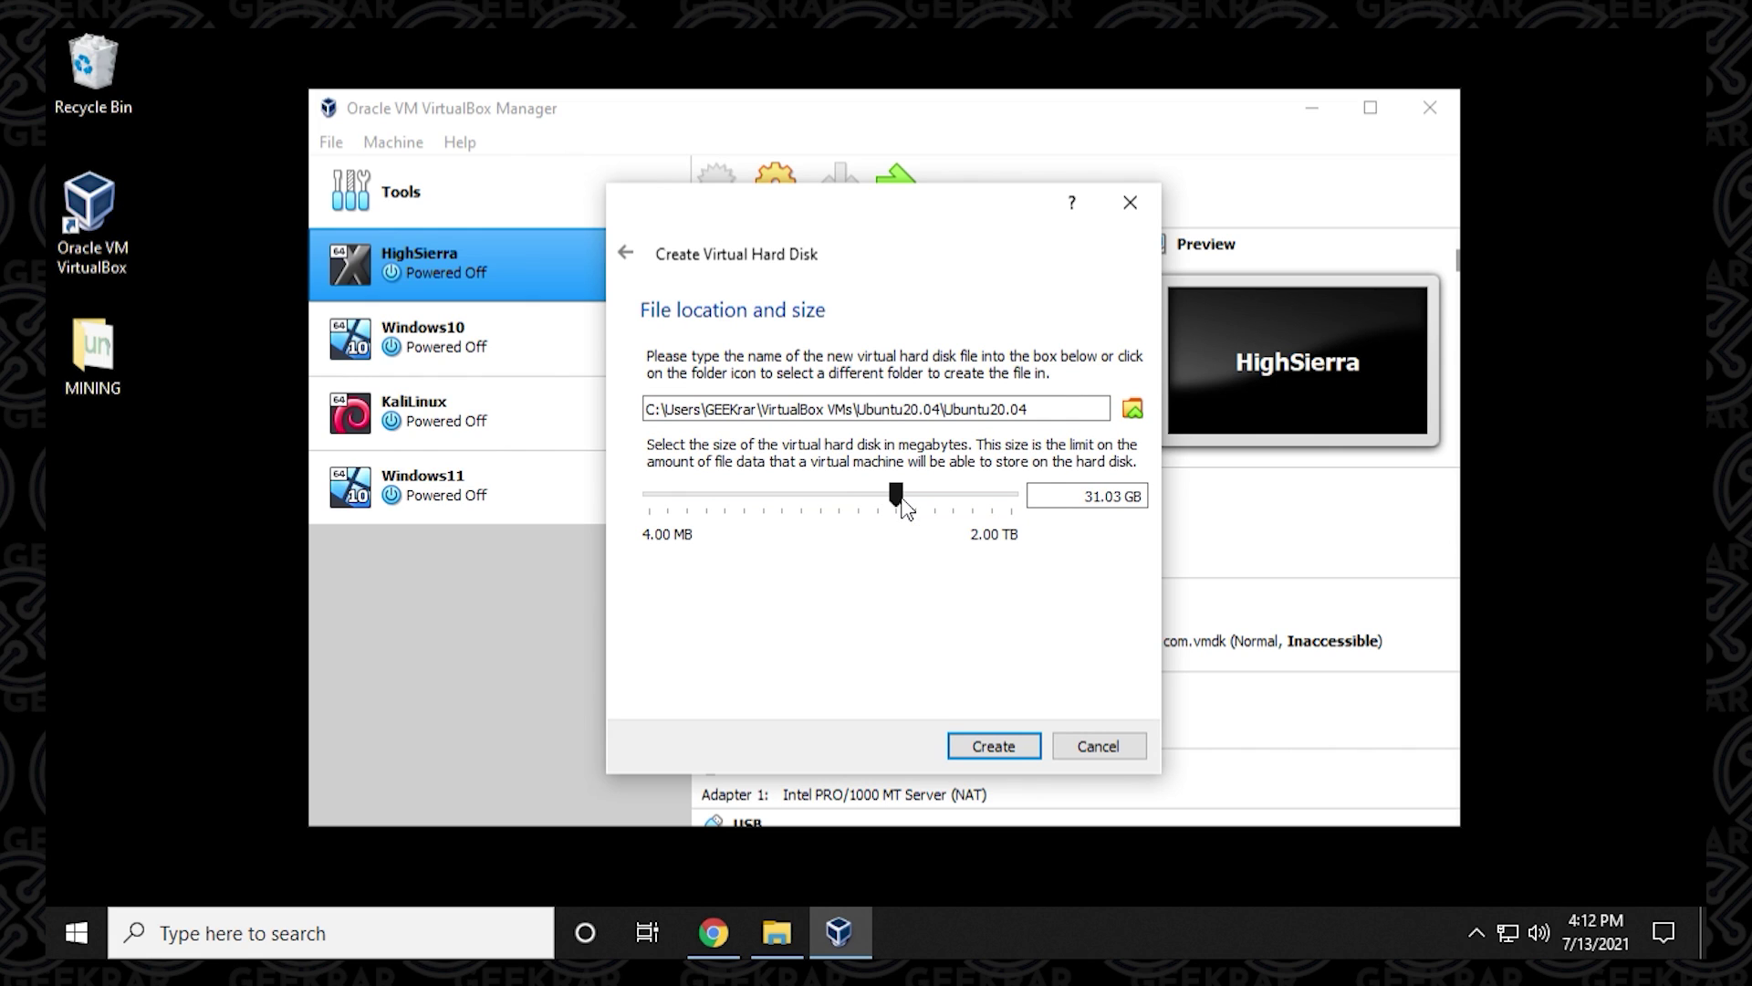
pyautogui.click(993, 745)
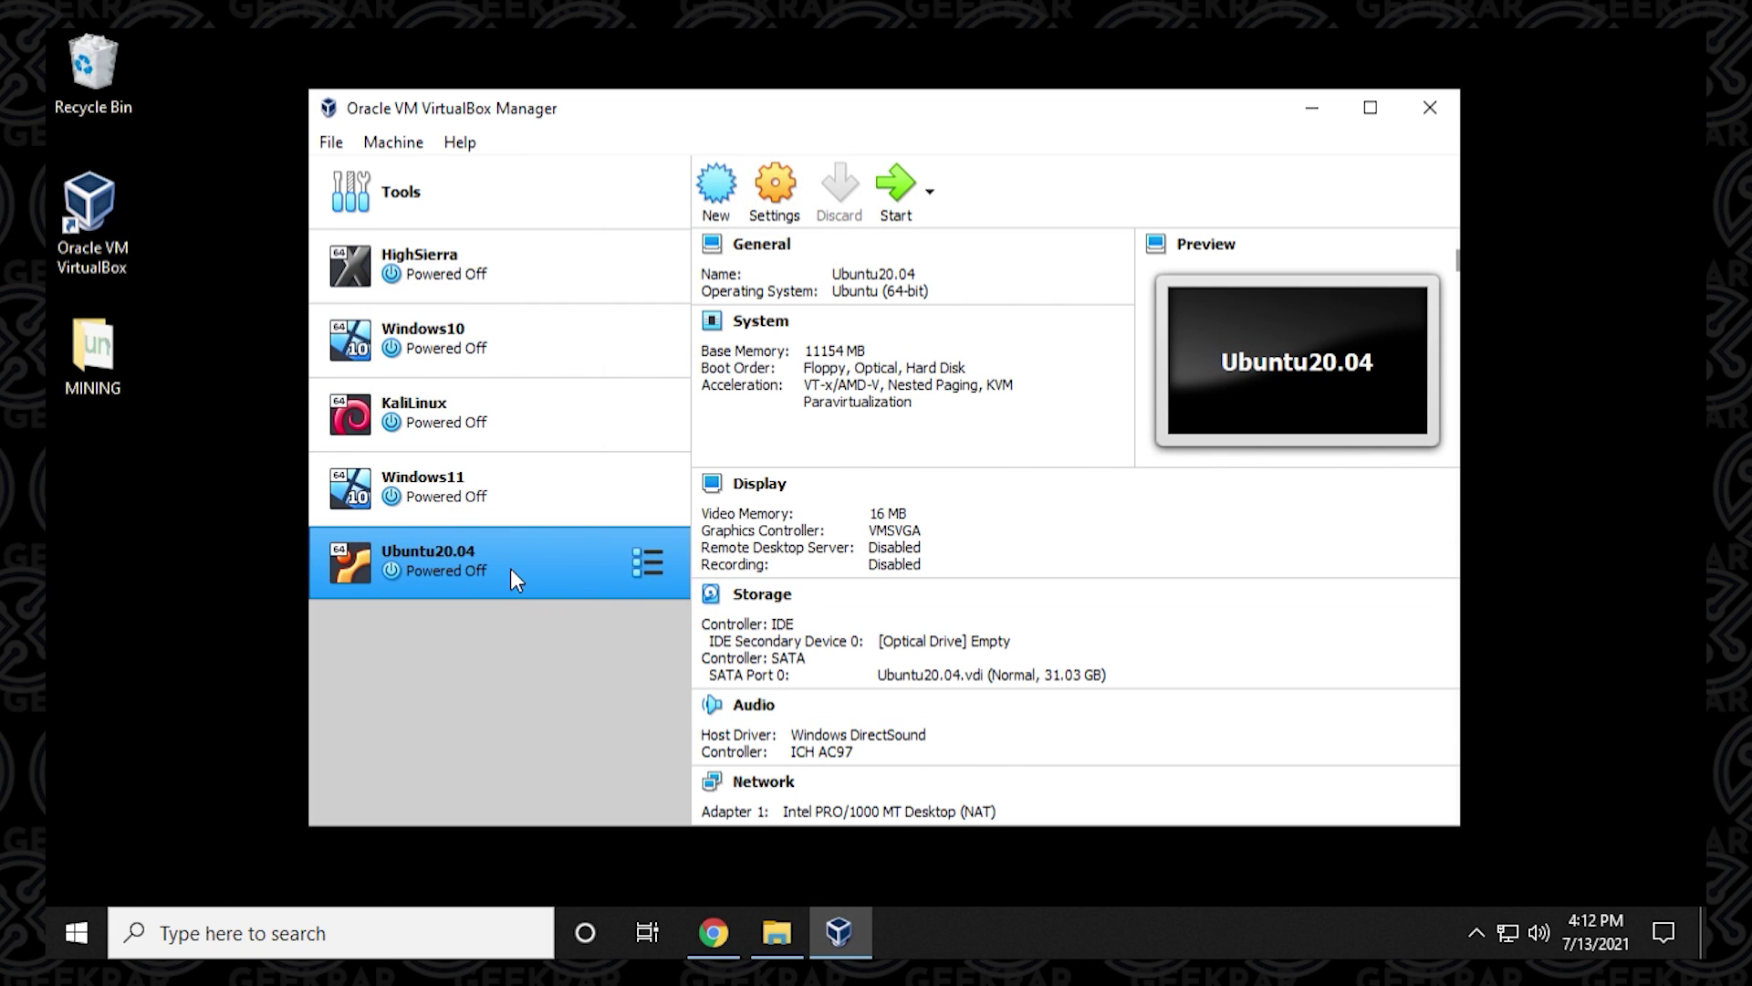
# In Ubuntu20.04 settings, set Shared Clipboard and Drag'n'Drop to Bidirectional.
pyautogui.click(780, 187)
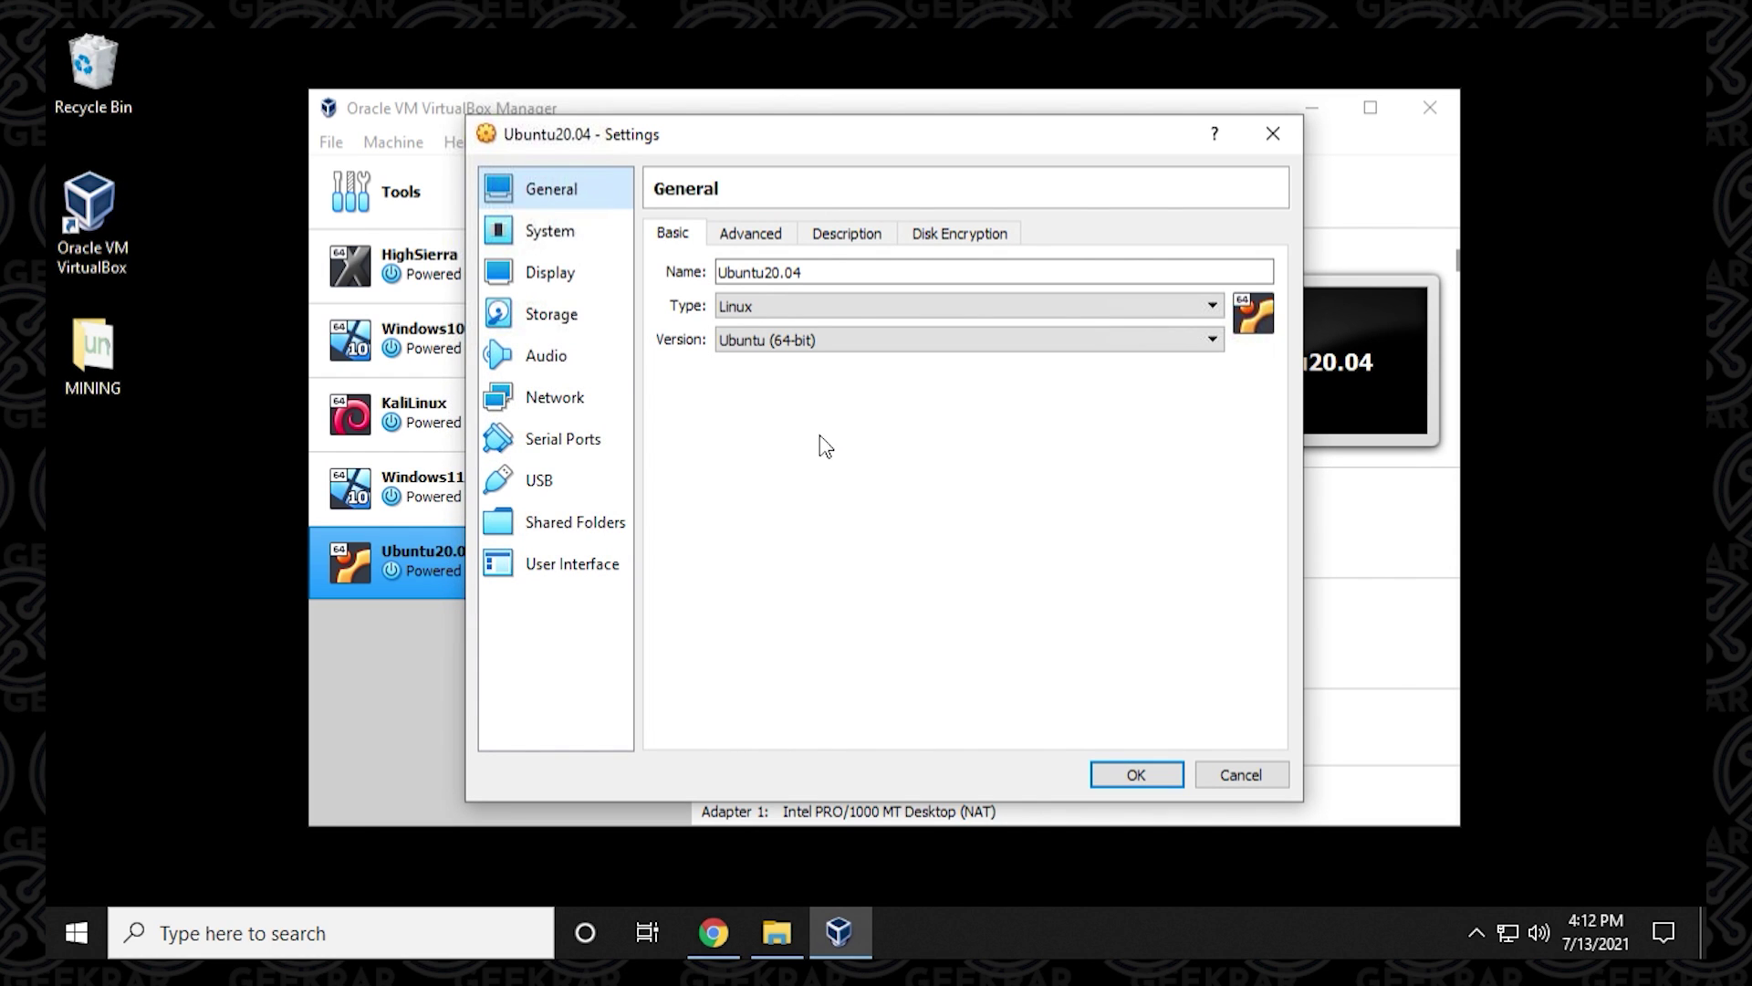
pyautogui.click(751, 244)
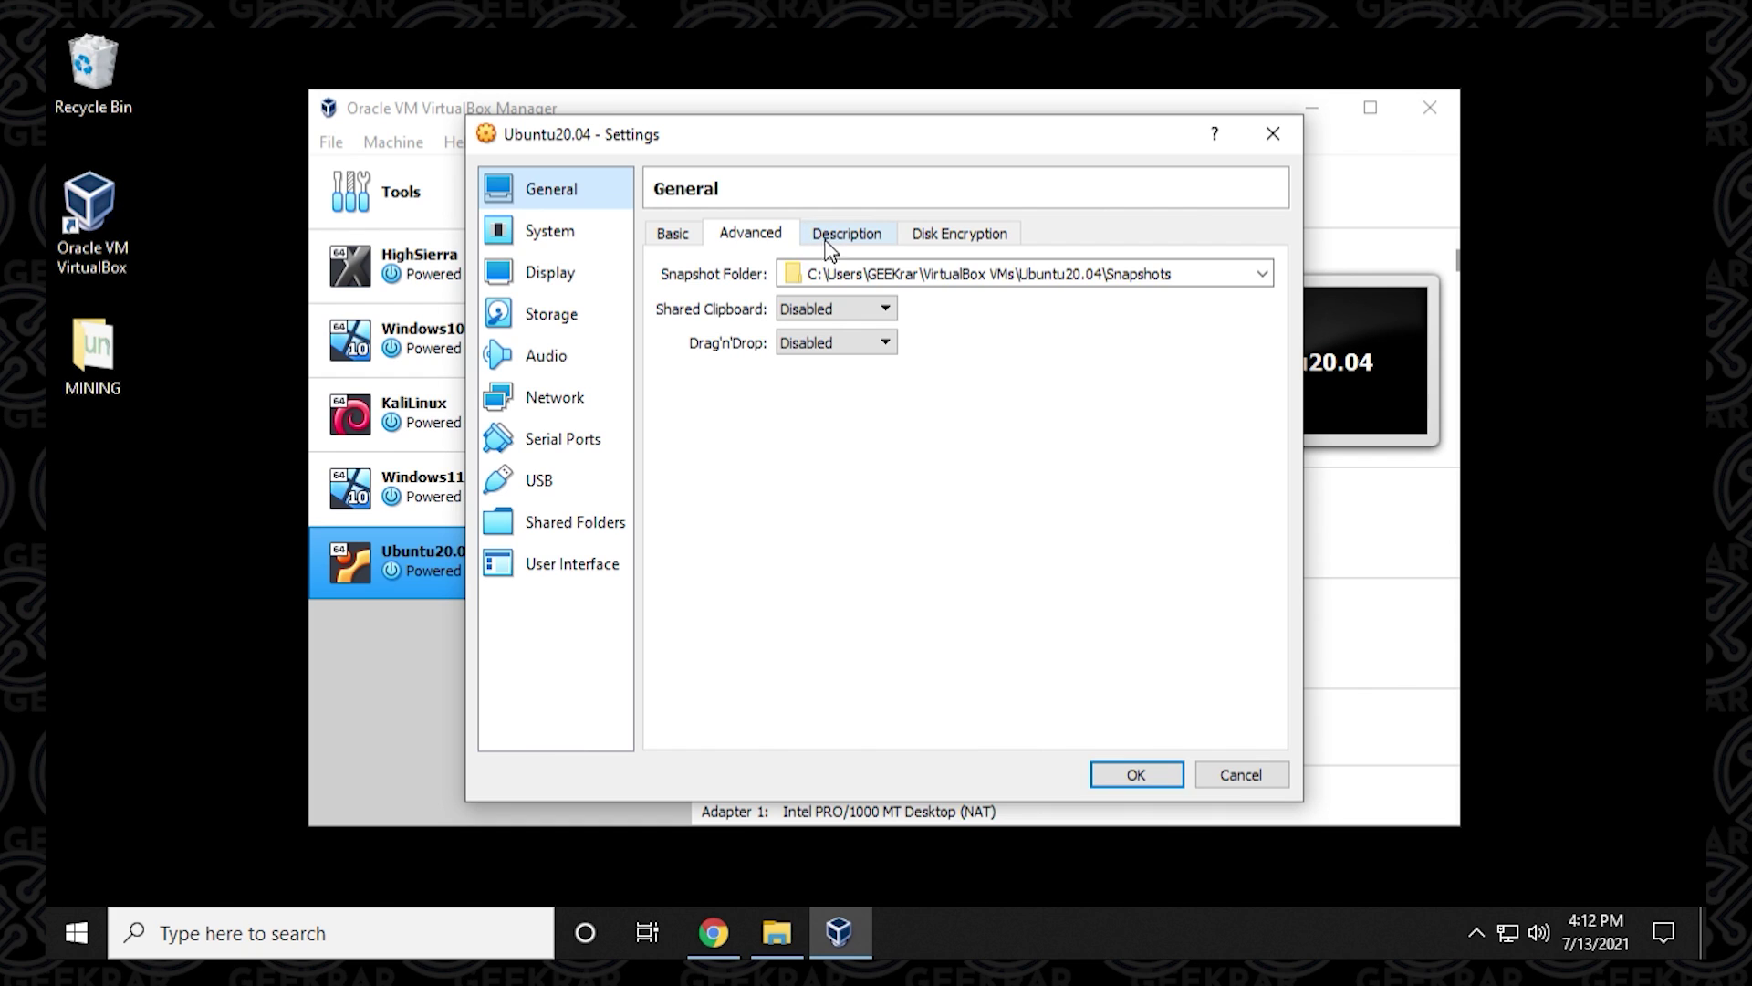
pyautogui.click(823, 311)
pyautogui.click(828, 380)
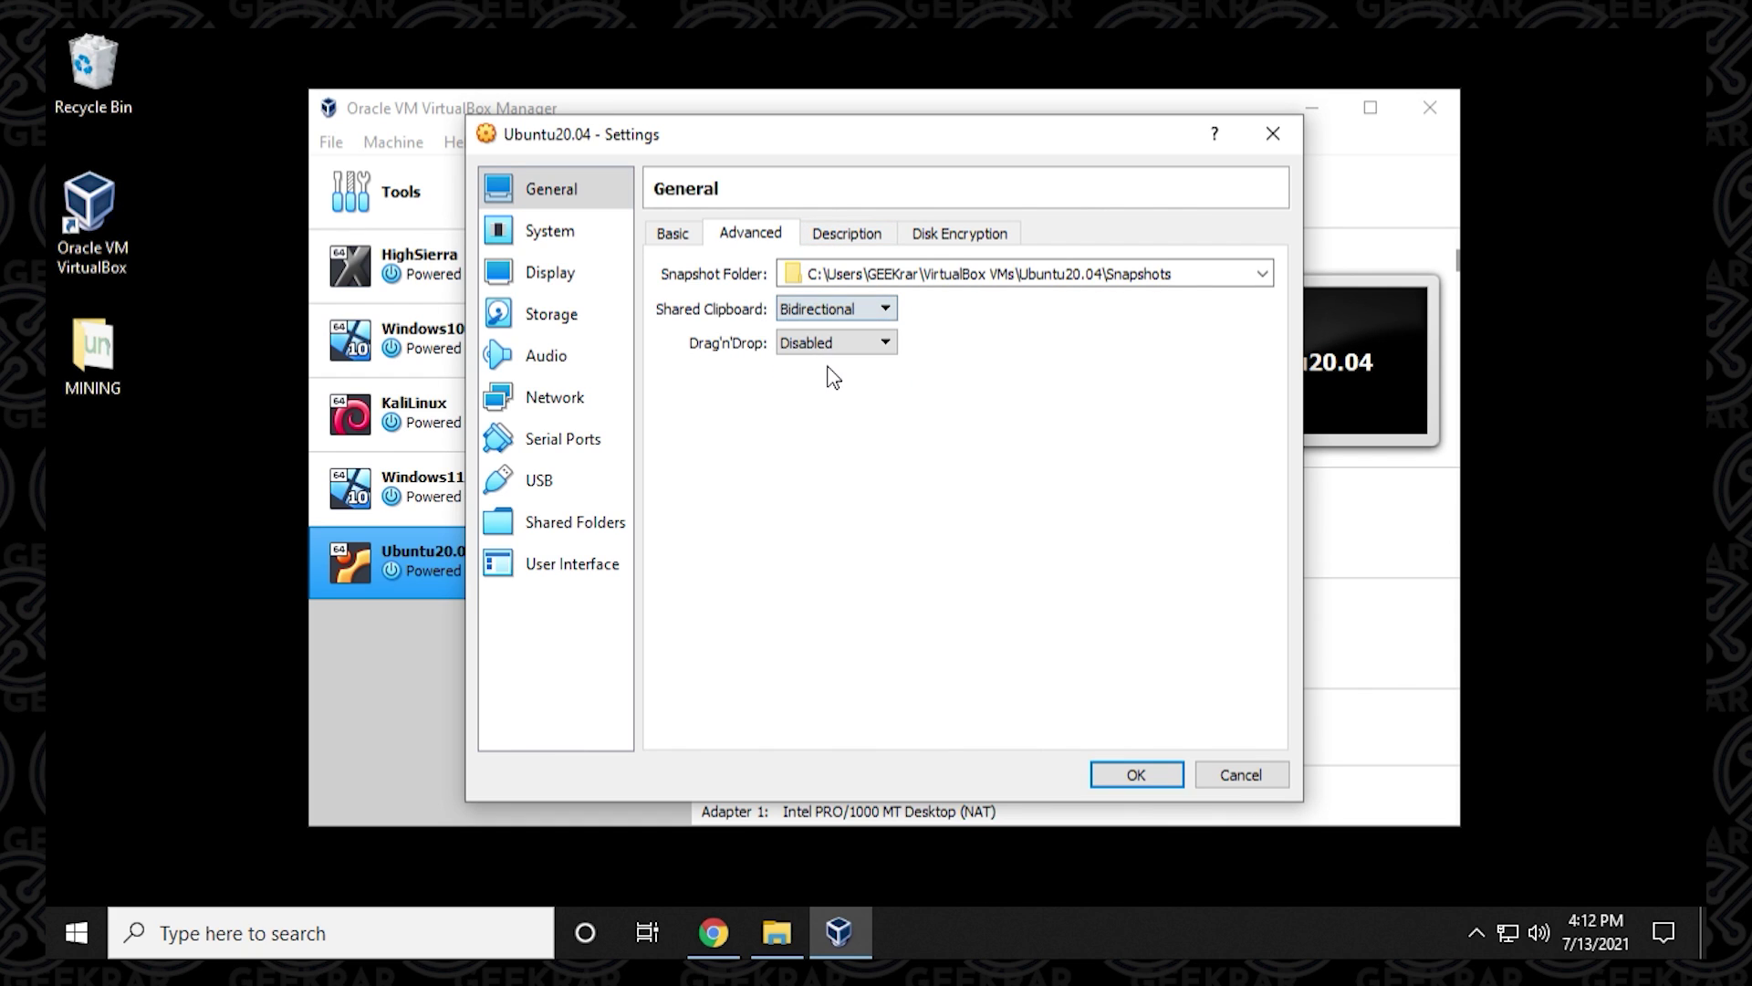
pyautogui.click(830, 343)
pyautogui.click(832, 414)
pyautogui.click(838, 239)
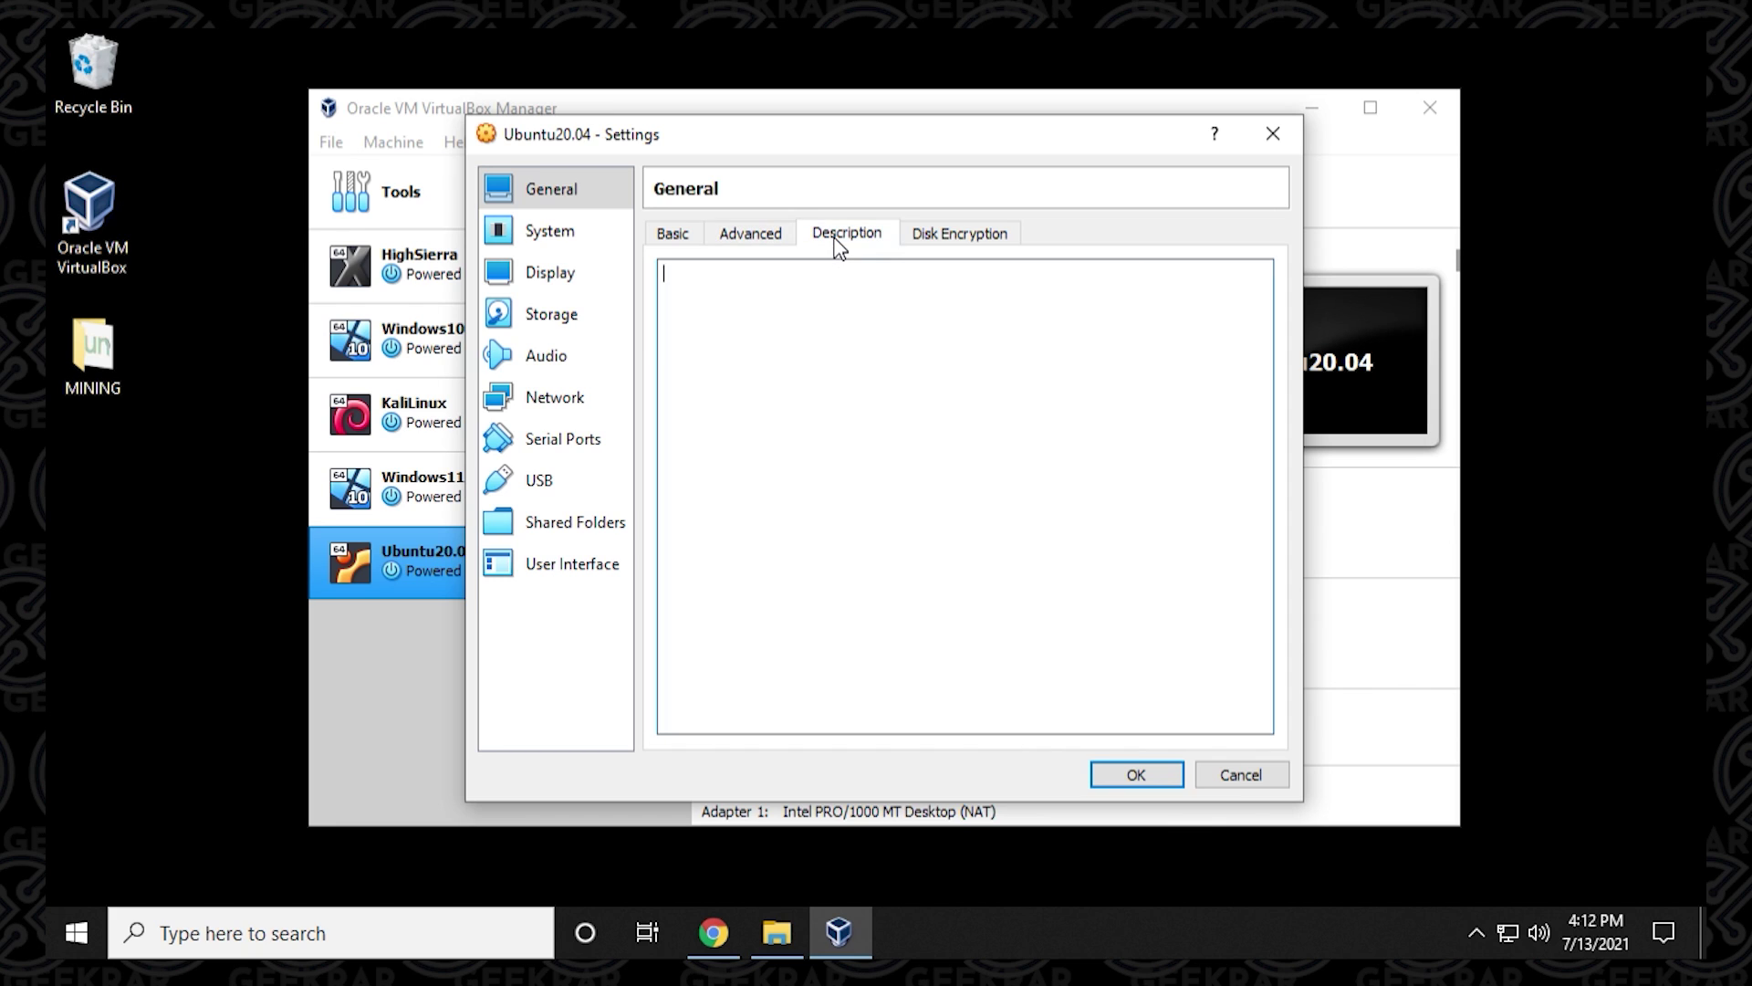
pyautogui.click(958, 243)
# Give the VM 4 processors and 128 MB of video memory.
pyautogui.click(551, 239)
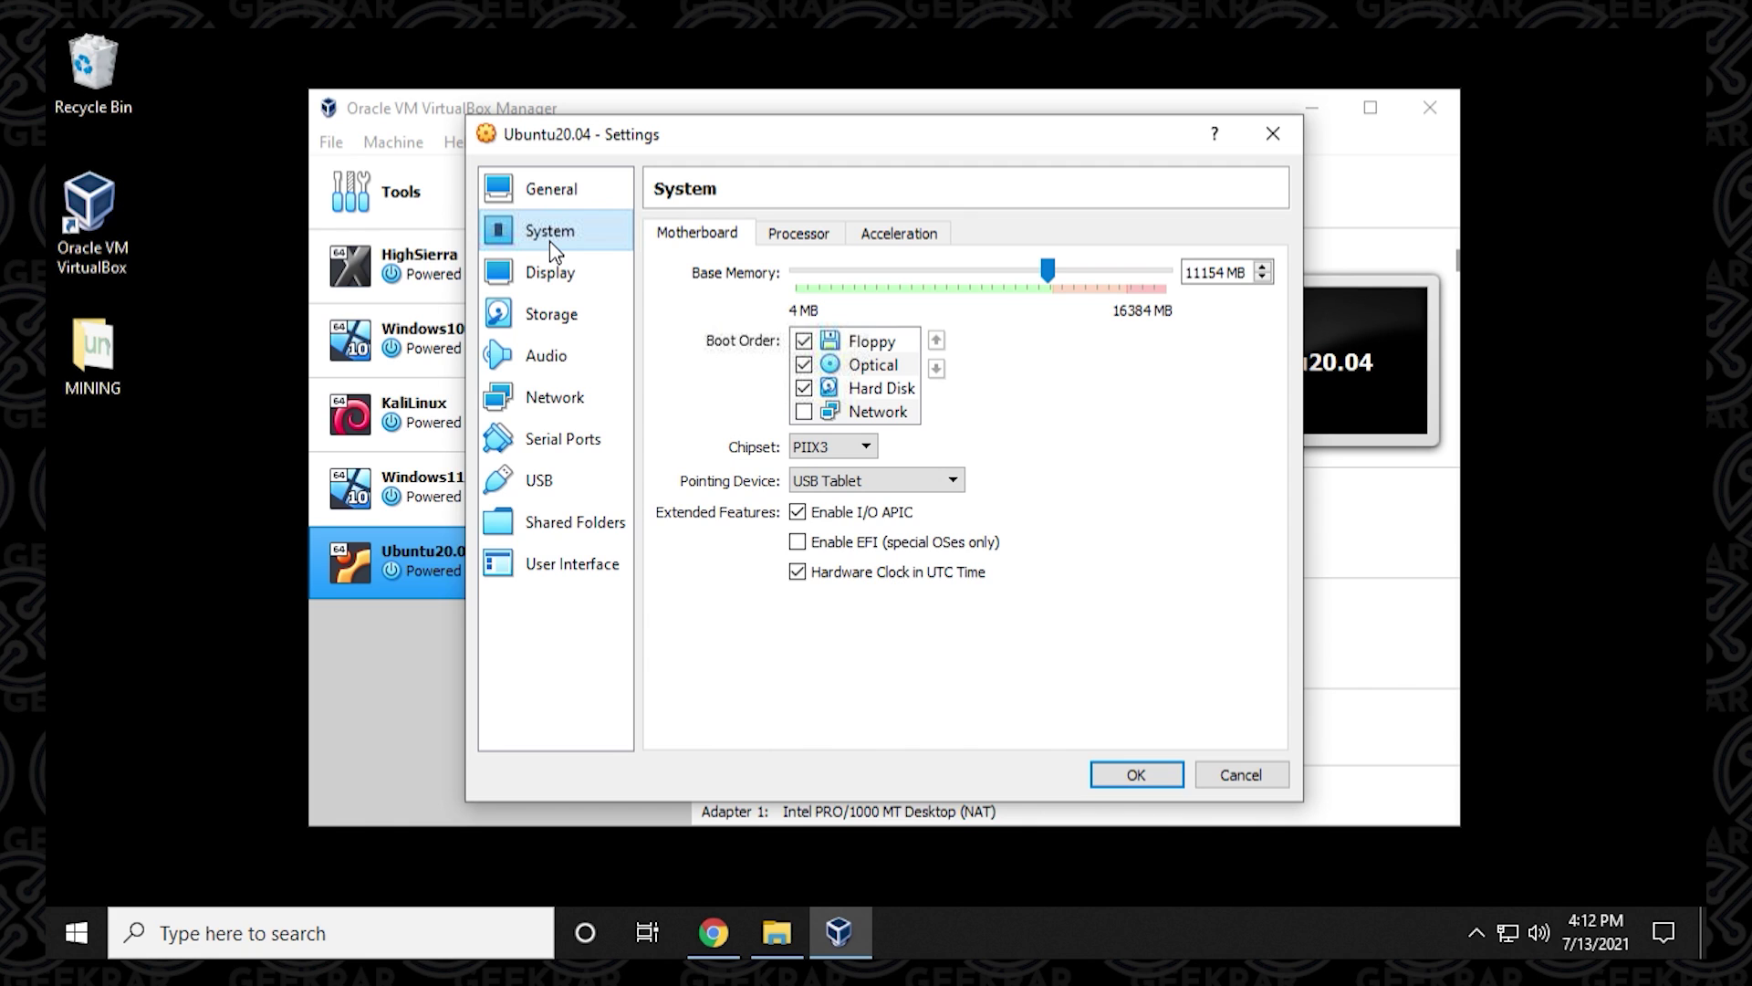
pyautogui.click(799, 233)
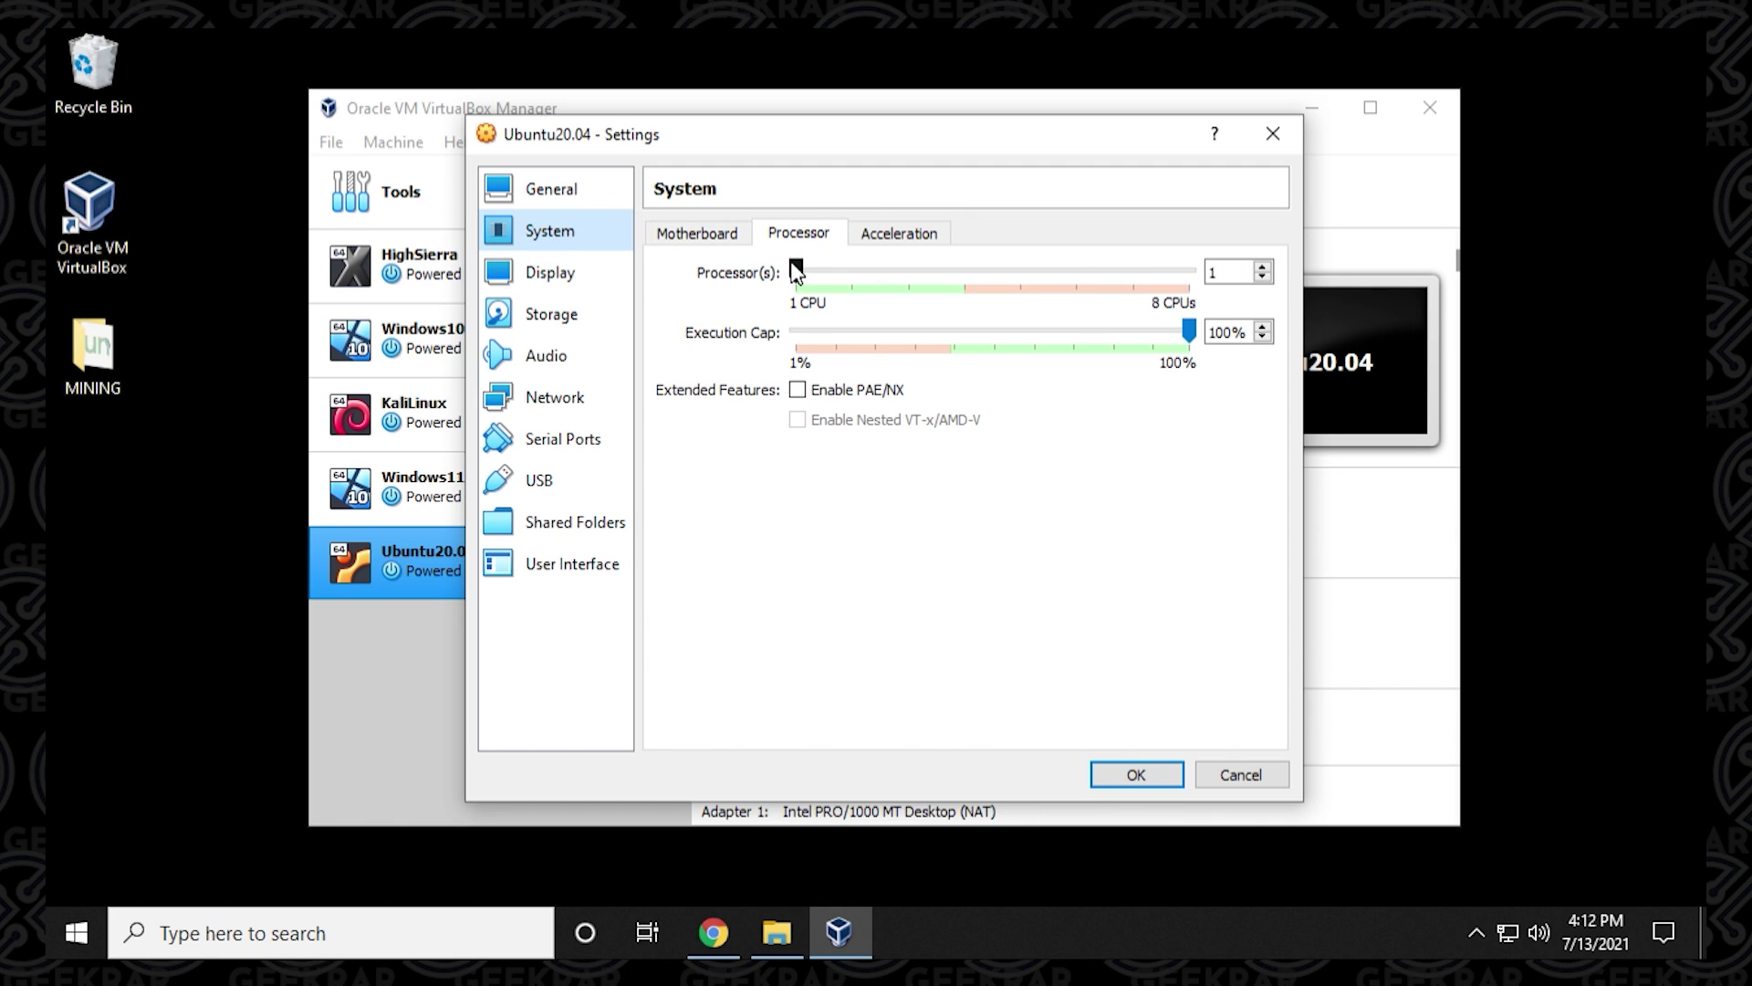
pyautogui.moveTo(798, 274); pyautogui.dragTo(964, 274)
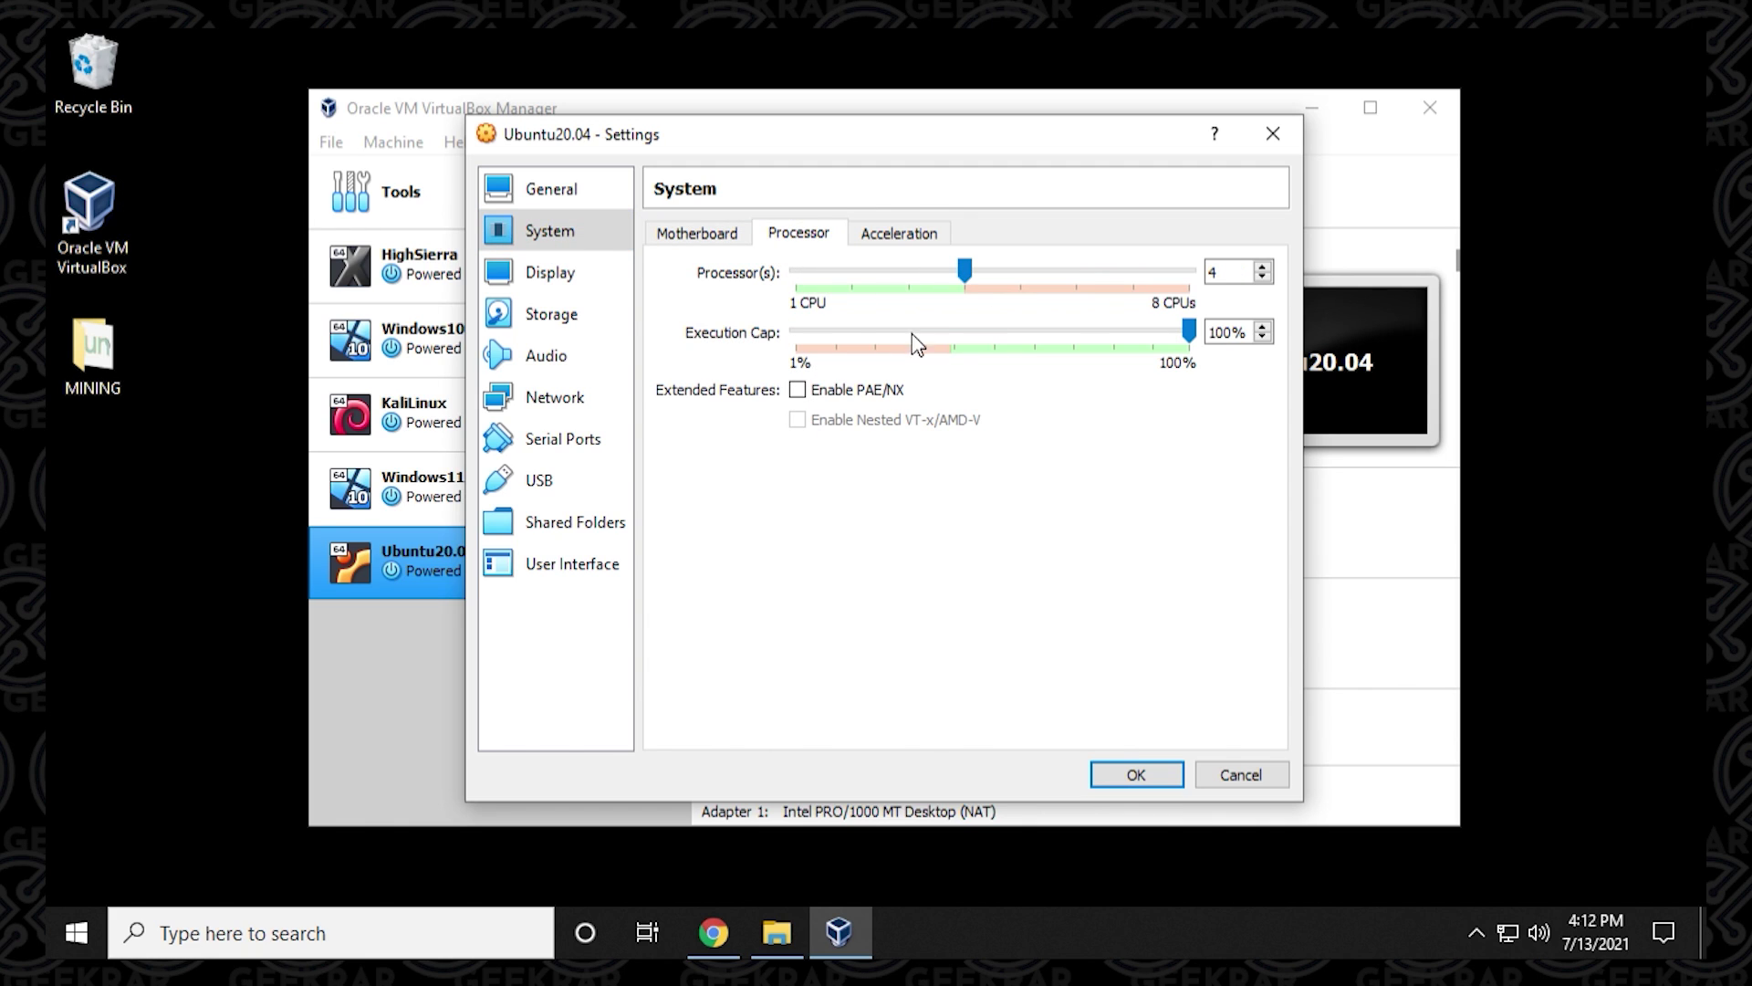
pyautogui.click(874, 241)
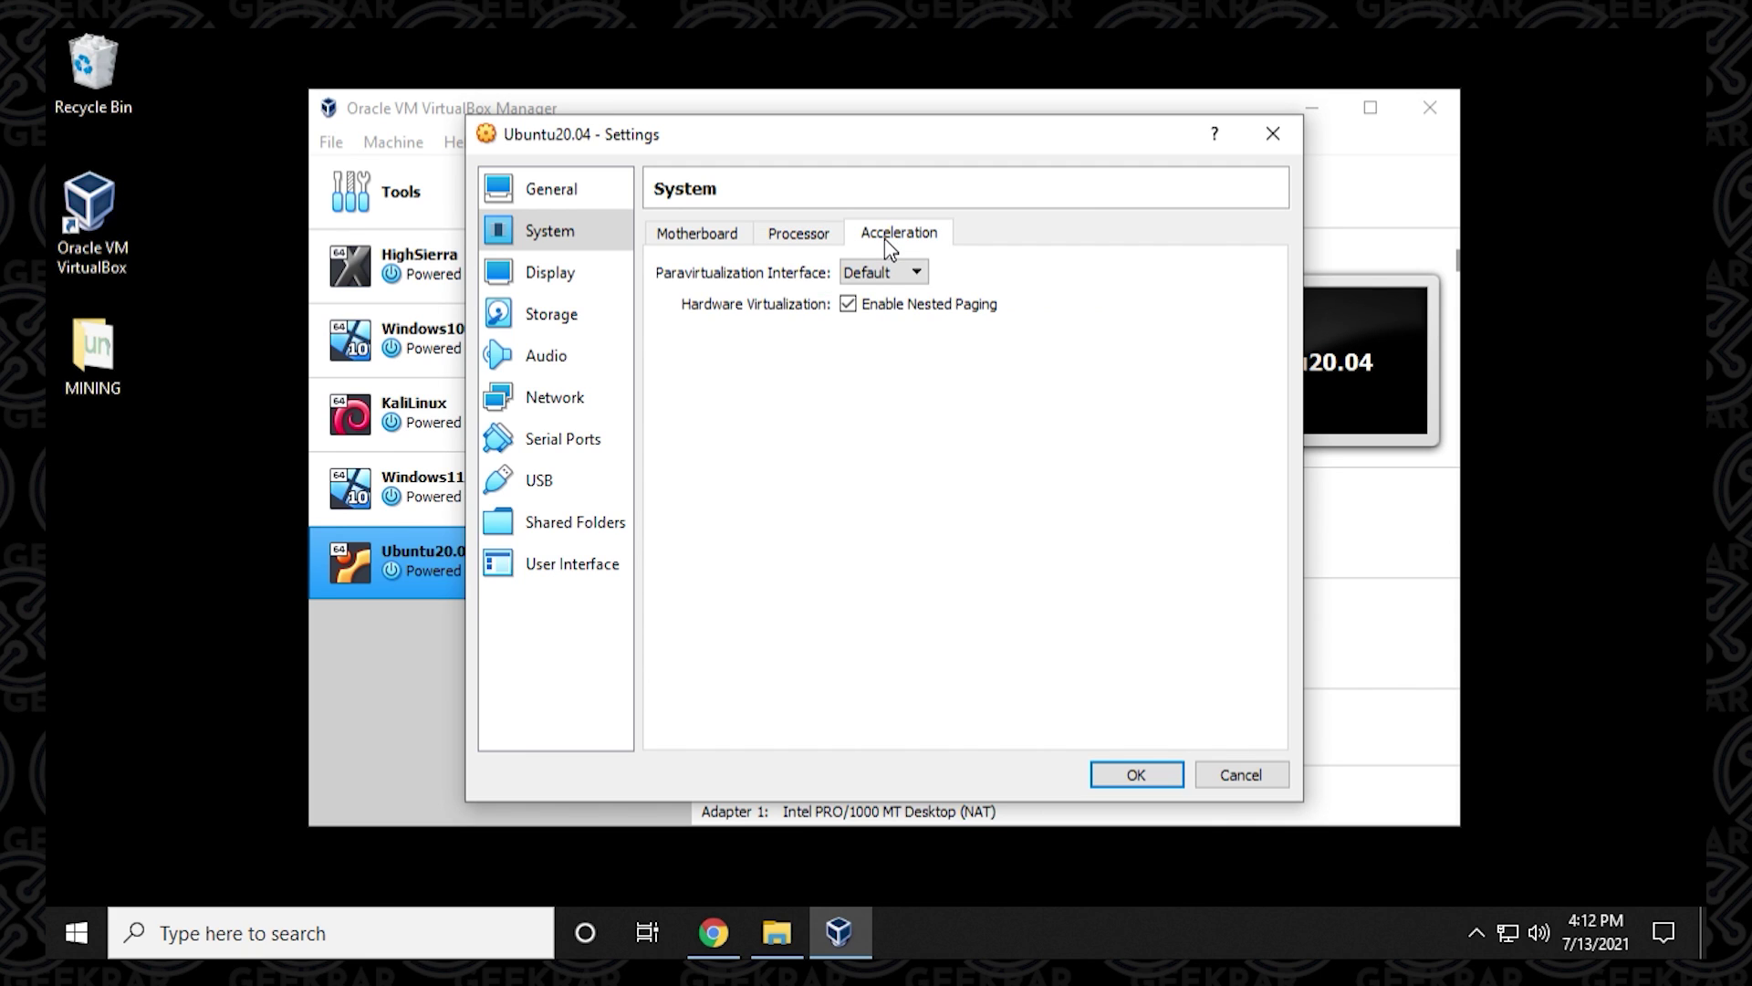
pyautogui.click(539, 278)
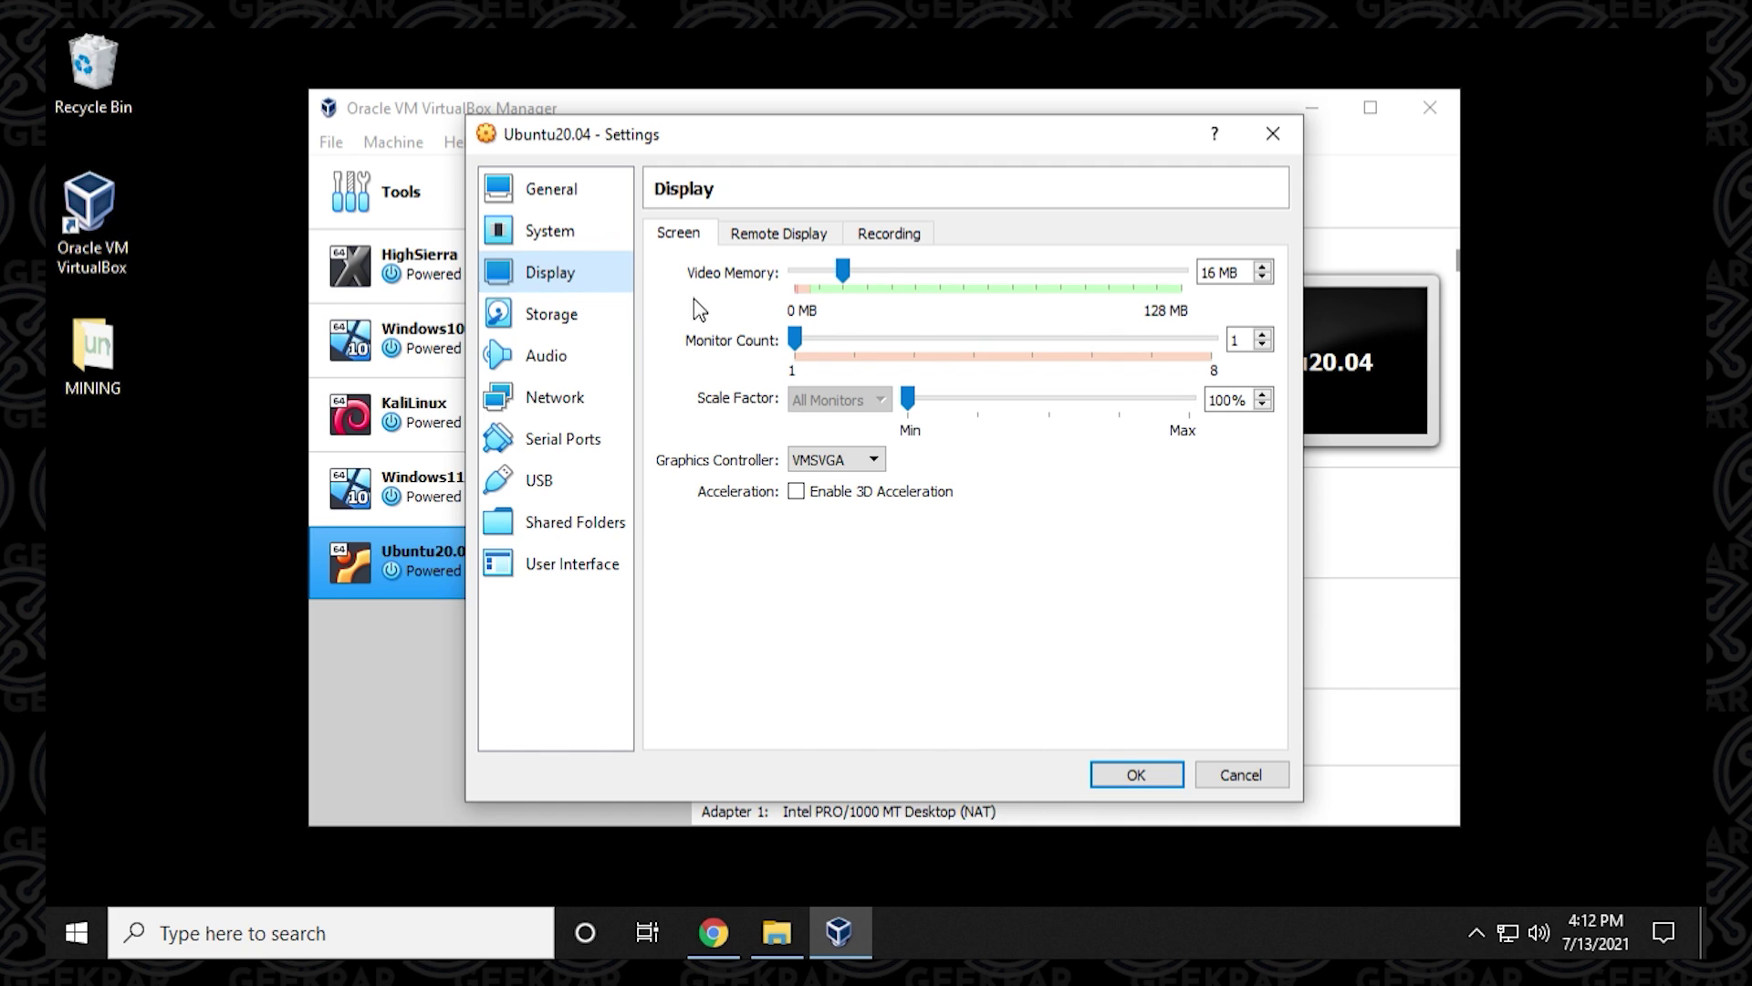
pyautogui.moveTo(842, 272); pyautogui.dragTo(1186, 272)
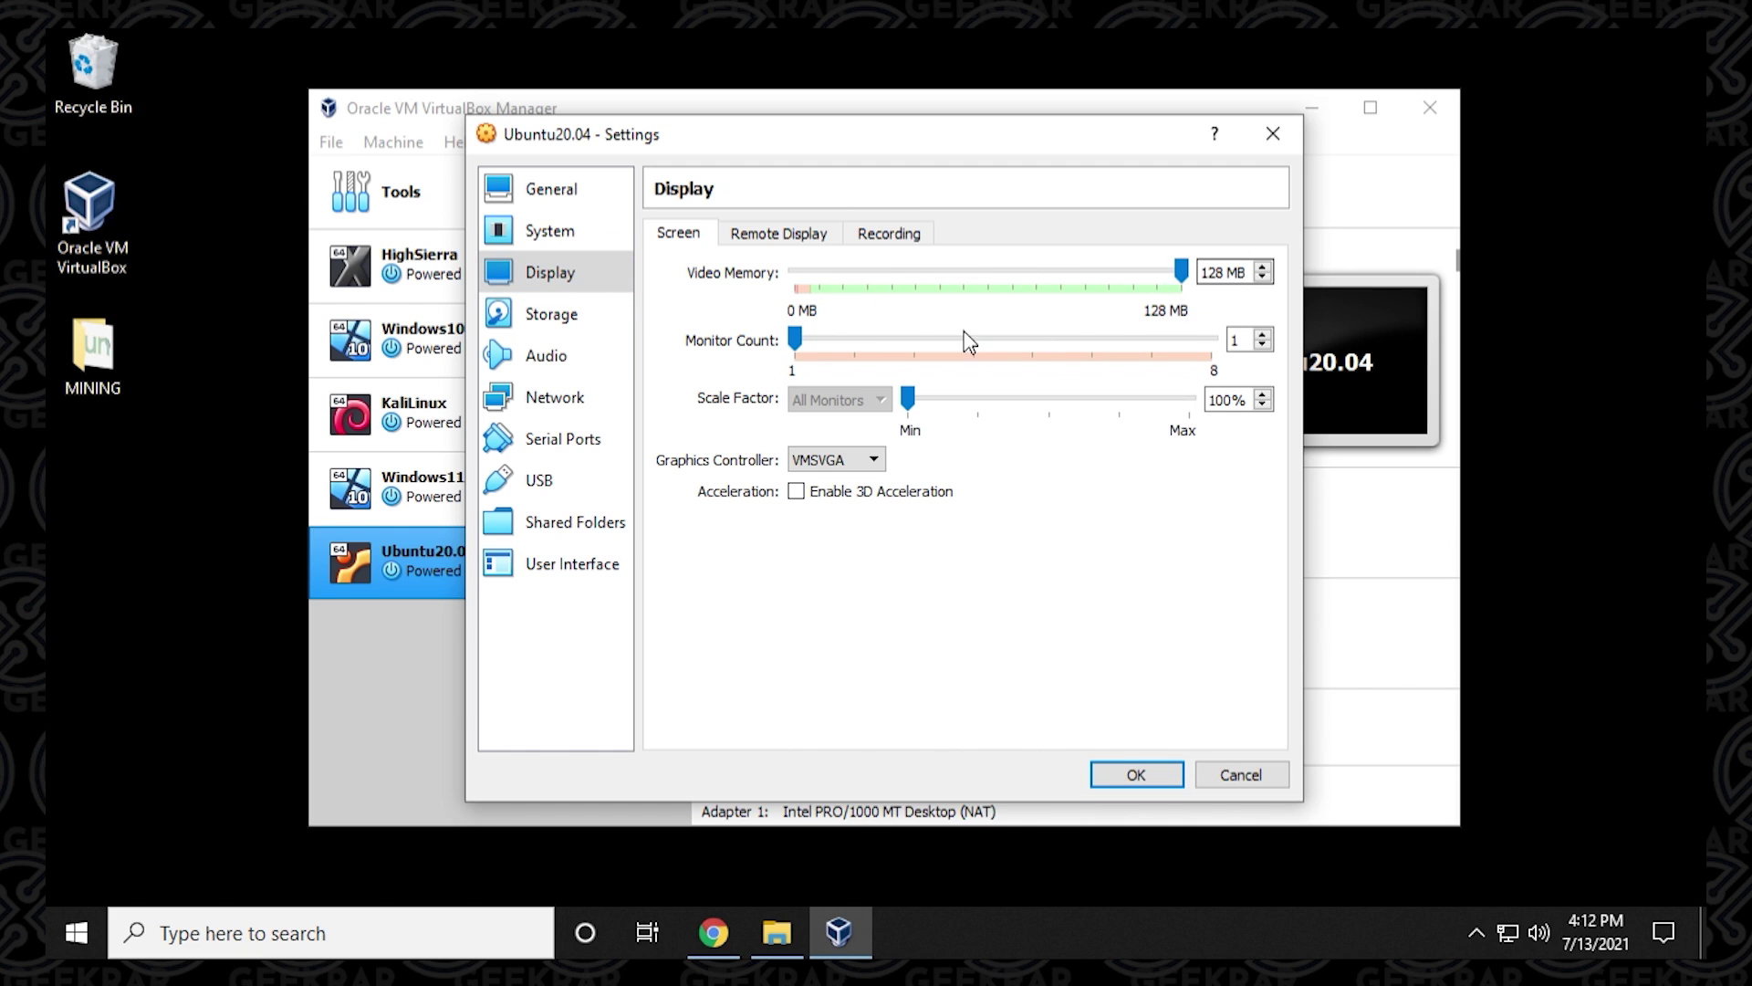
# Attach ubuntu-20.04.2.0-desktop-amd64 (1).iso from Downloads to the empty optical drive.
pyautogui.click(594, 326)
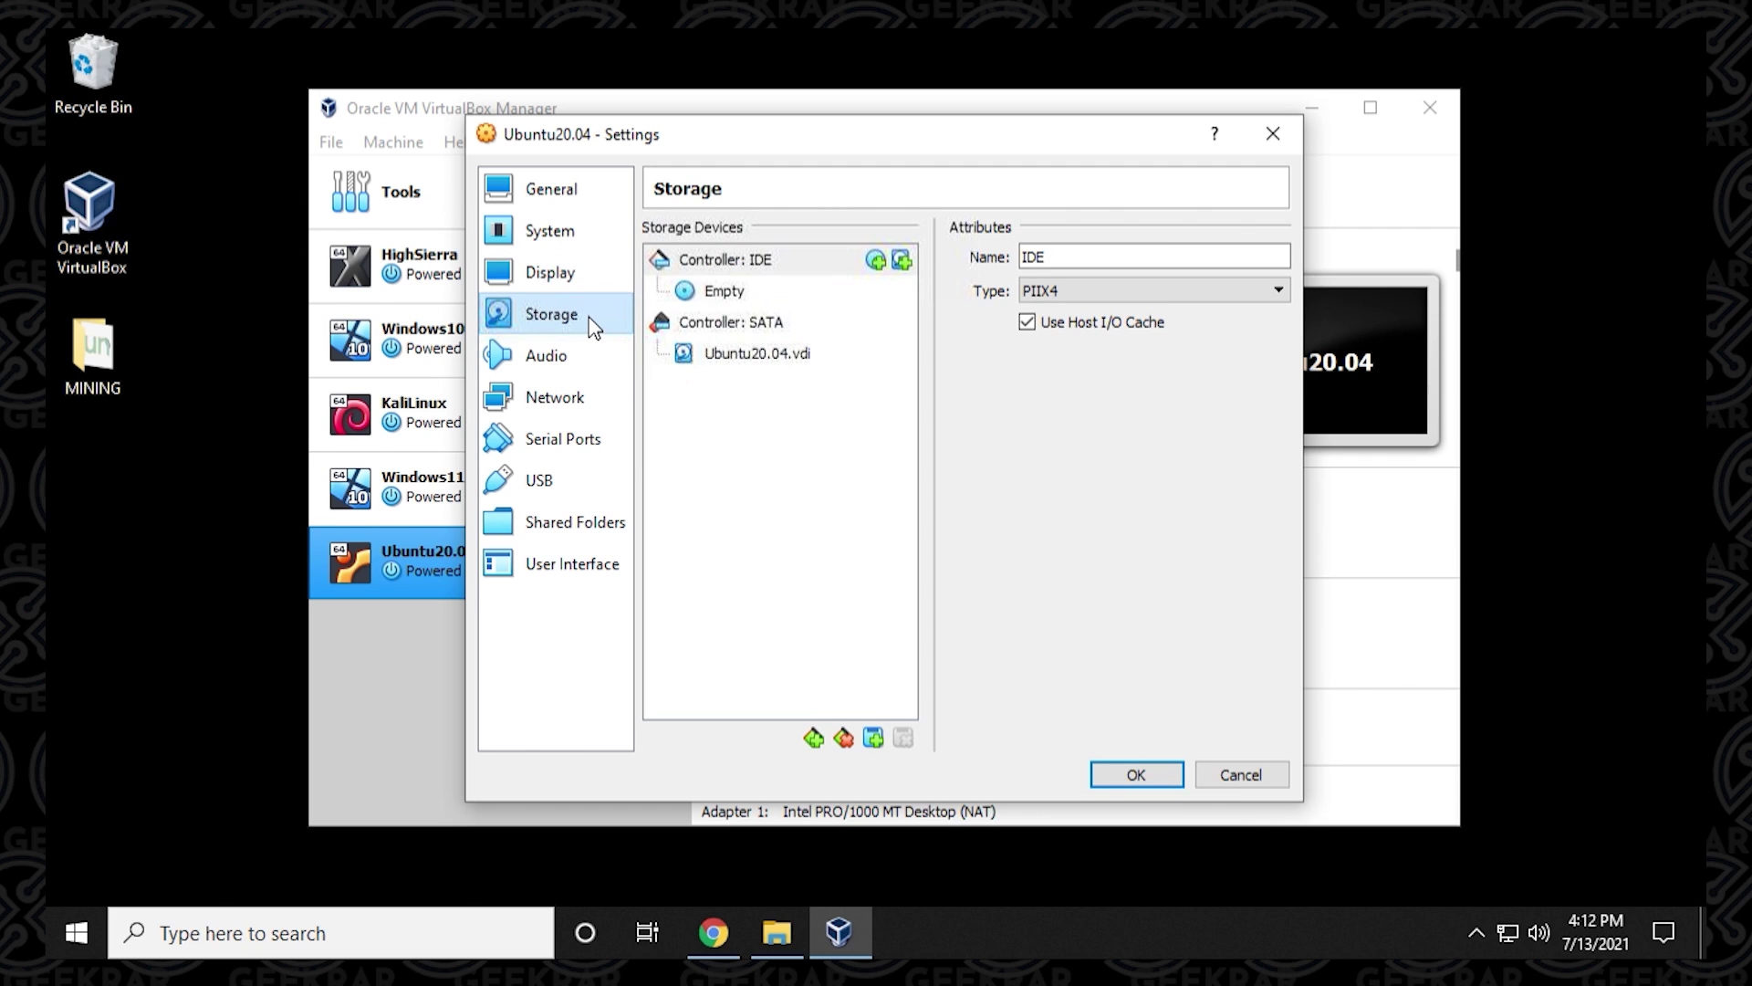
pyautogui.click(721, 294)
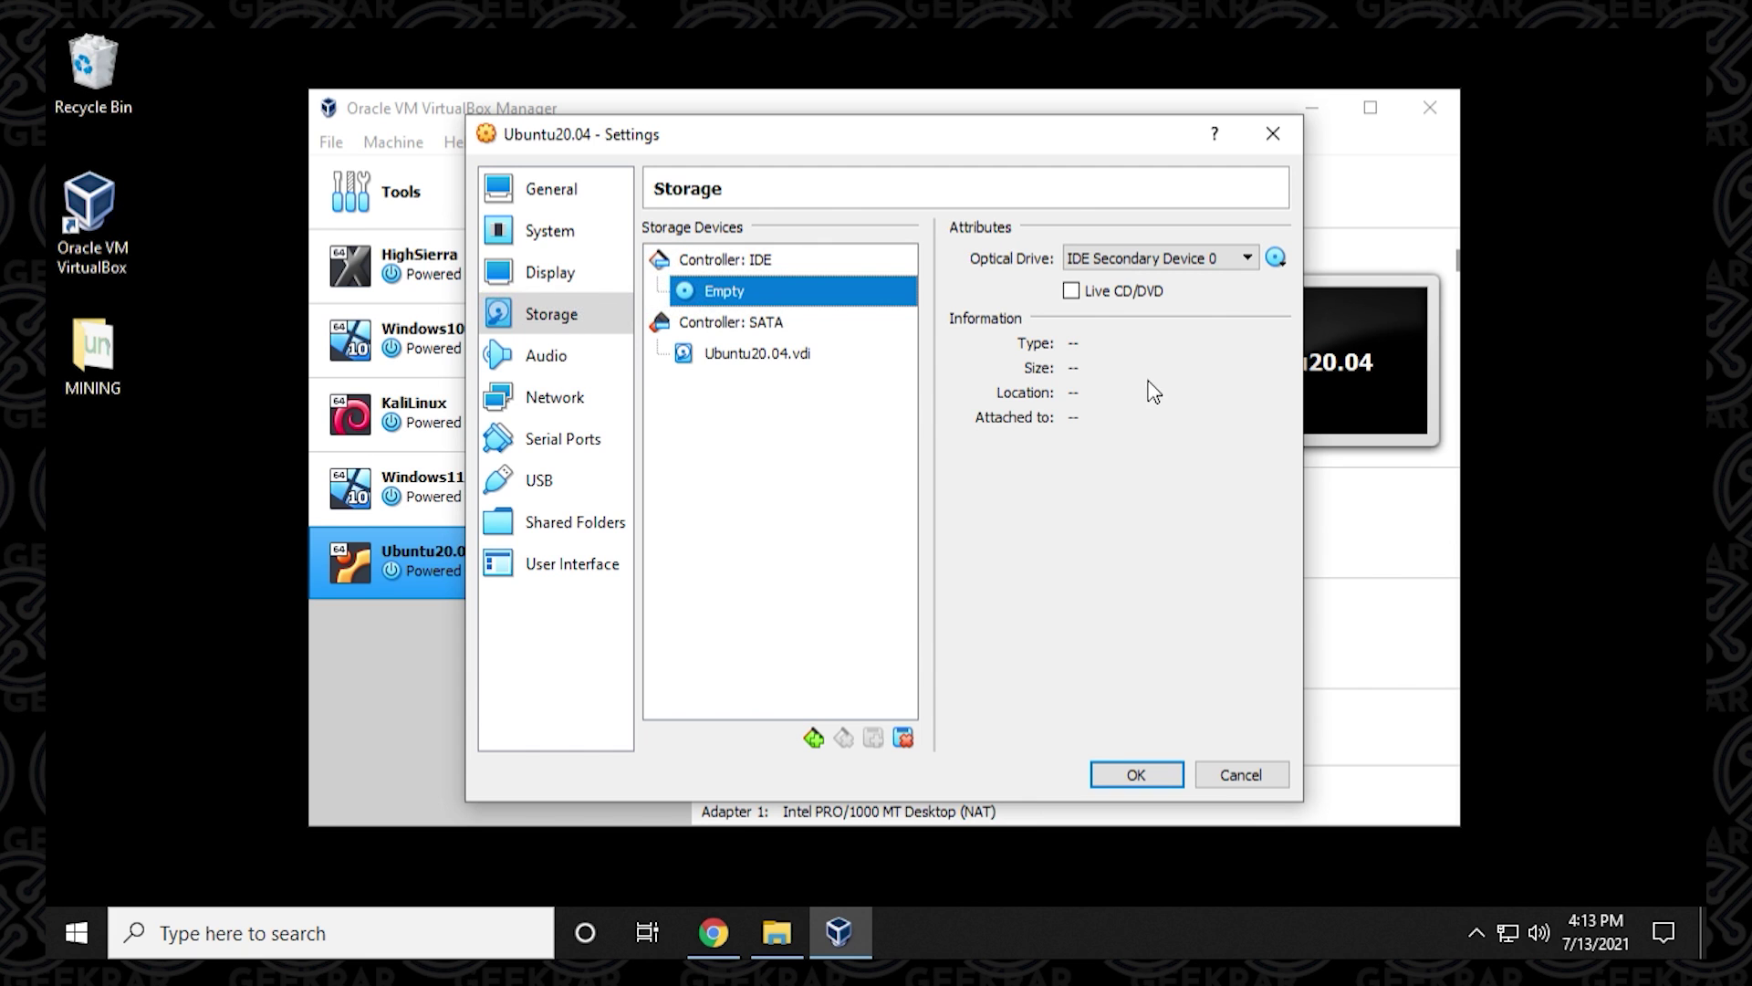
pyautogui.click(1277, 258)
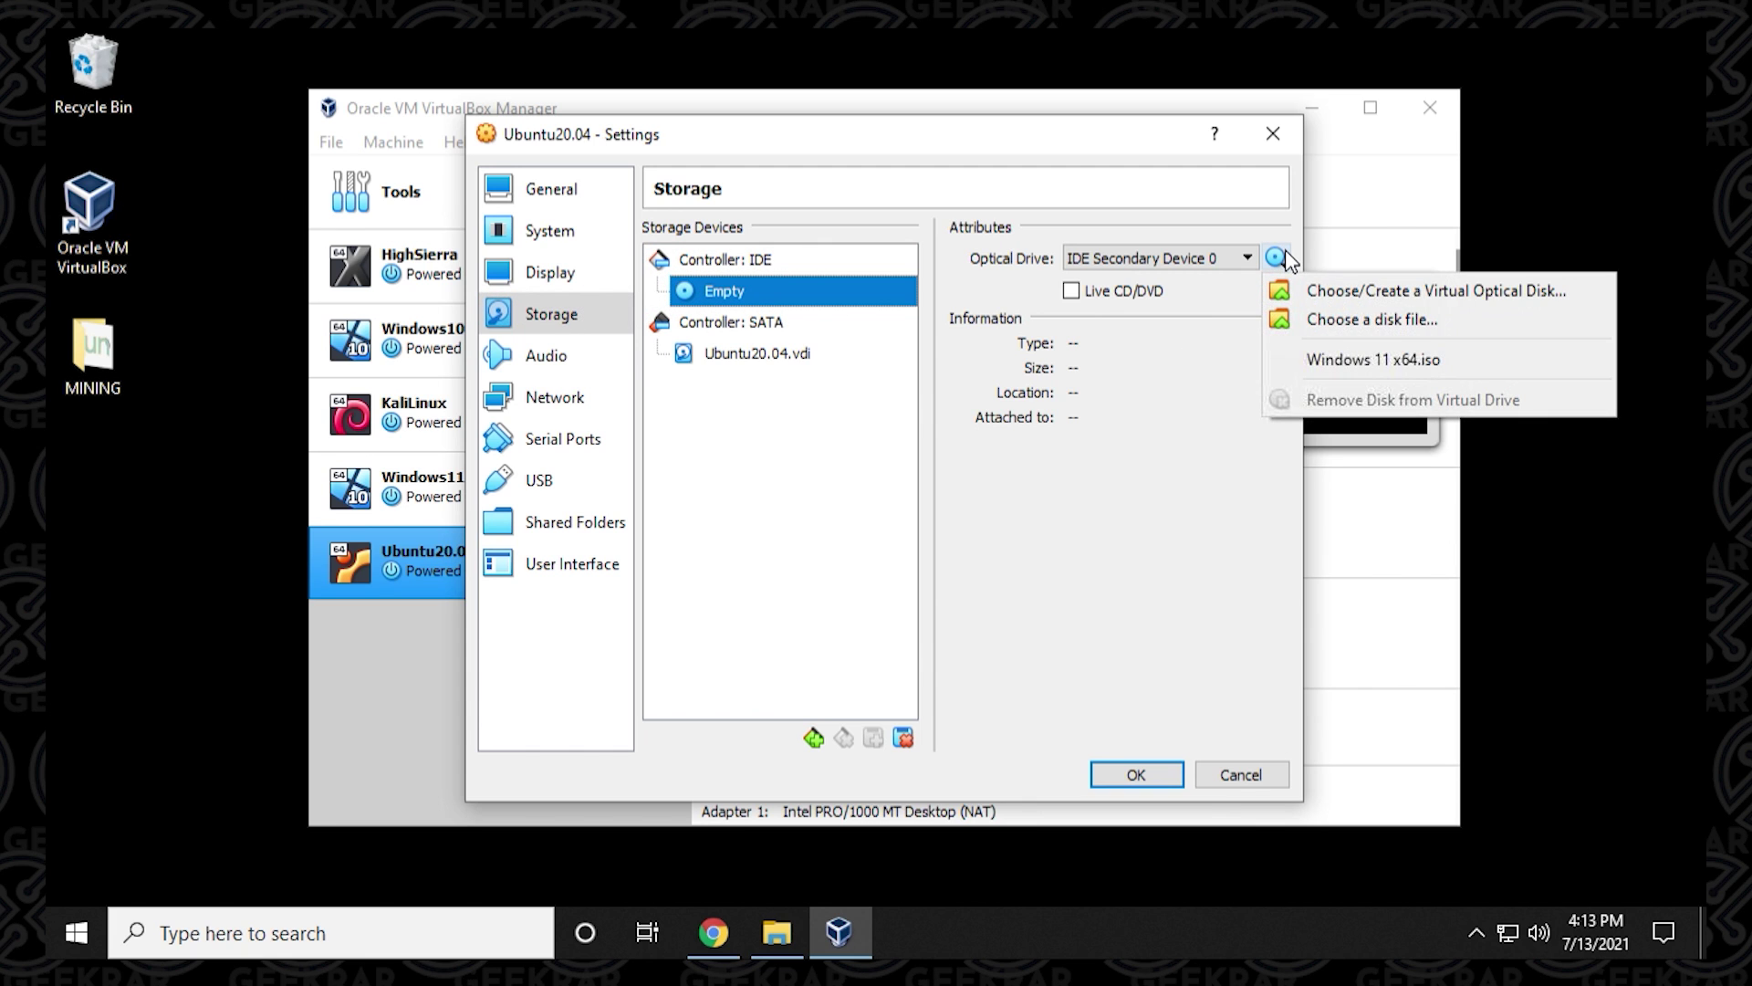
pyautogui.click(1330, 320)
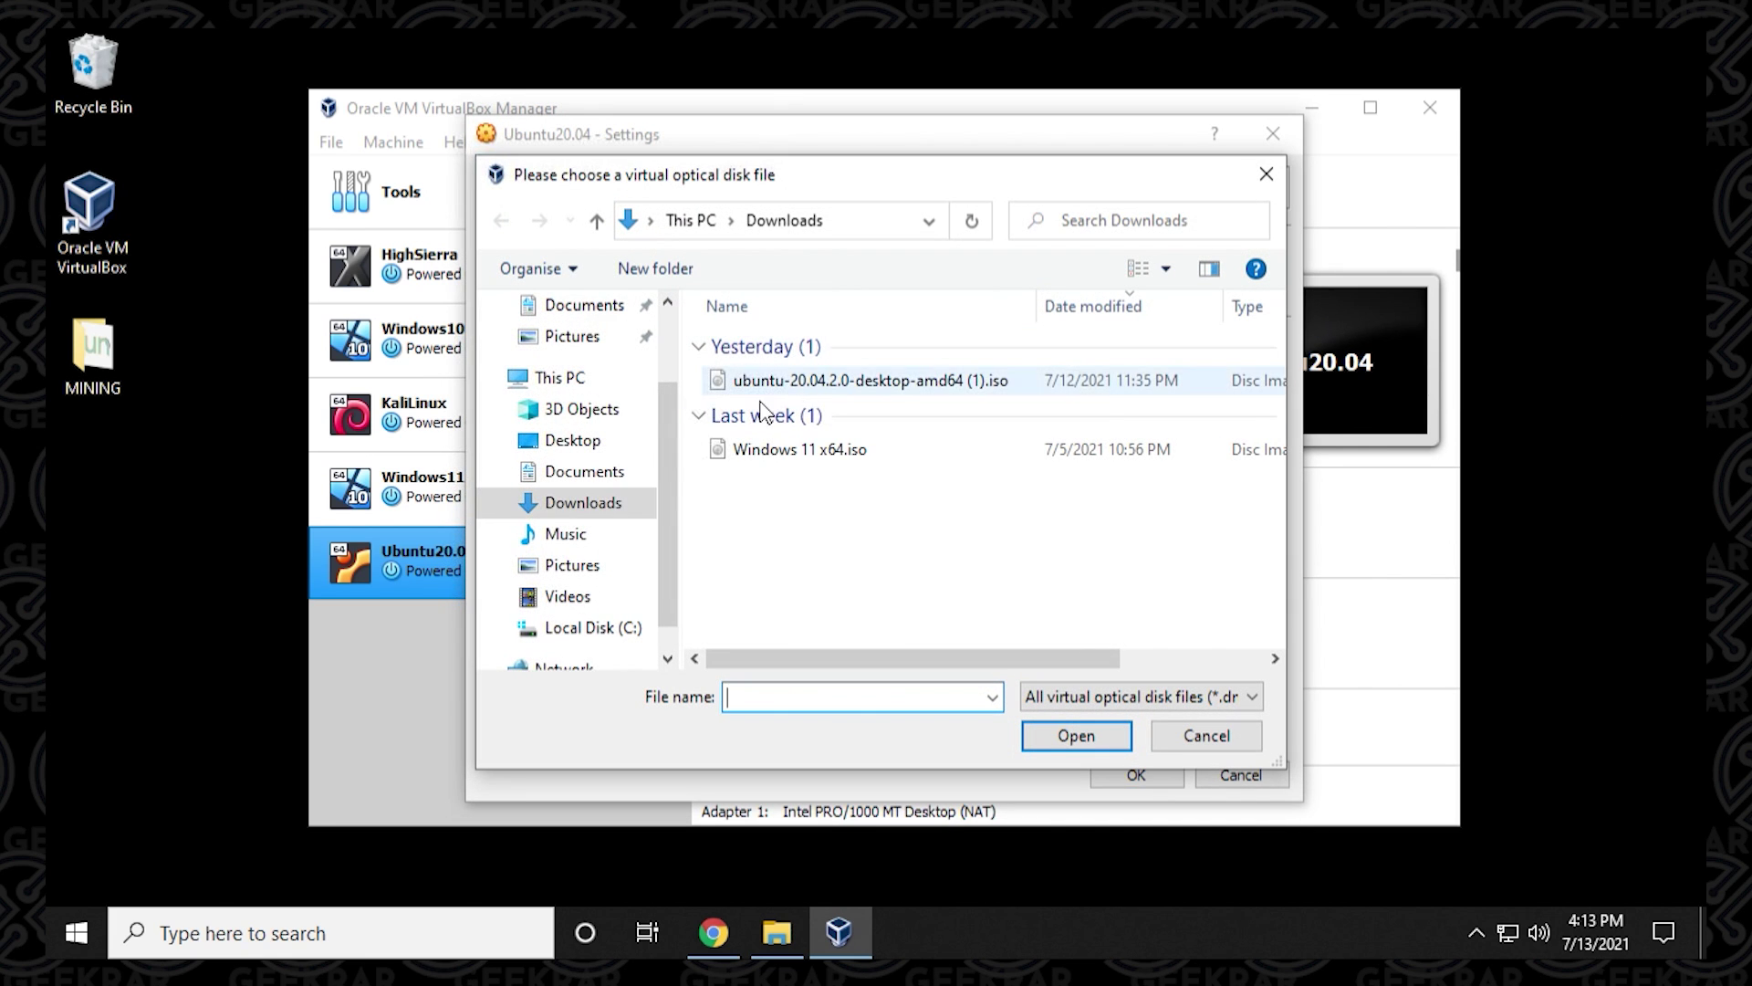
pyautogui.click(593, 517)
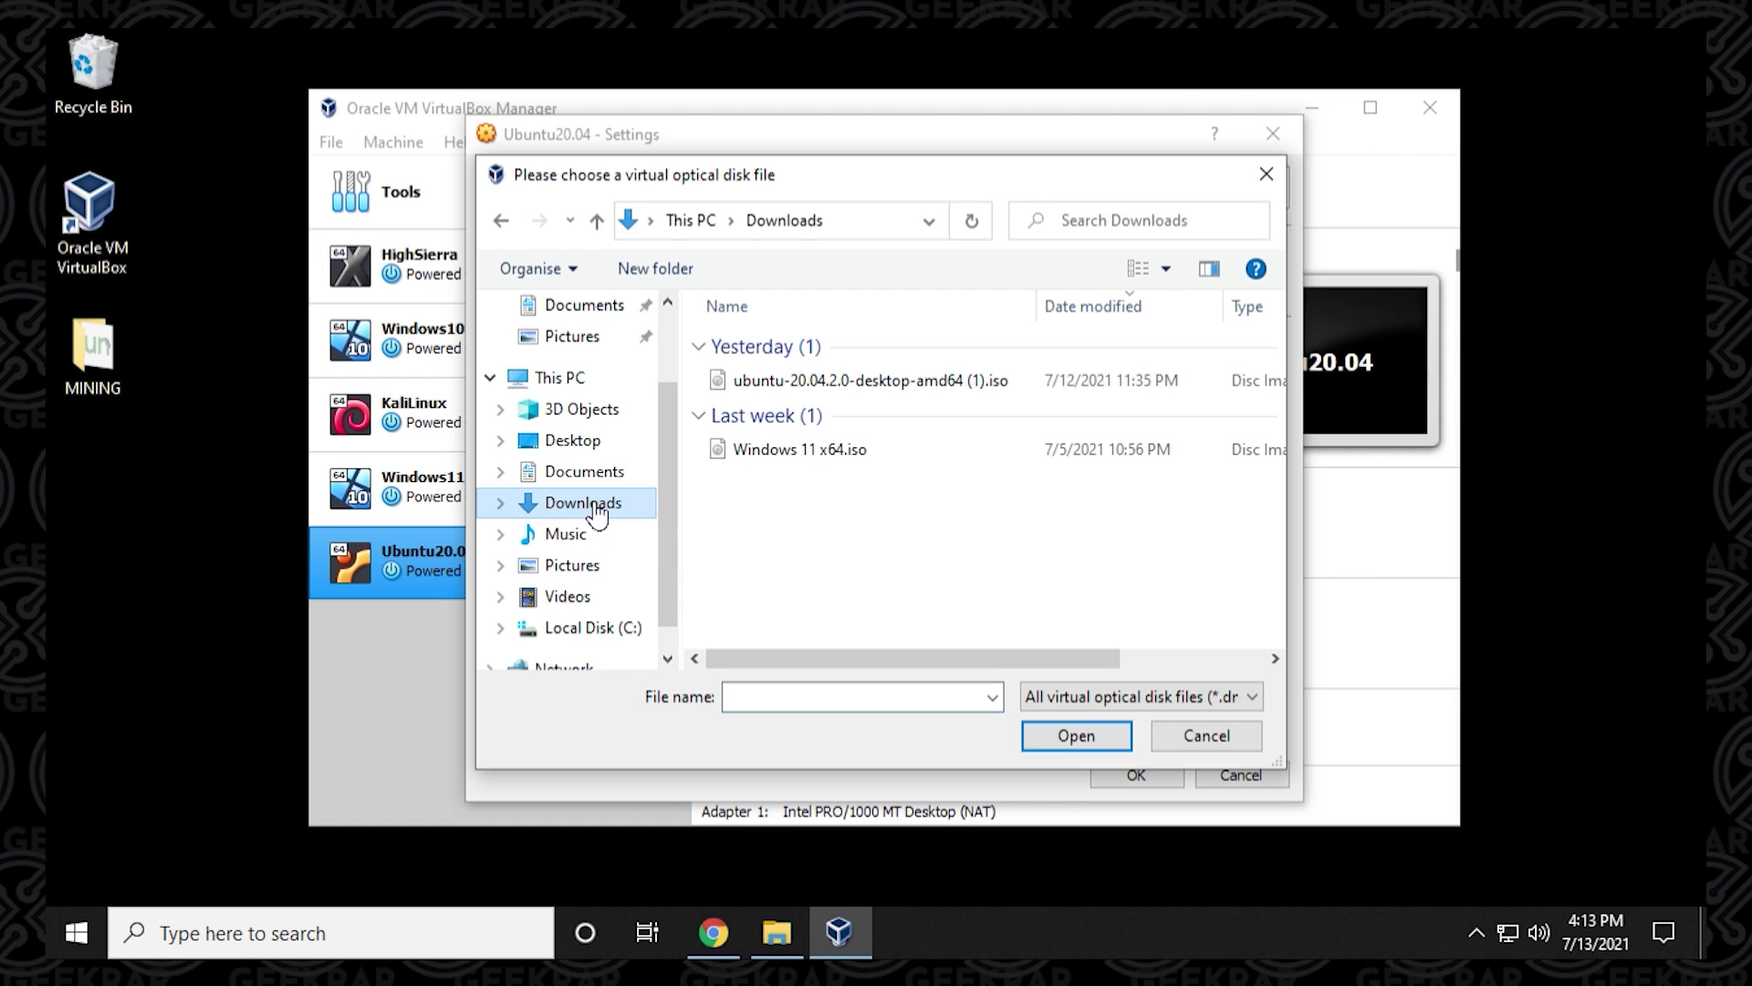
pyautogui.click(807, 392)
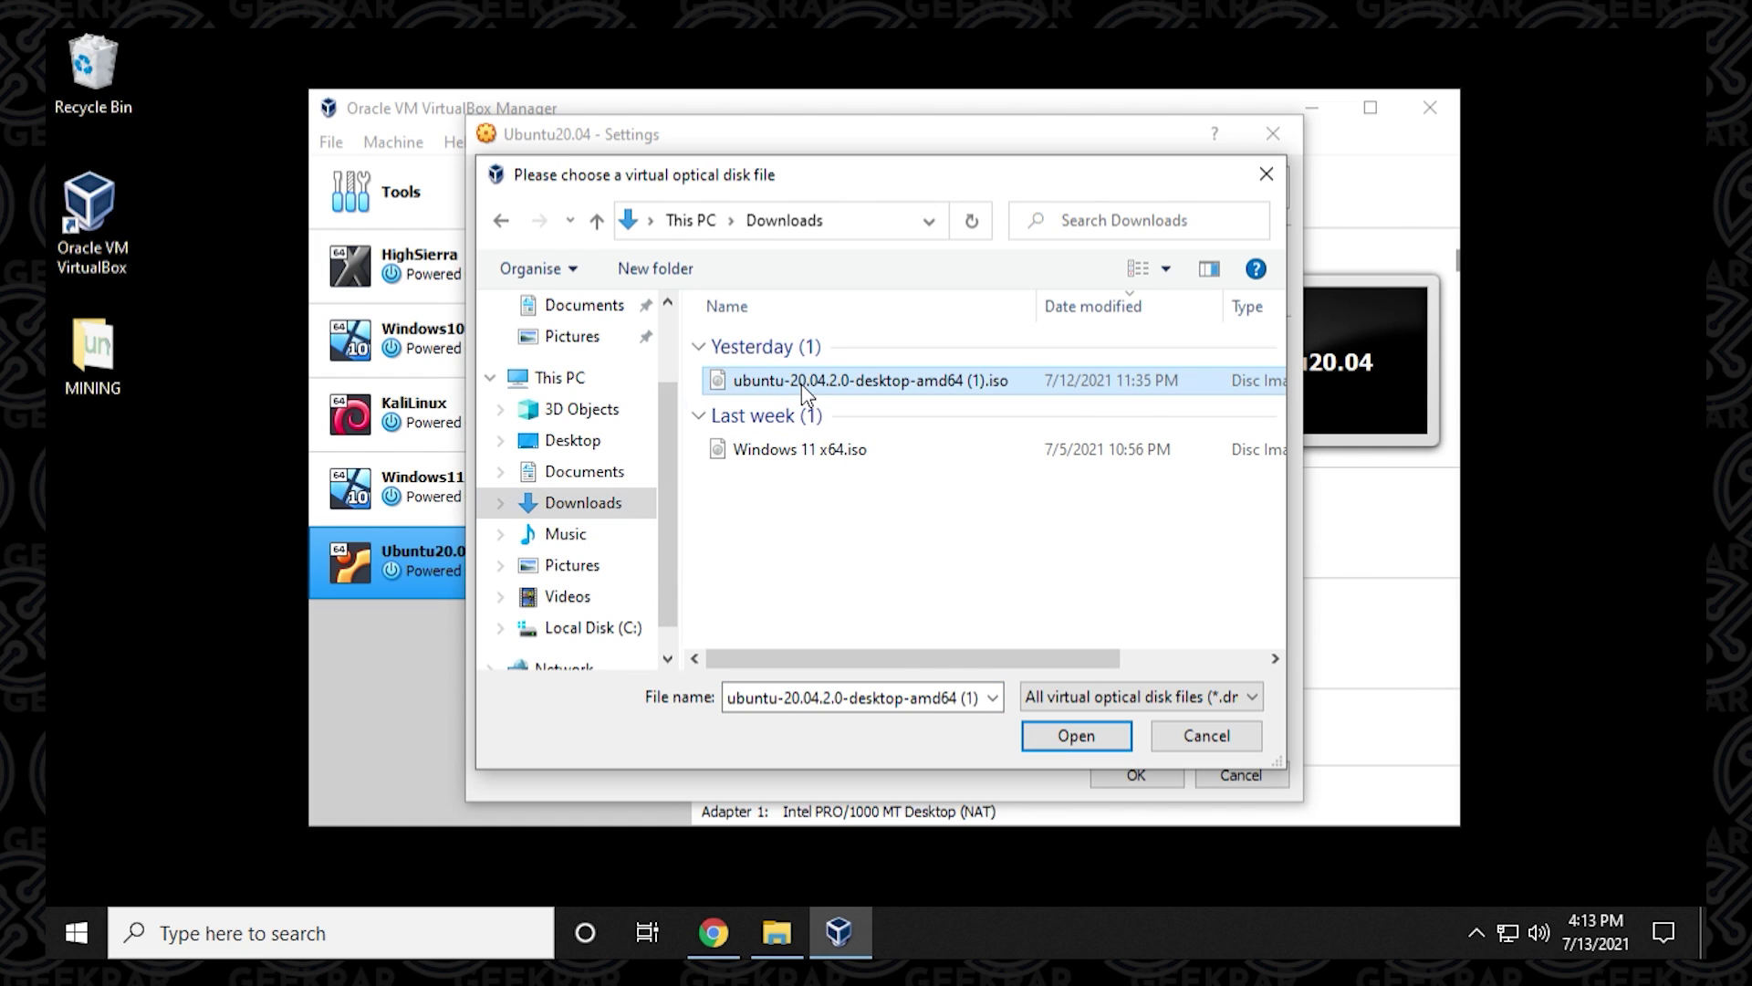
pyautogui.click(1056, 738)
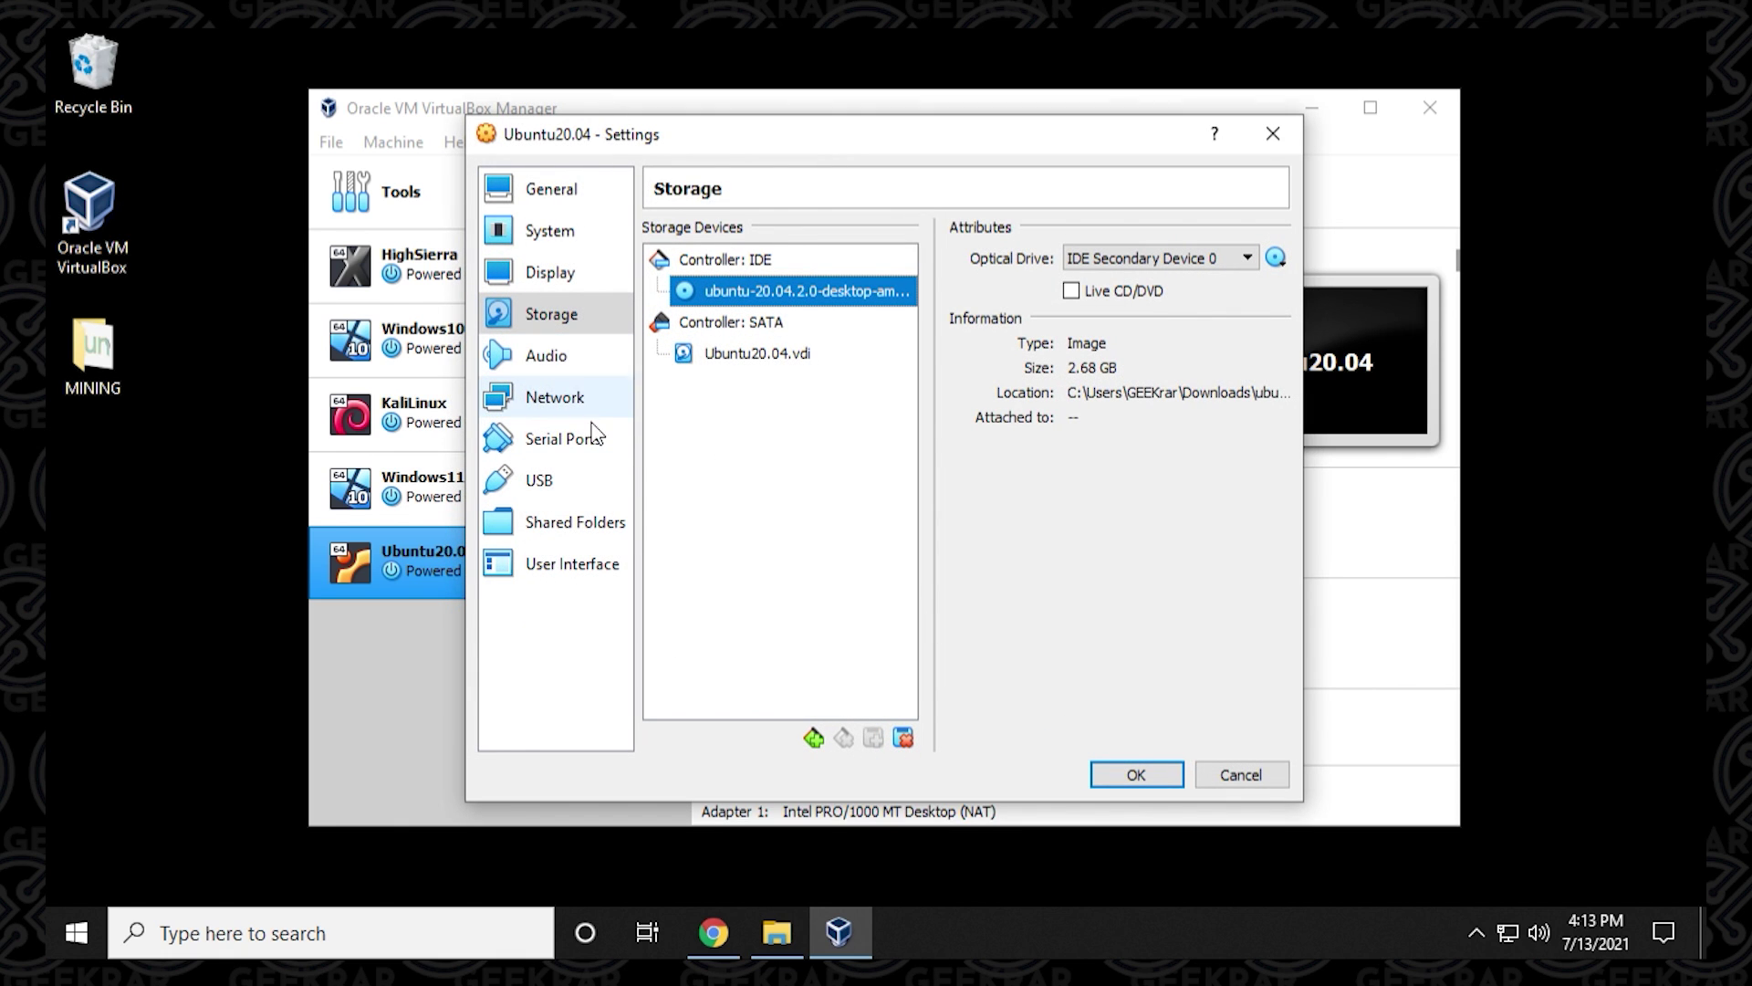
# Review the Audio, Network, Serial Ports, USB, Shared Folders and User Interface settings pages.
pyautogui.click(585, 370)
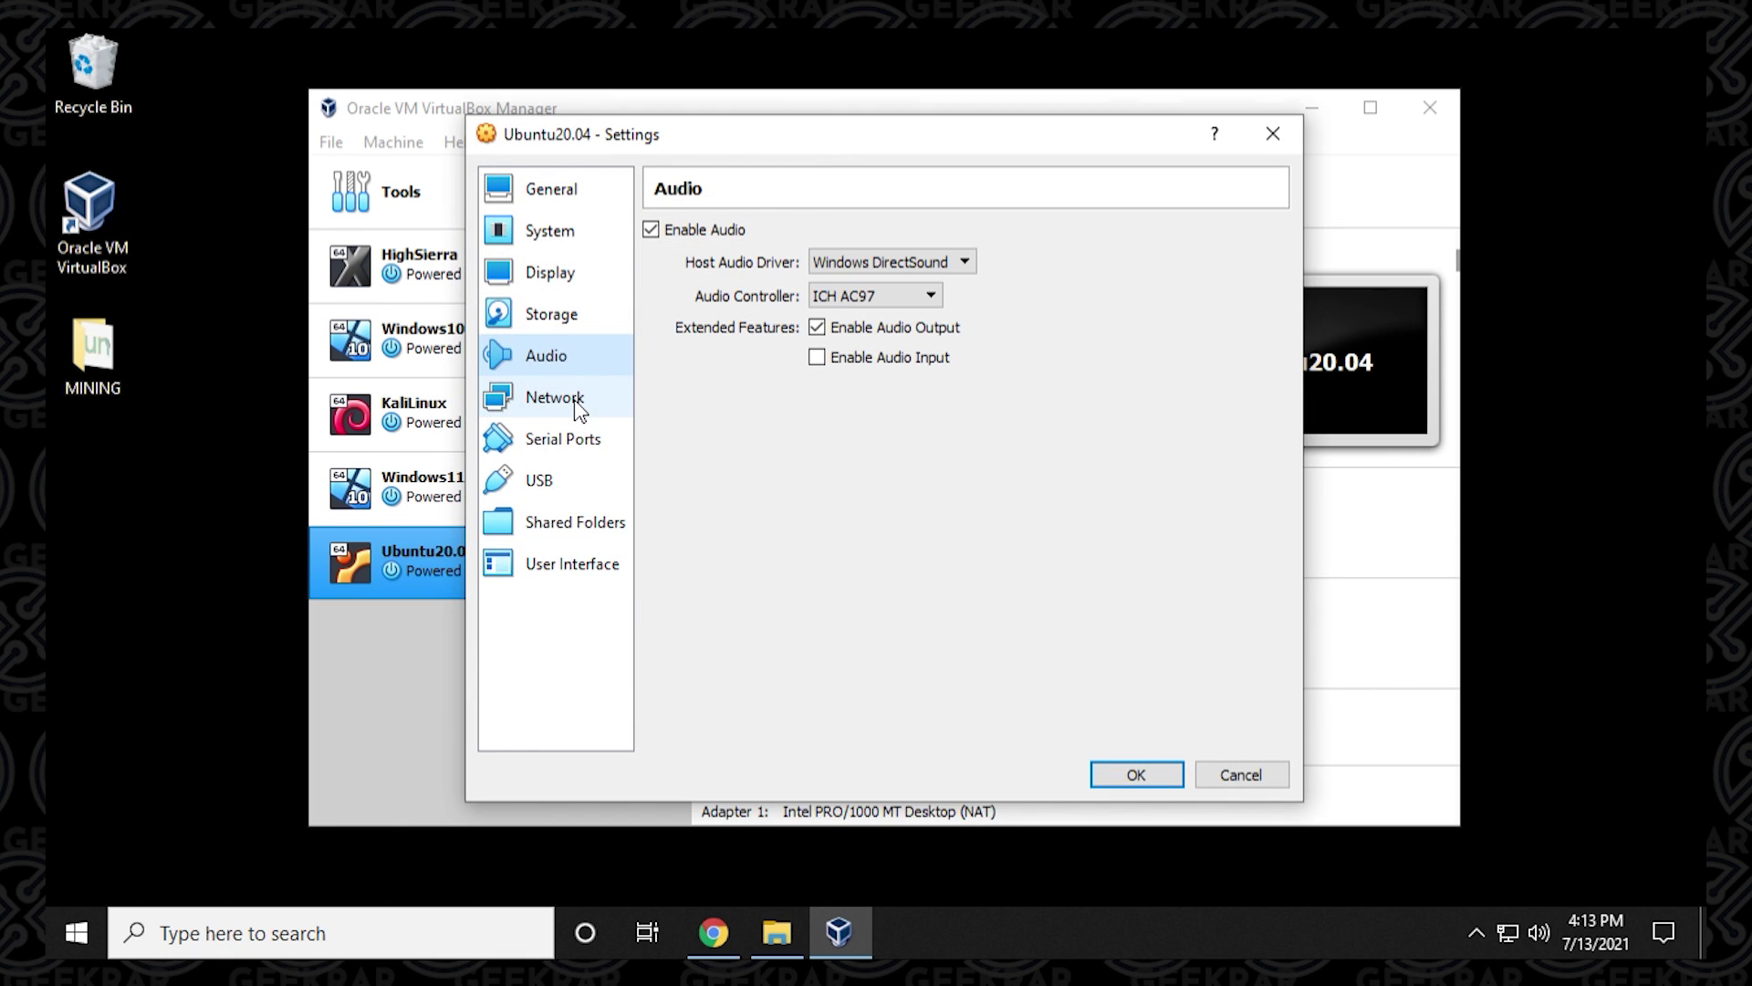
pyautogui.click(577, 402)
pyautogui.click(575, 452)
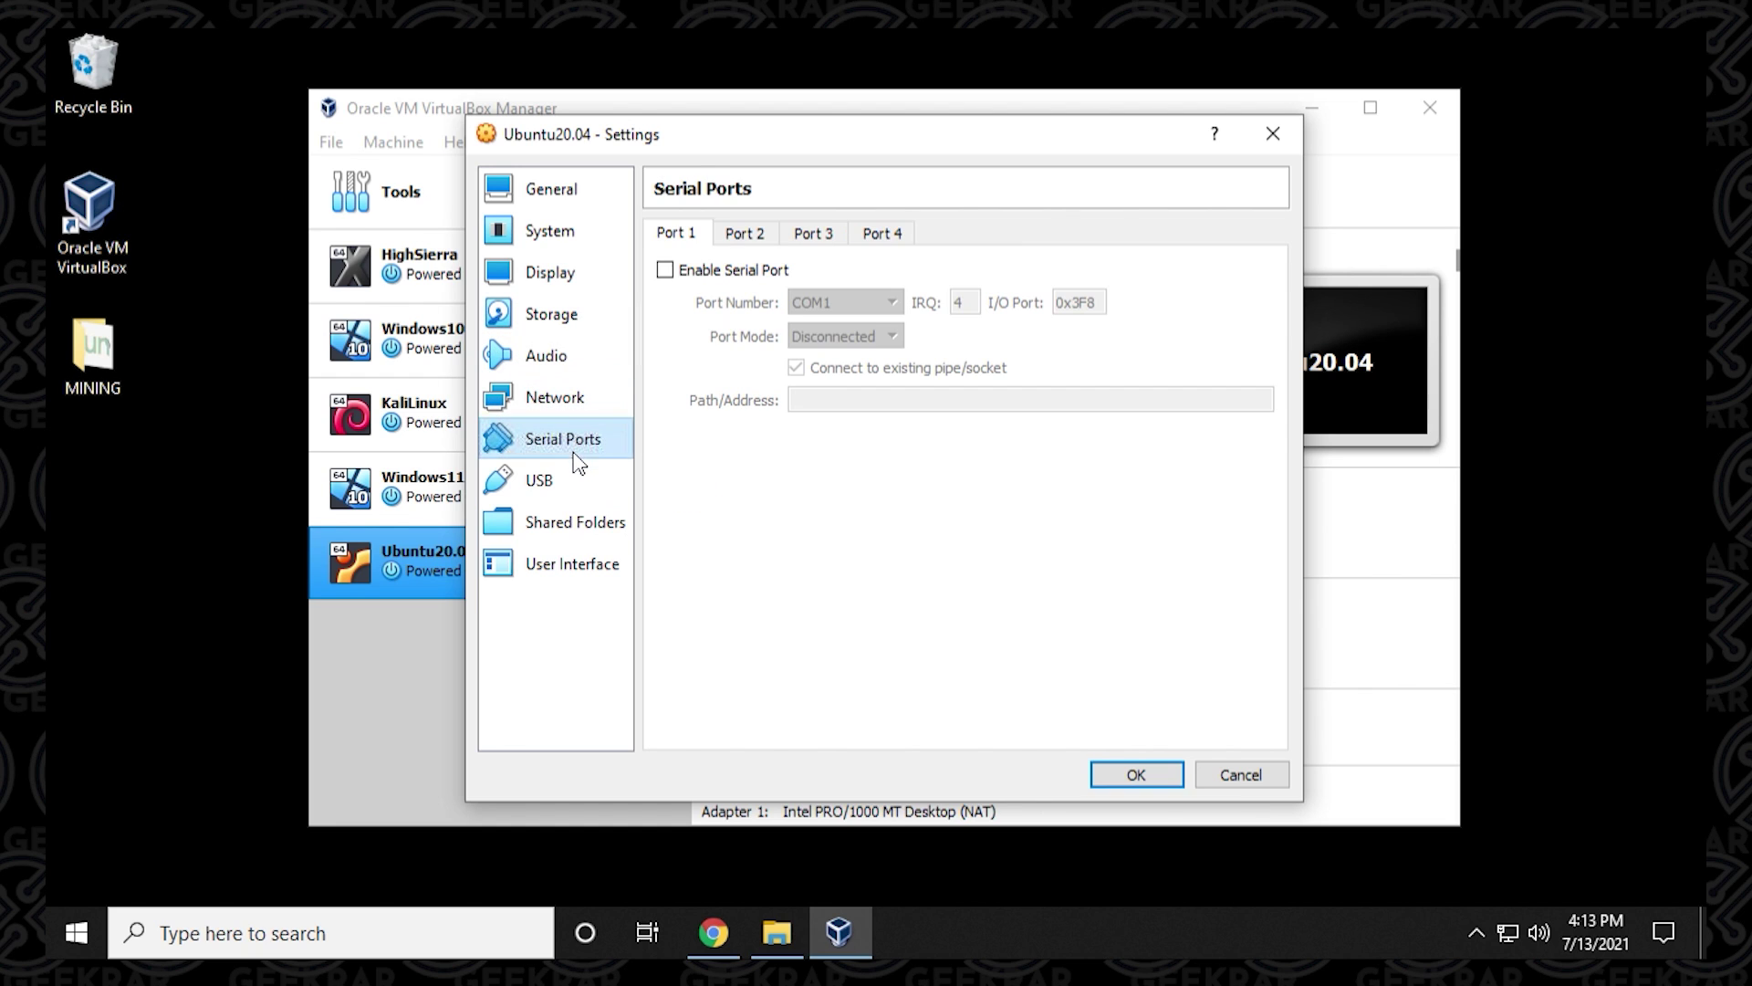
pyautogui.click(580, 497)
pyautogui.click(585, 537)
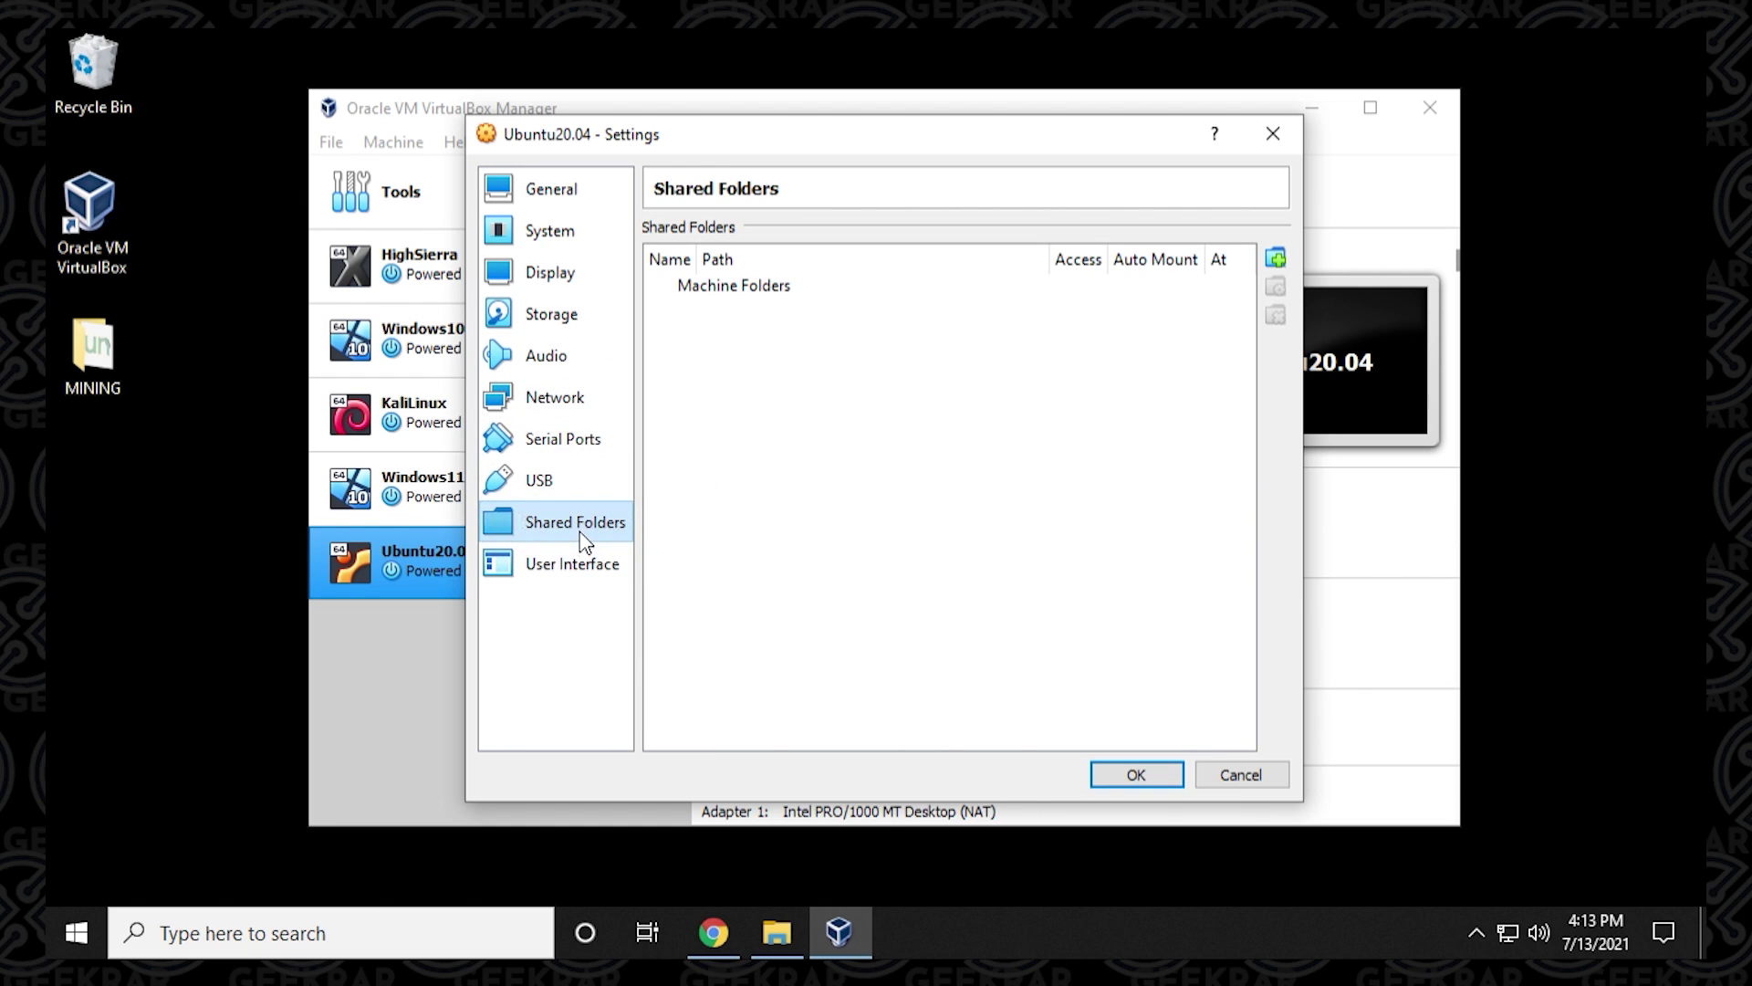
pyautogui.click(587, 565)
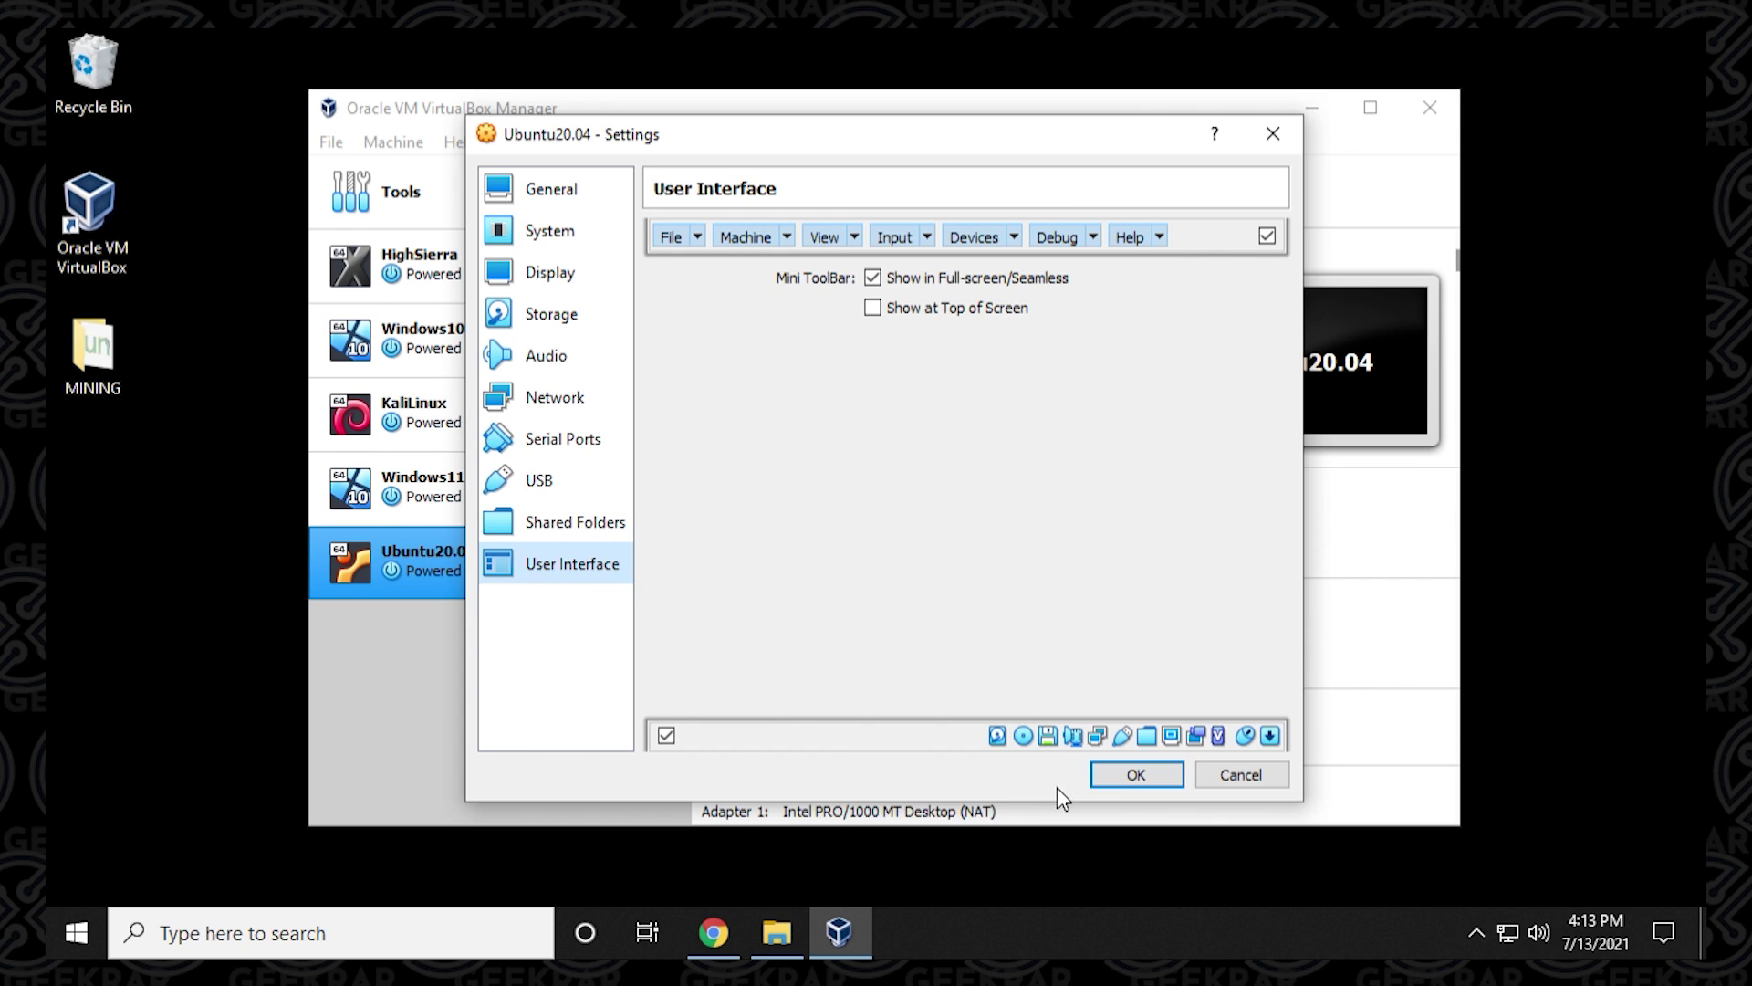
# Save the settings, start Ubuntu20.04 and pick ubuntu-20.04.2.0-desktop-amd64 (1).iso as start-up disk.
pyautogui.click(1136, 775)
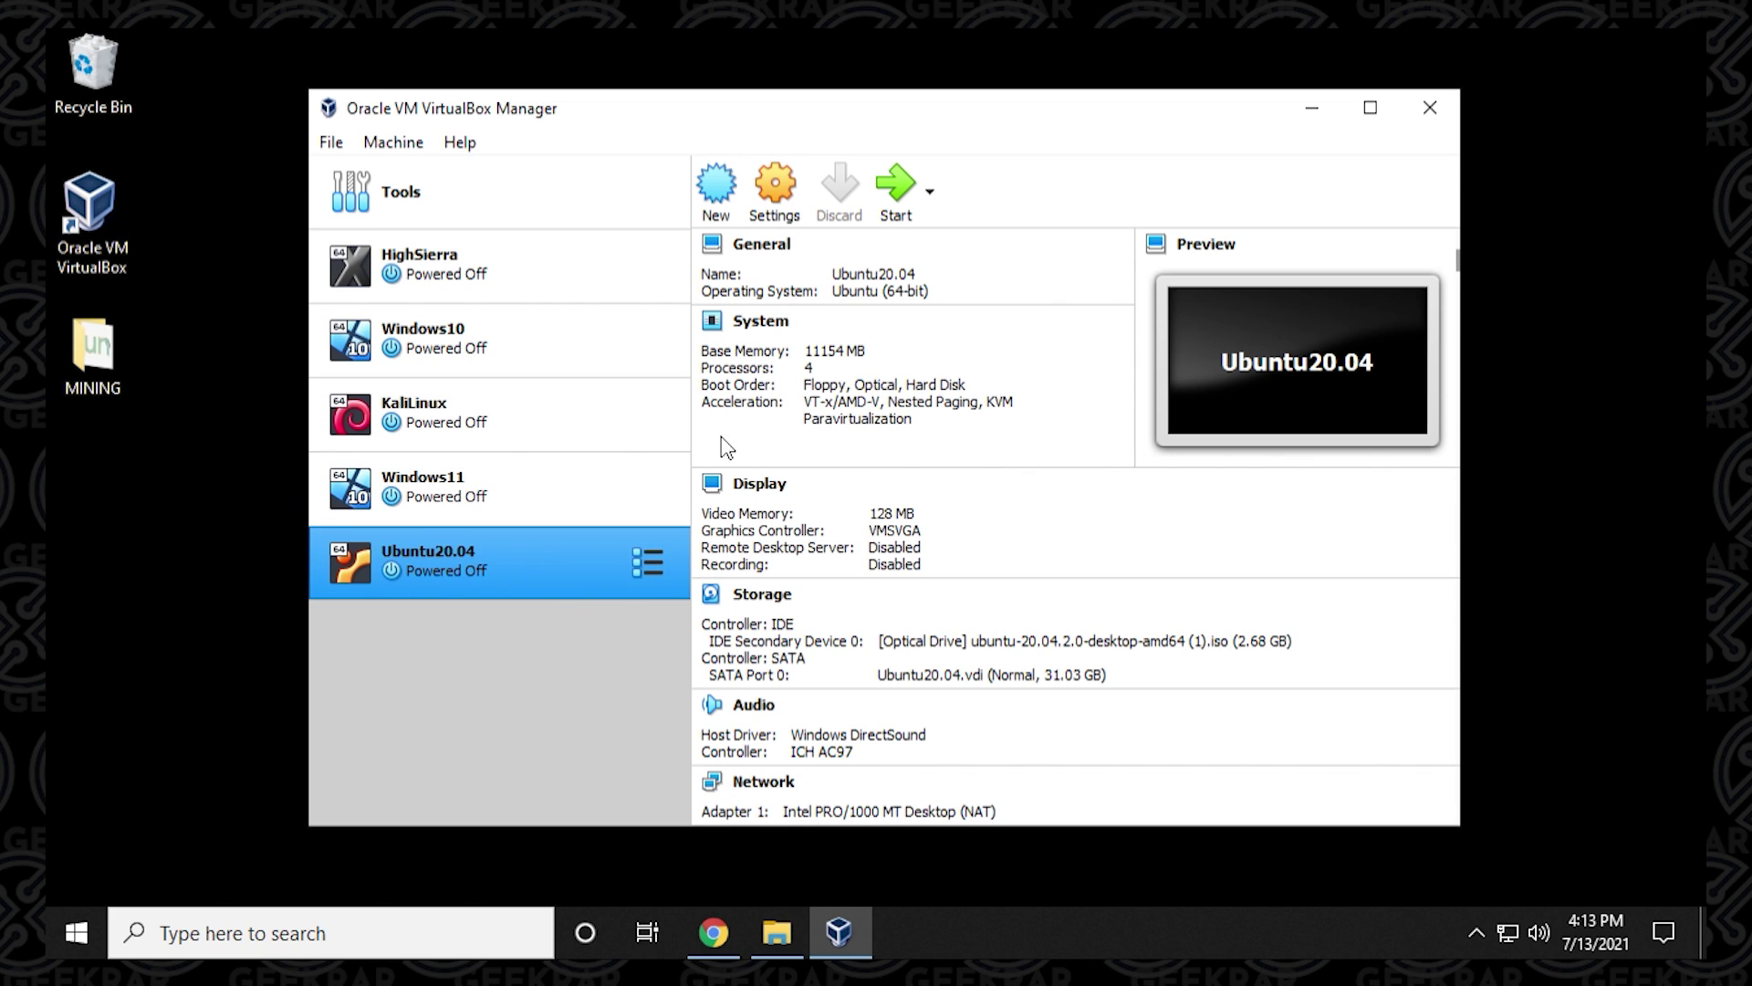
pyautogui.click(893, 190)
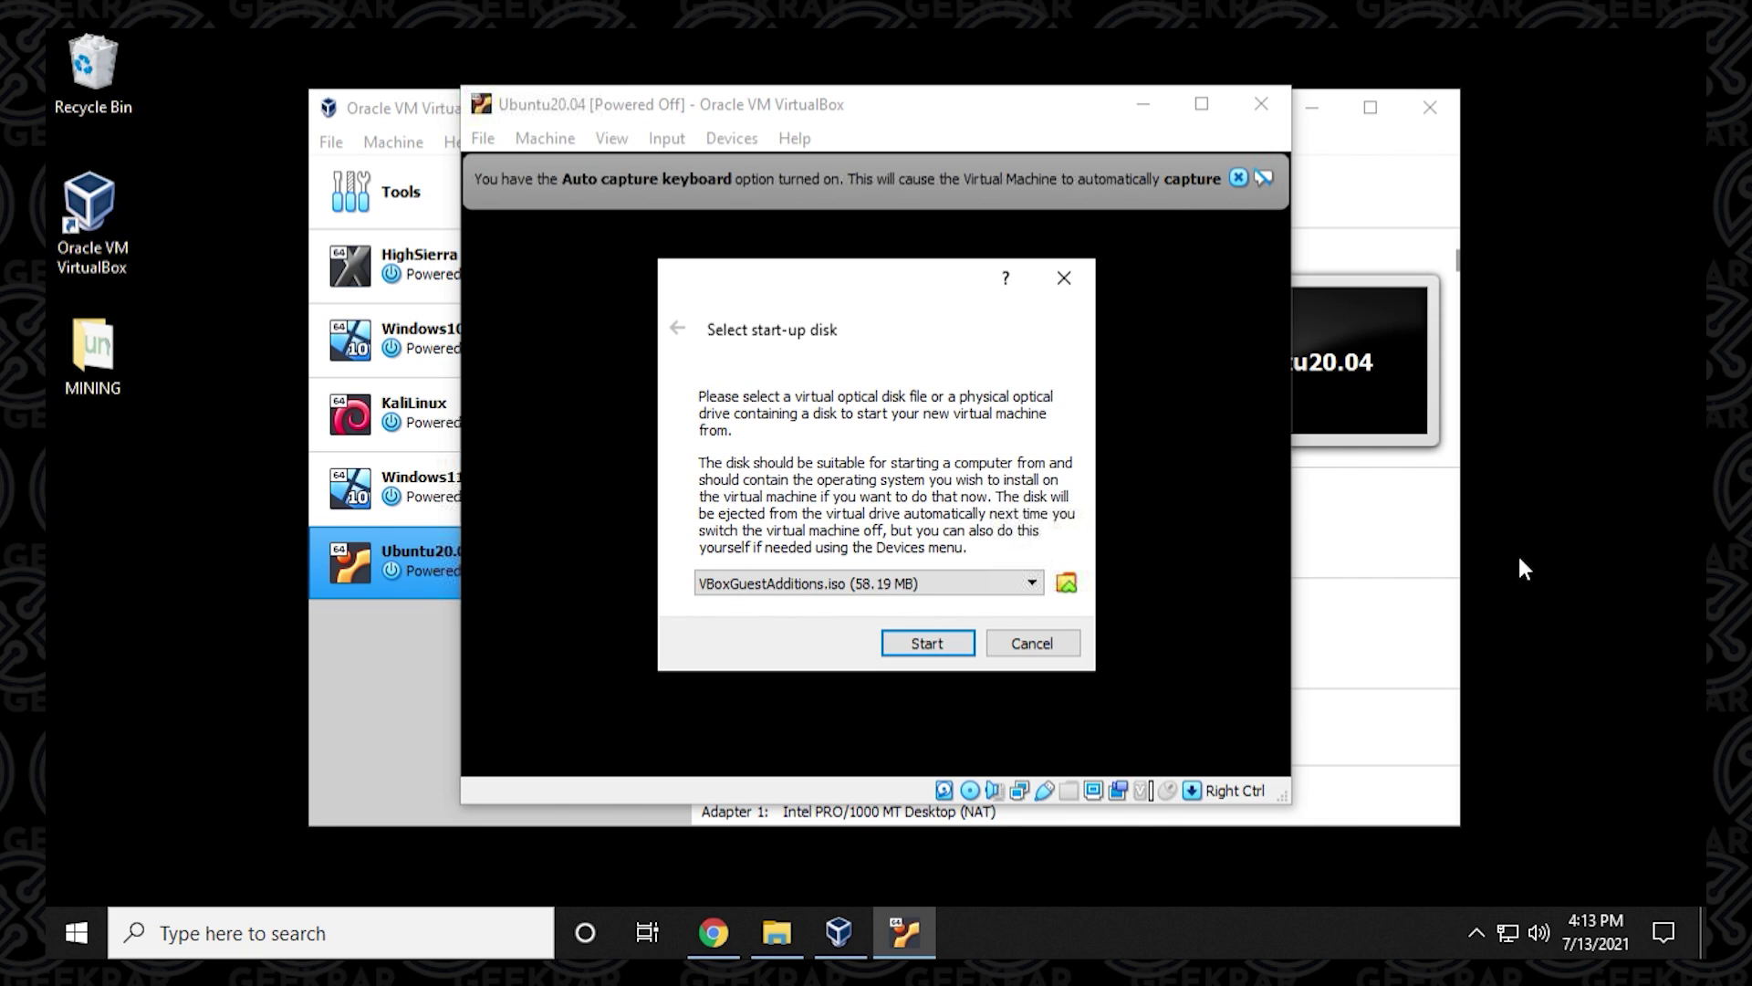
pyautogui.click(985, 584)
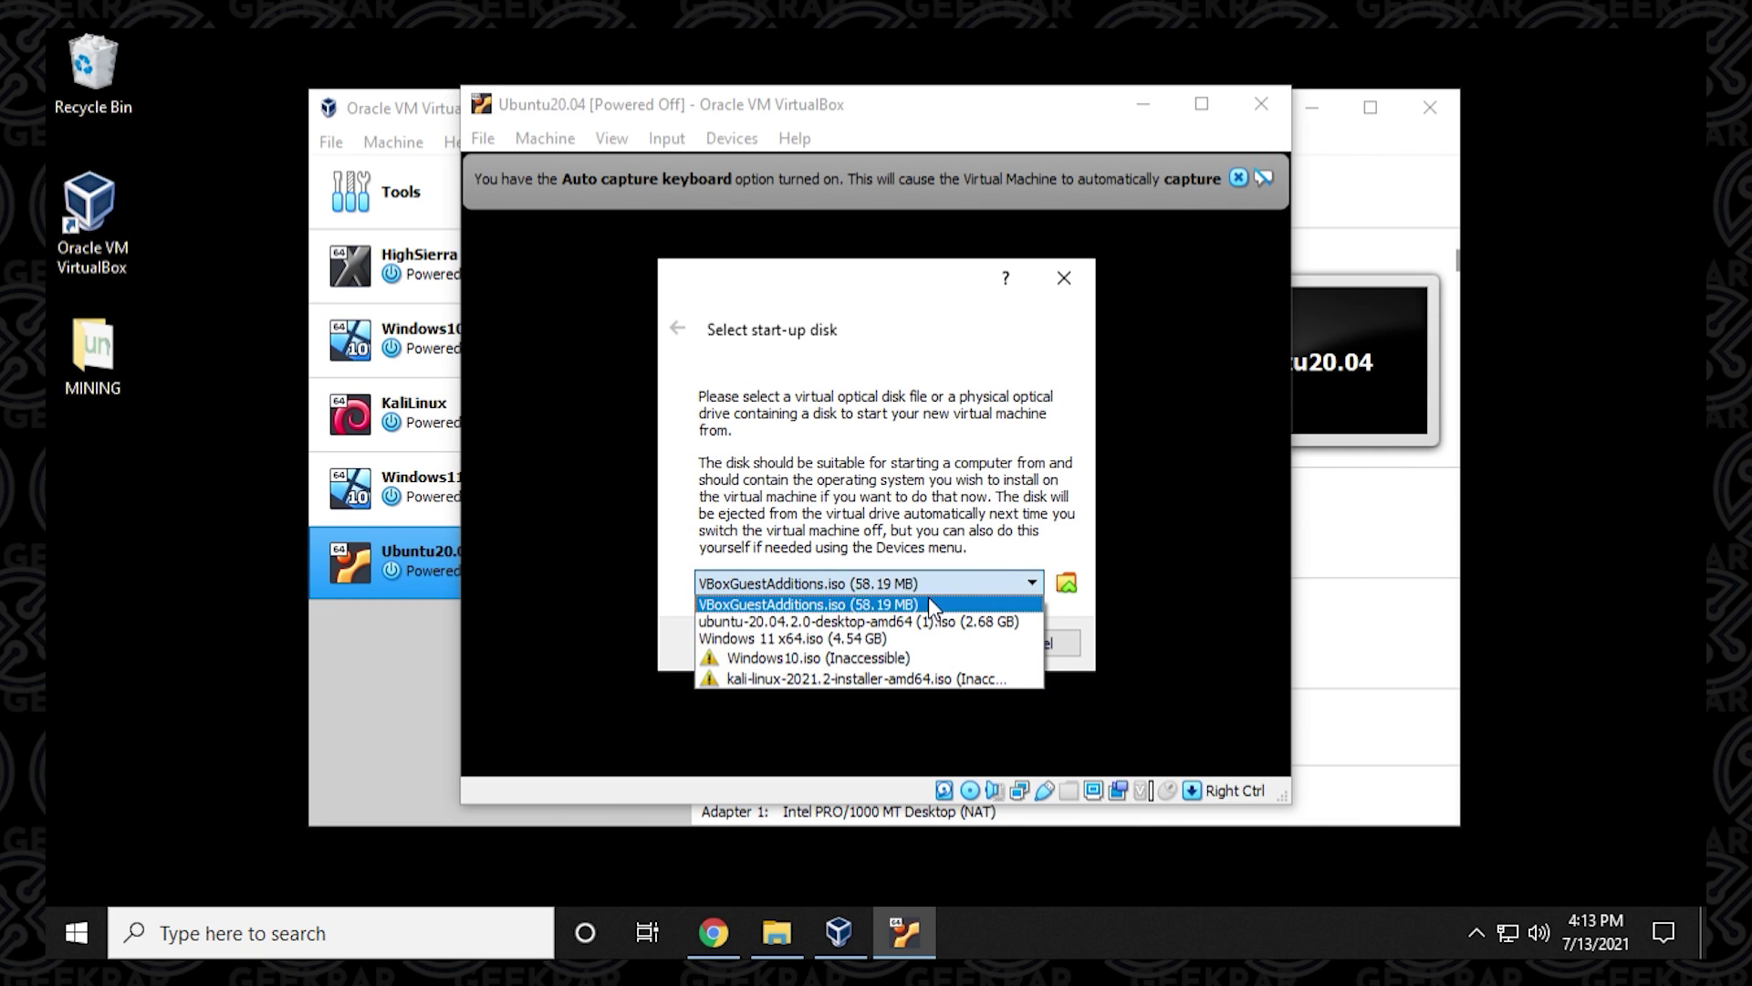
pyautogui.click(818, 624)
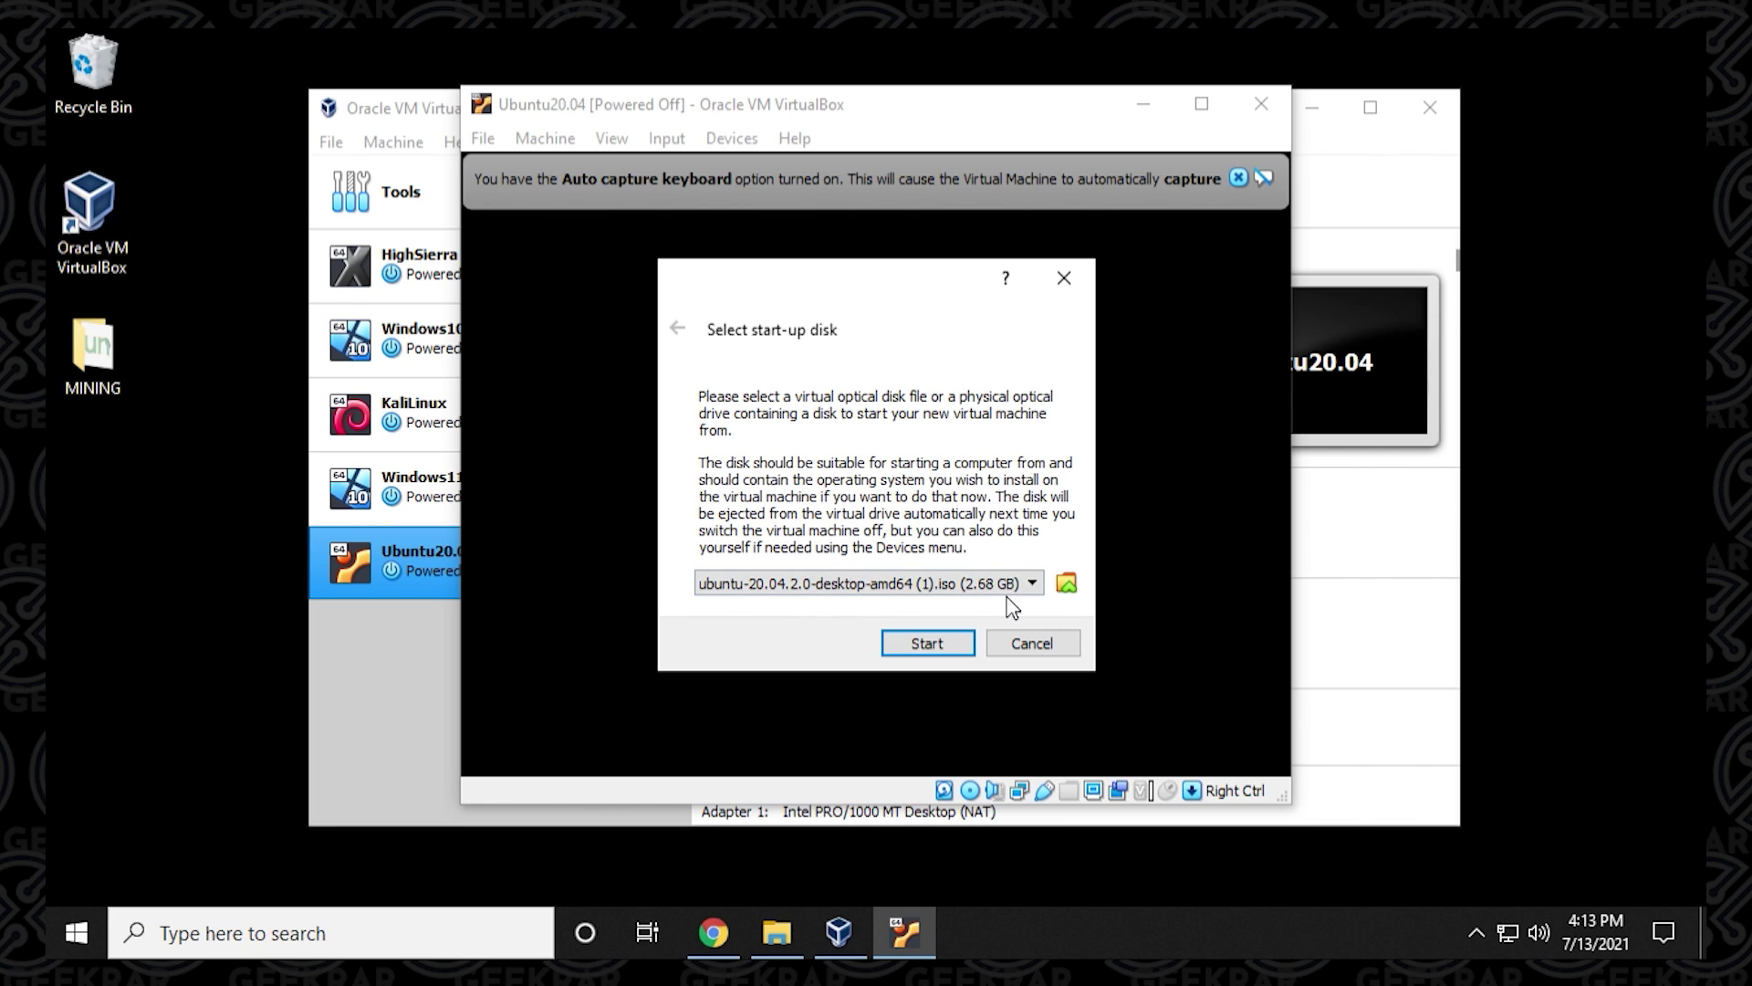
# Boot the VM from the ISO and choose Install Ubuntu in English with the English (US) keyboard.
pyautogui.click(927, 642)
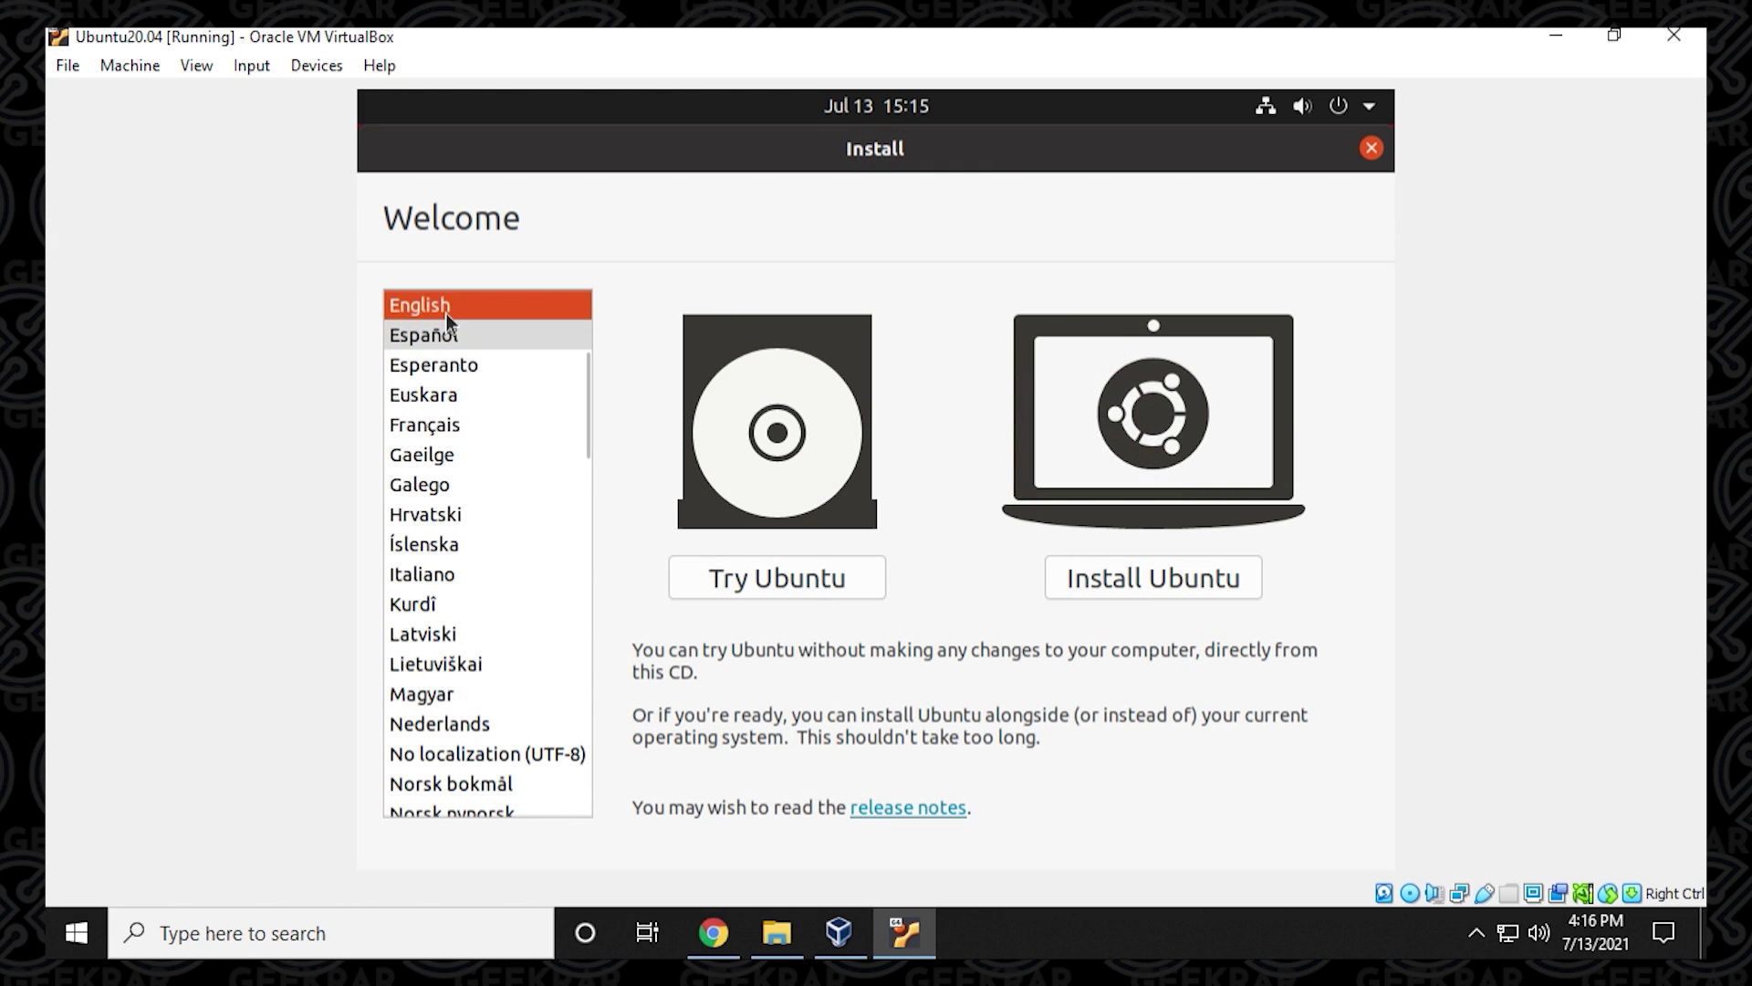
pyautogui.click(1101, 581)
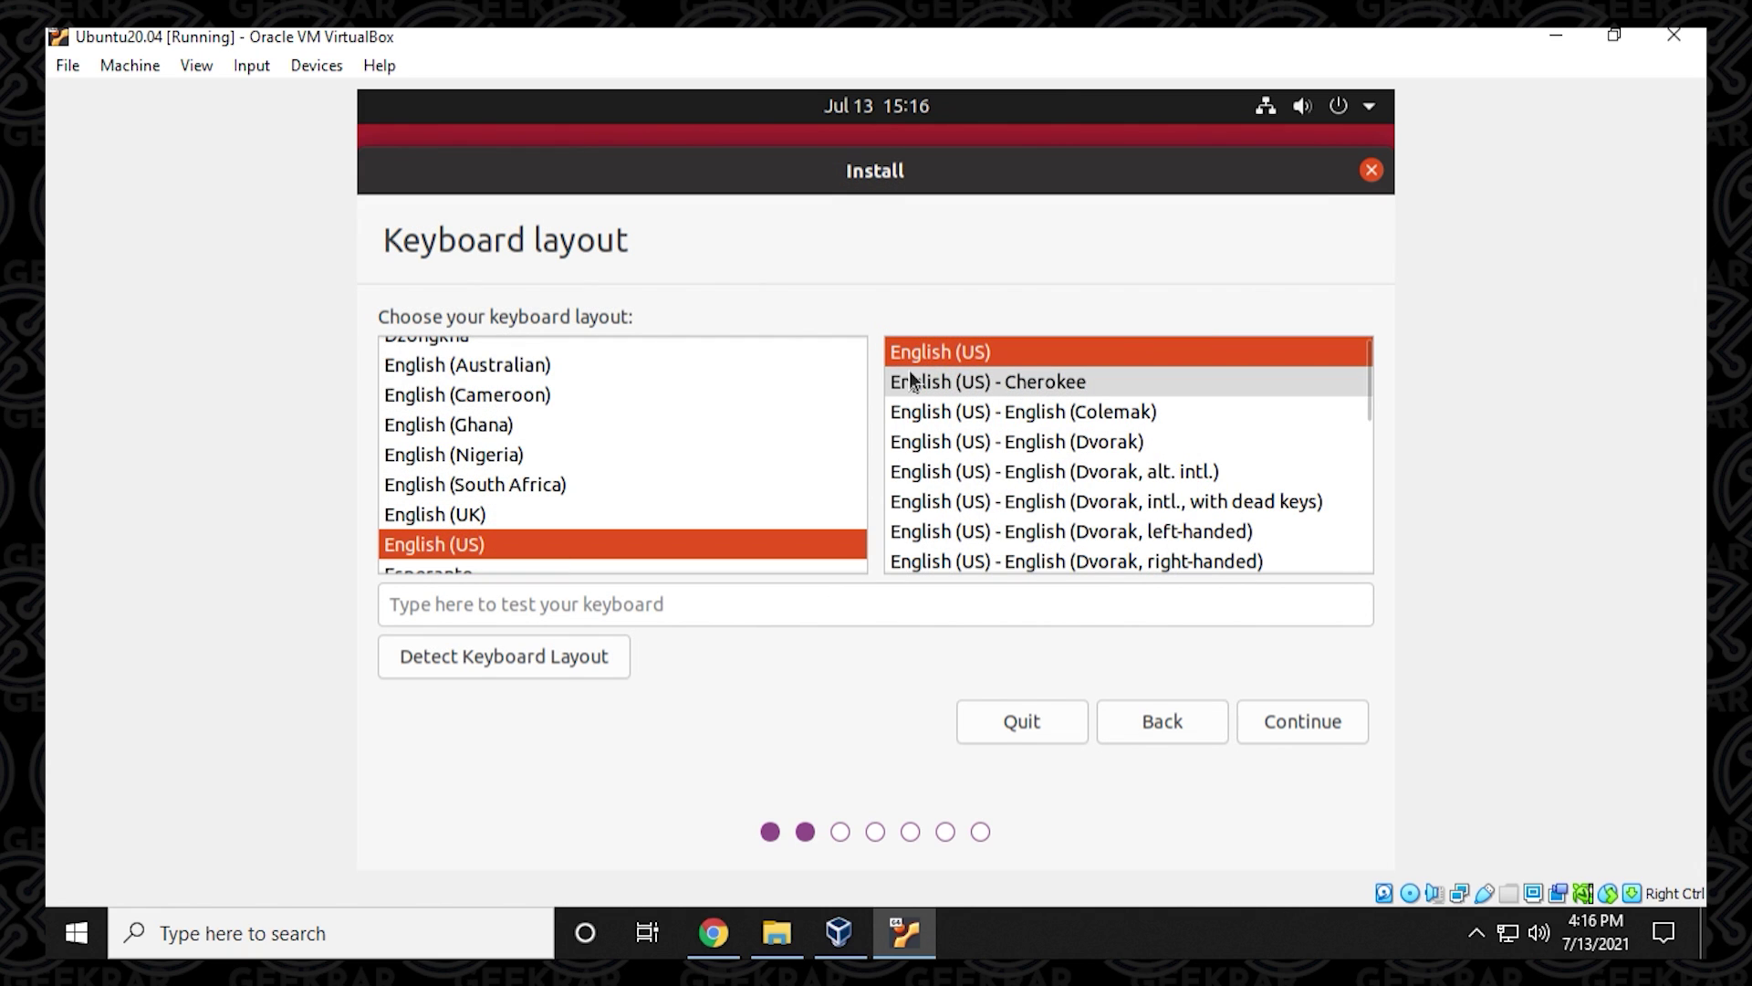
pyautogui.click(1263, 717)
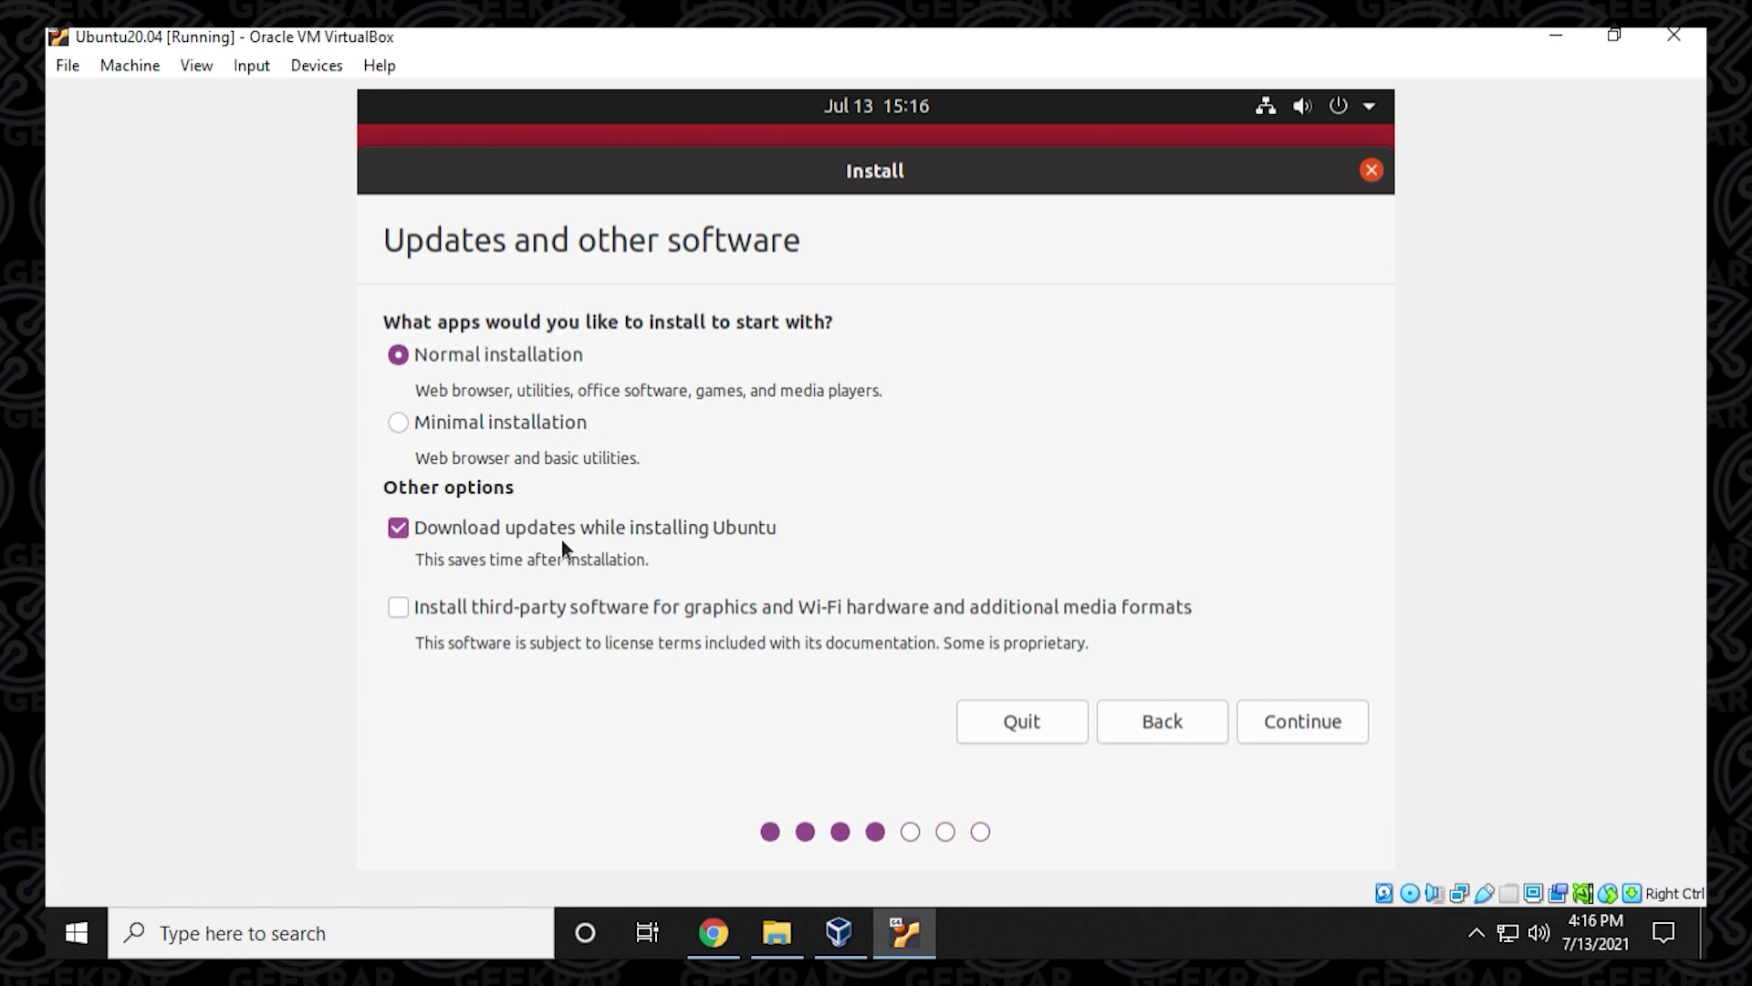
# Include third-party software and erase the virtual disk to begin installation.
pyautogui.click(529, 612)
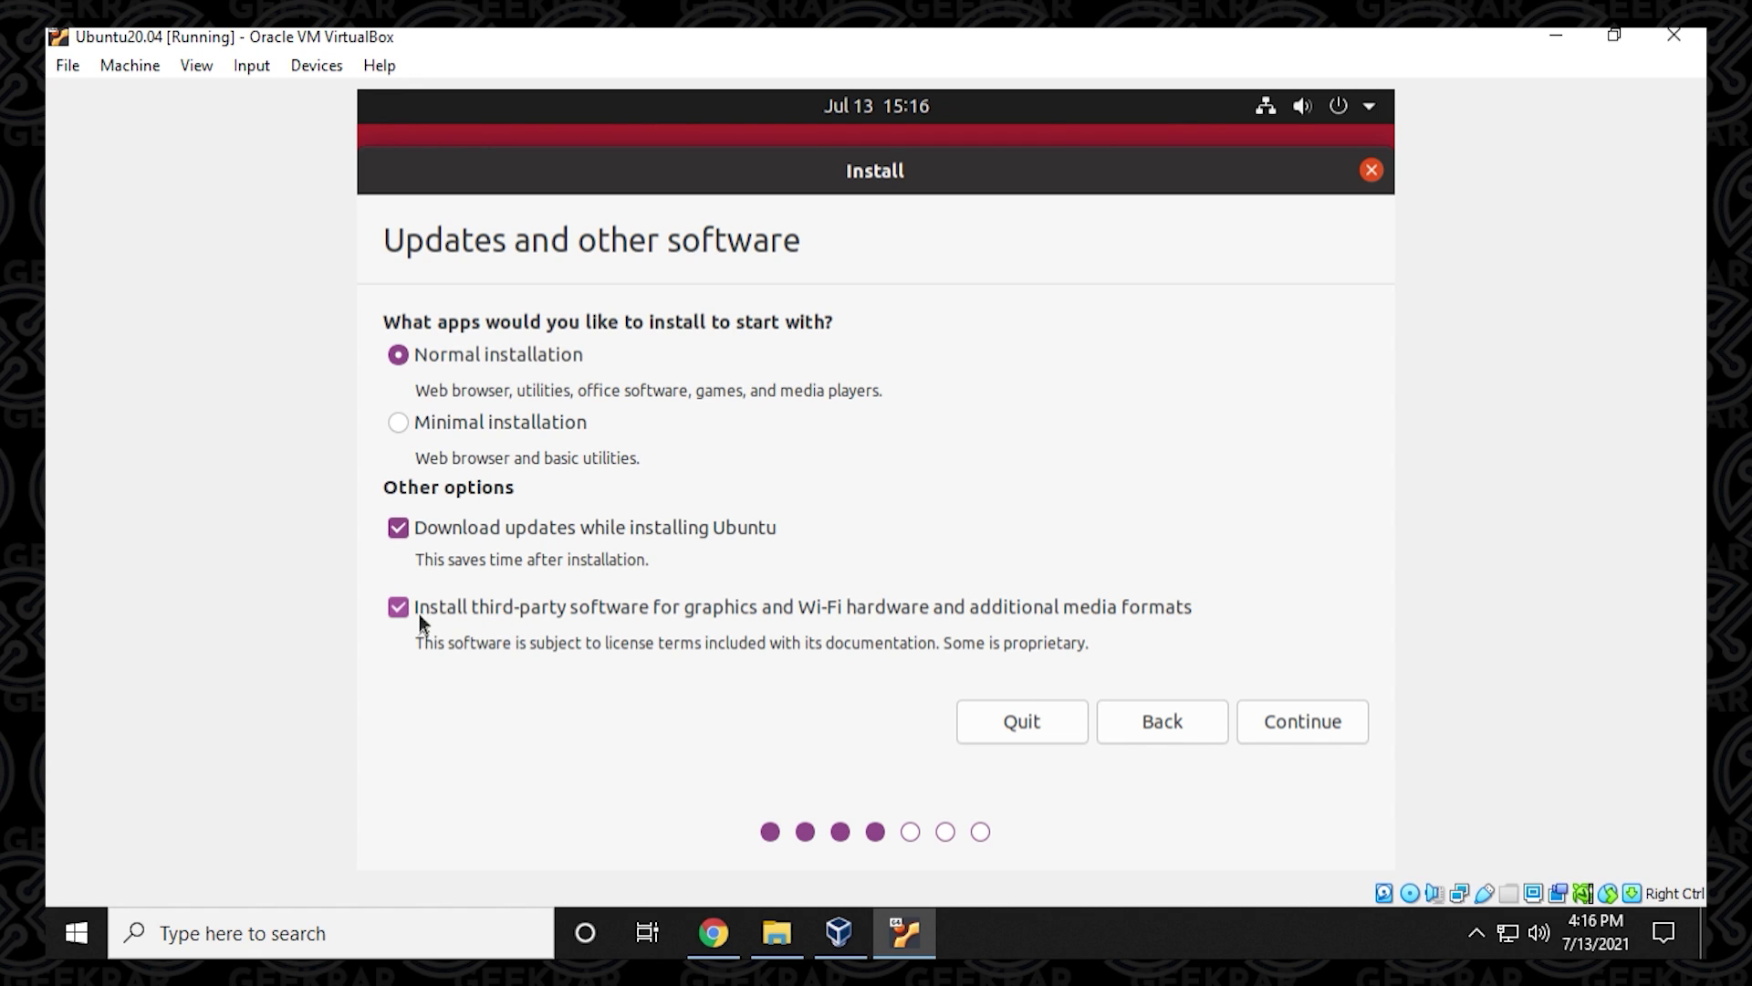
pyautogui.click(1272, 714)
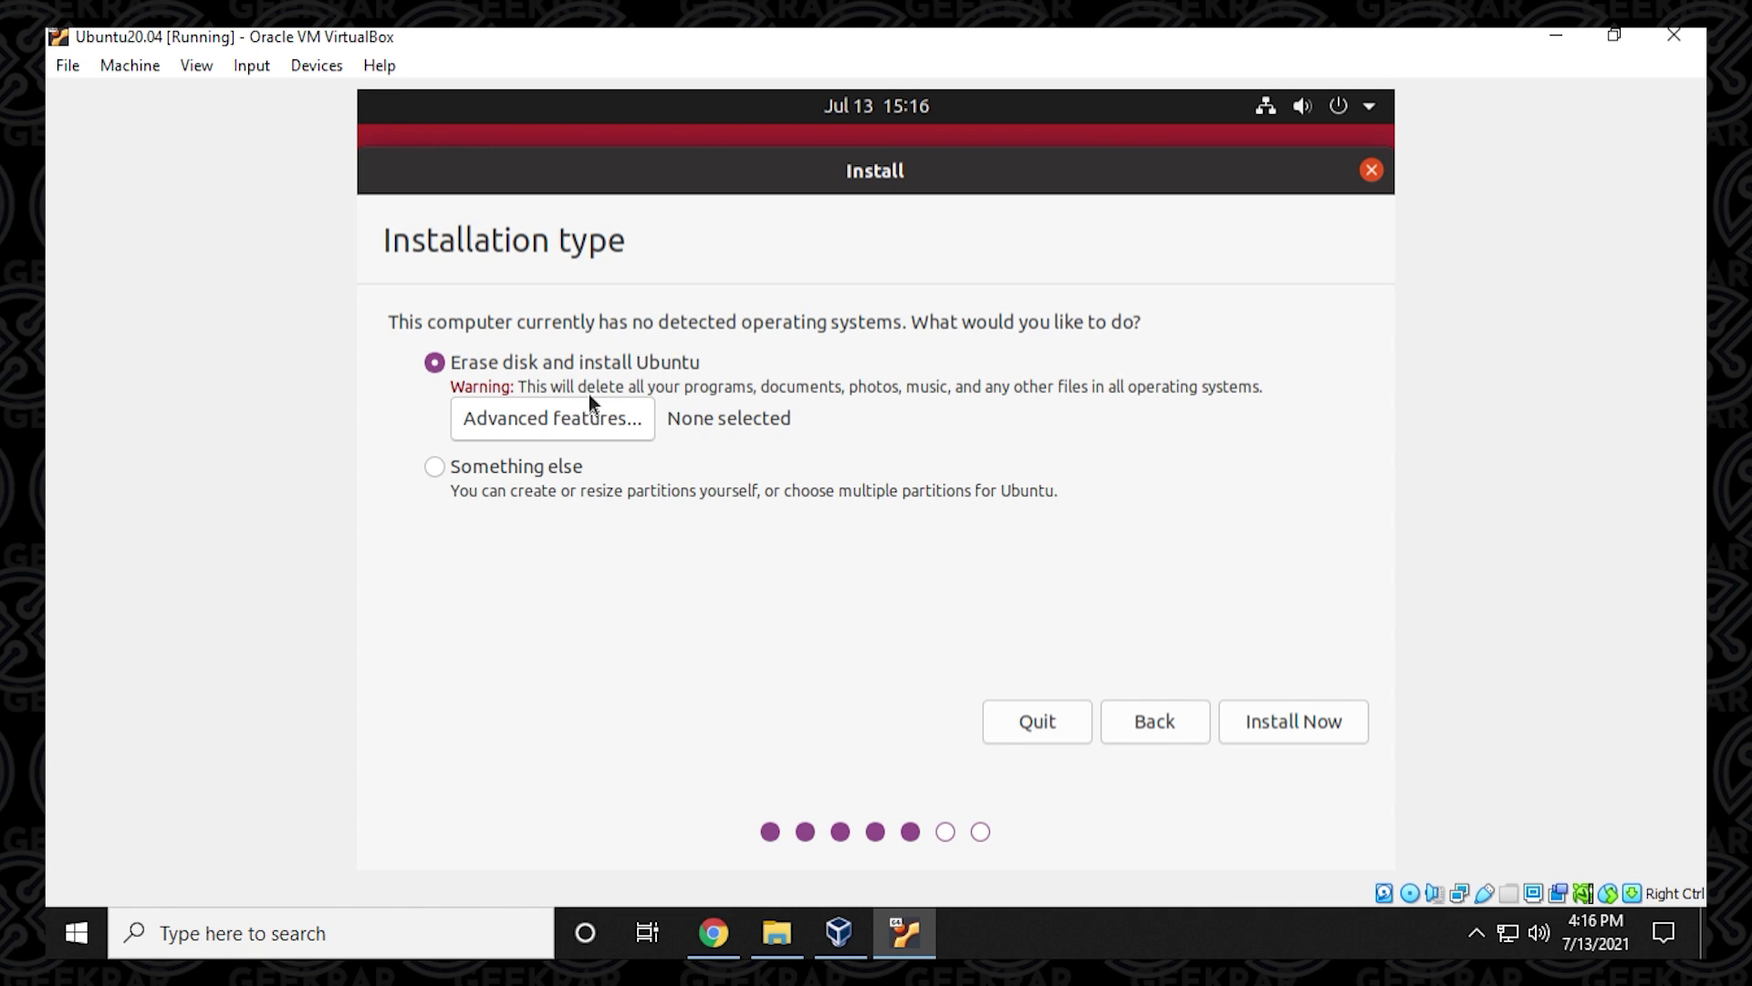
pyautogui.click(1268, 720)
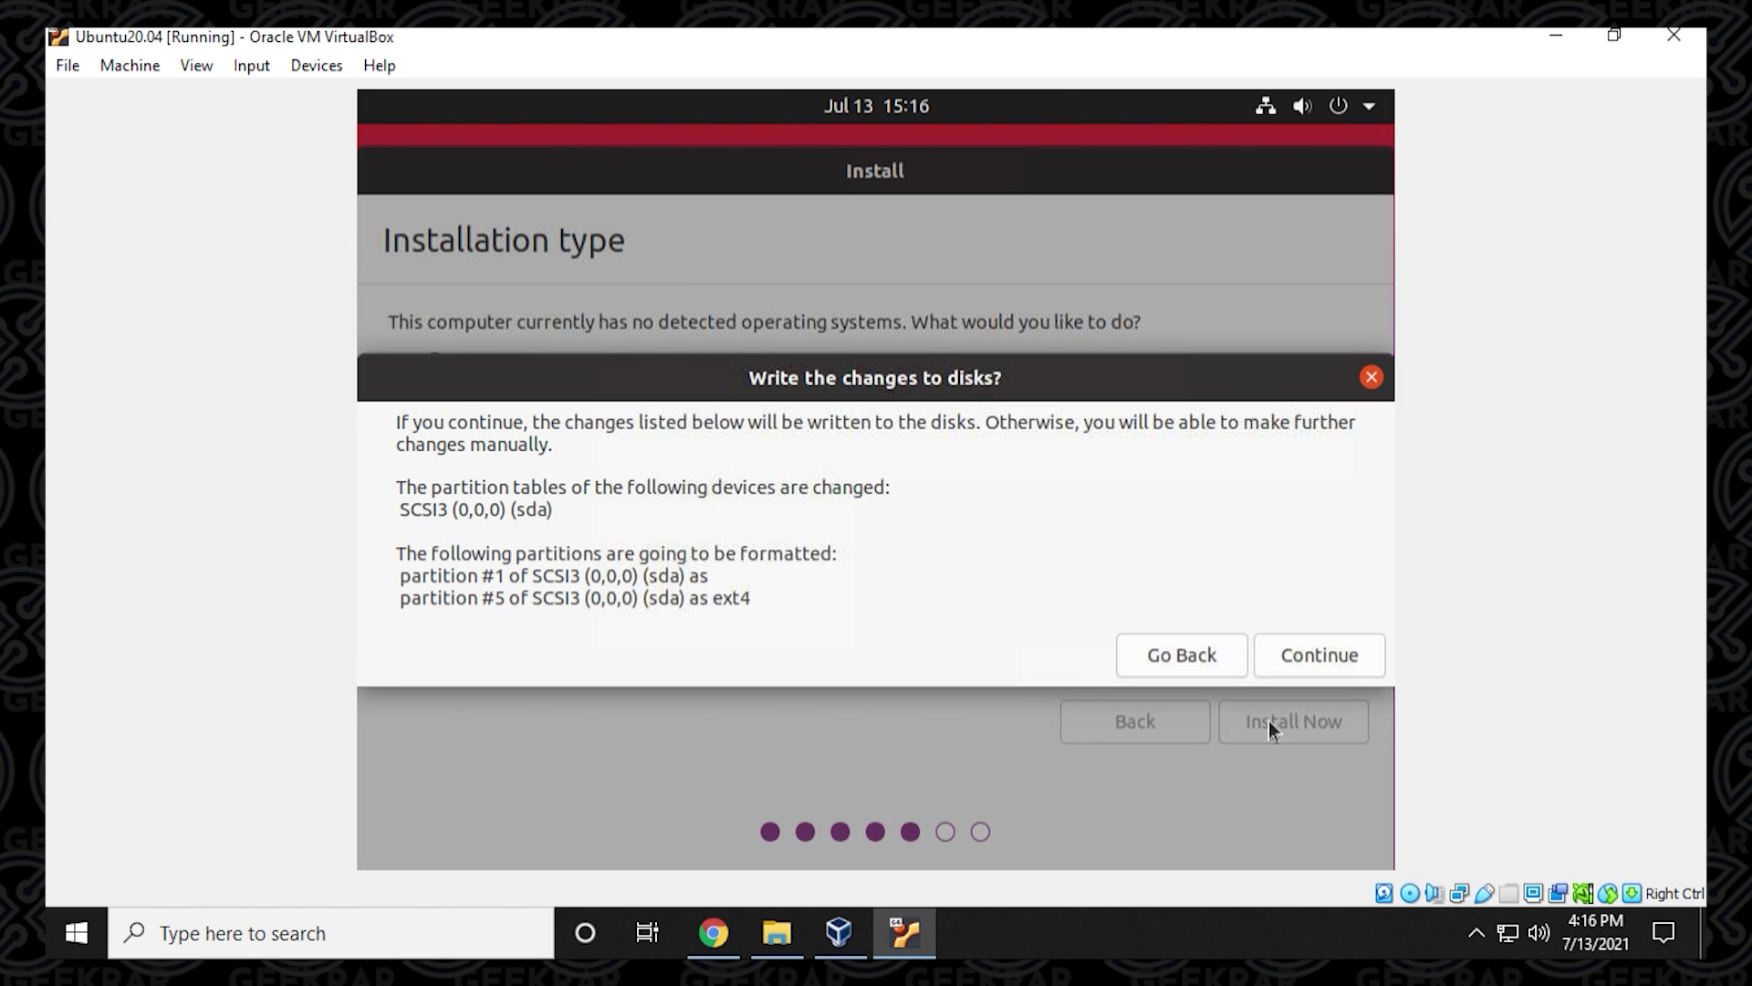
pyautogui.click(1322, 651)
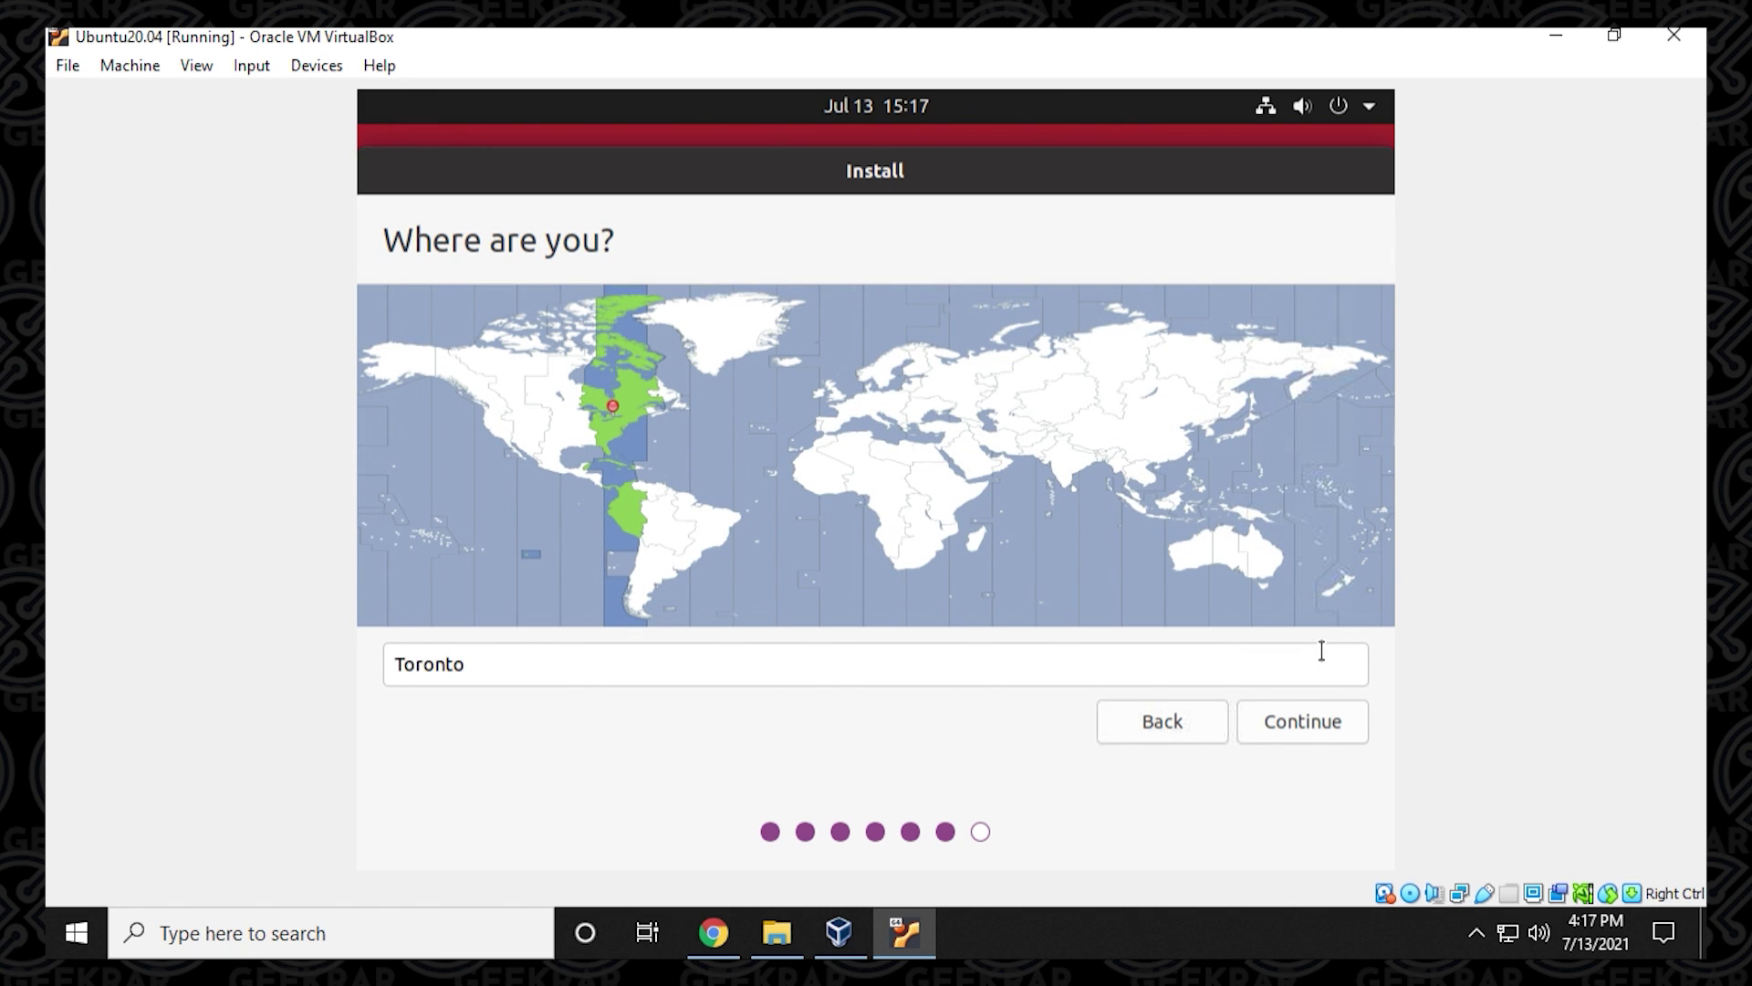
# Accept Toronto, enter the user's name and a 7-digit account password, and continue installing.
pyautogui.click(1331, 725)
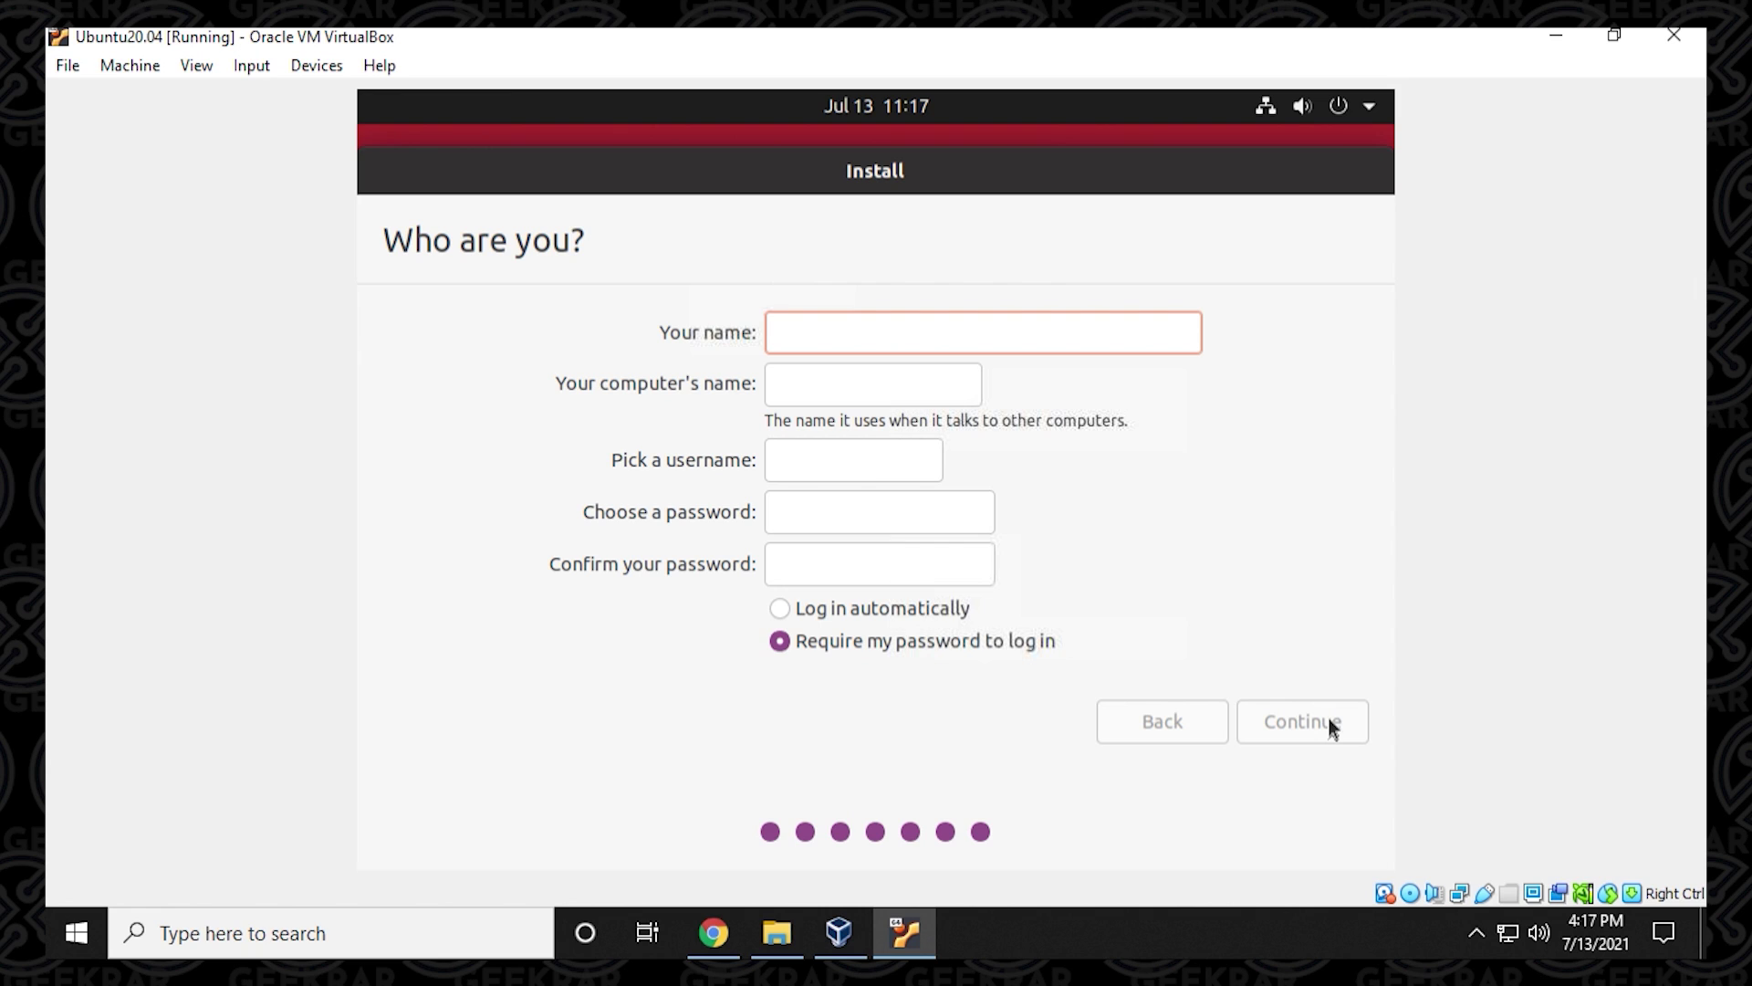
pyautogui.write('GEE')
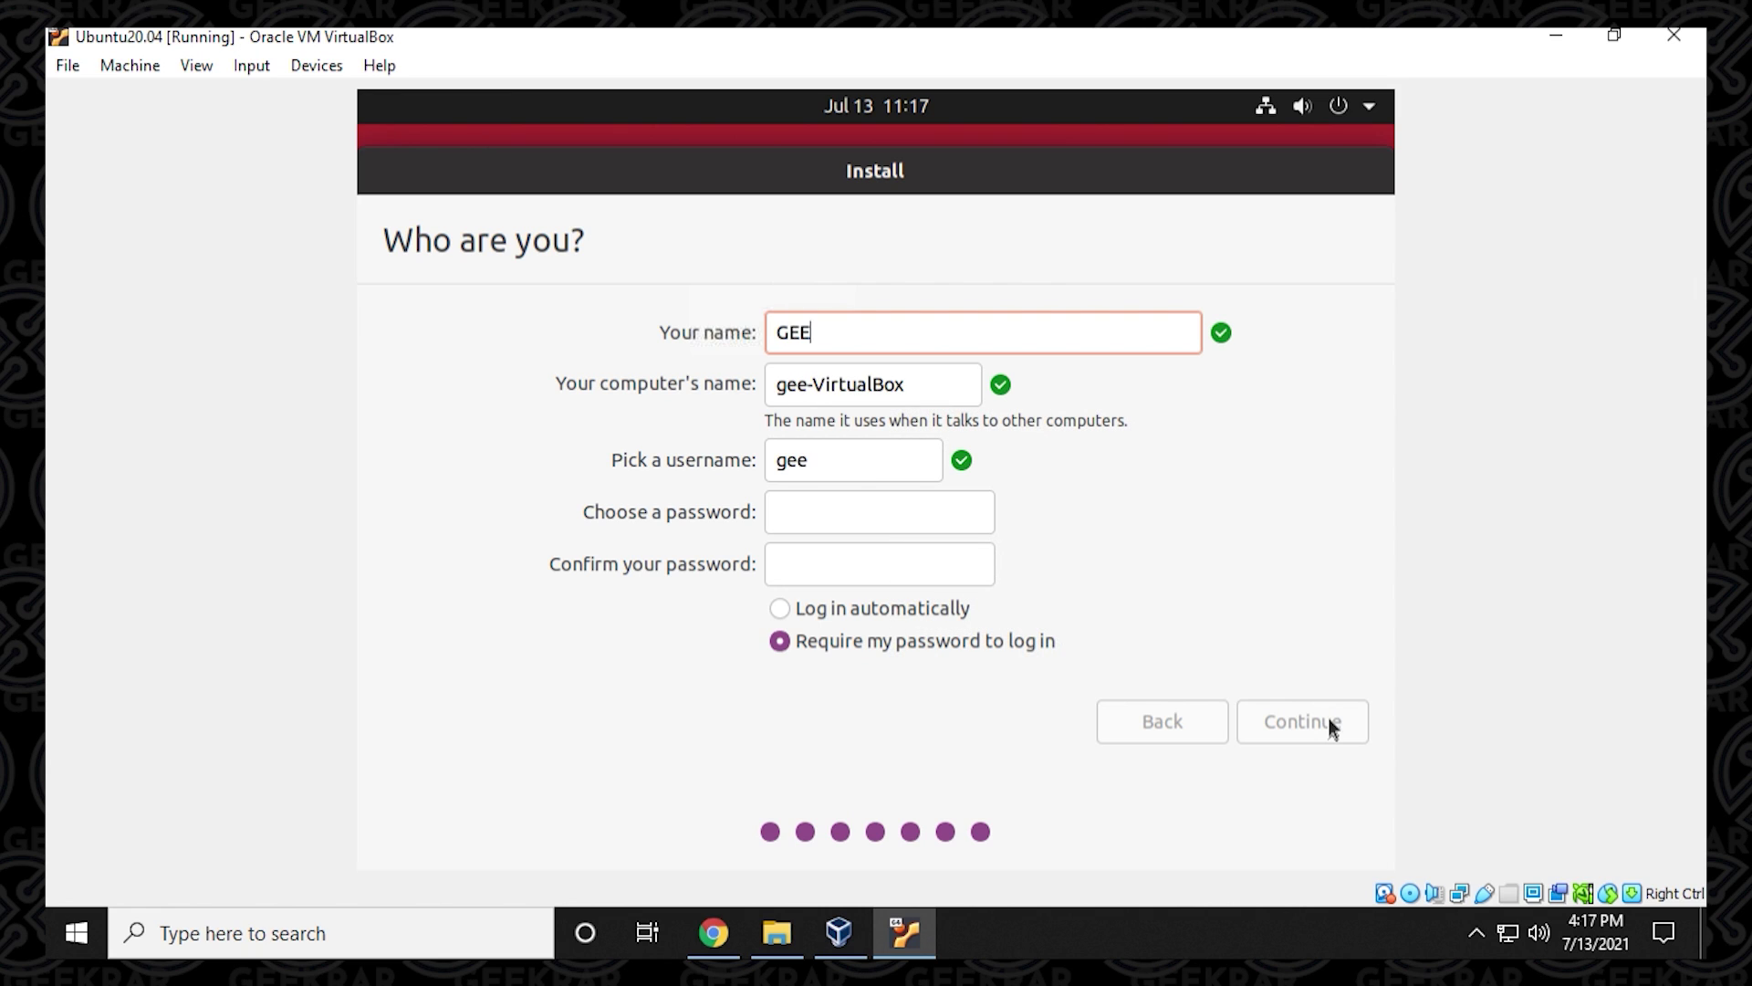
pyautogui.write('Krar')
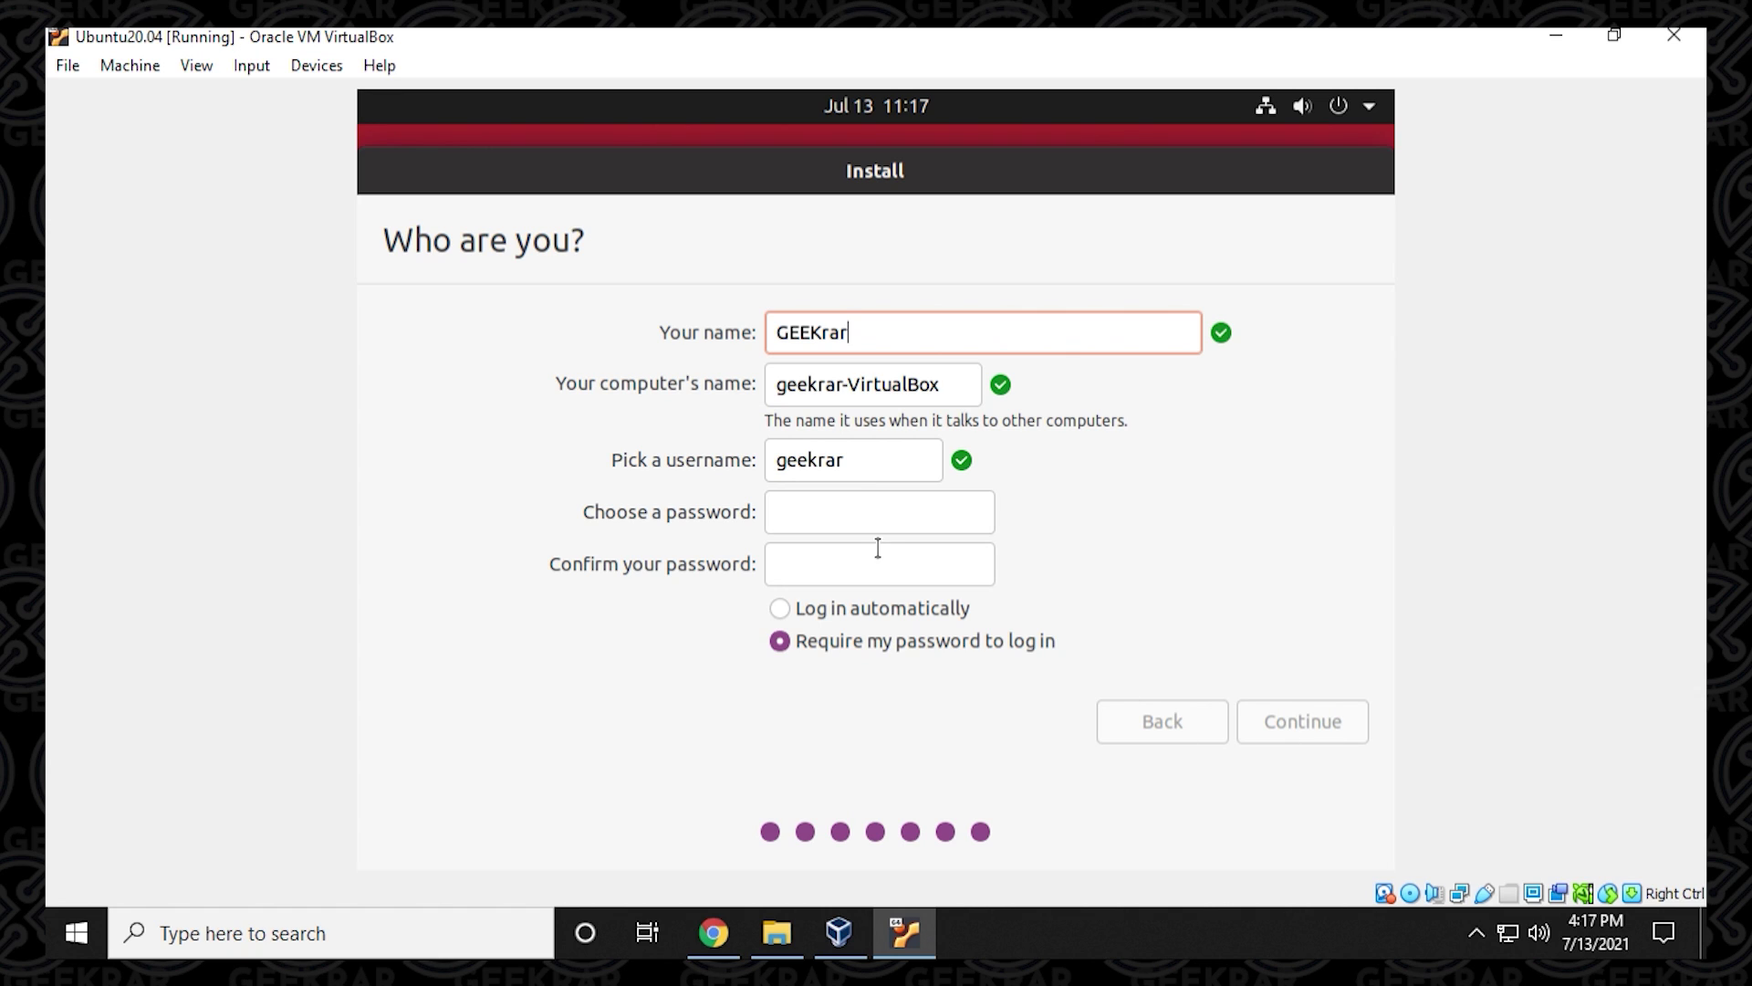
pyautogui.click(865, 516)
pyautogui.write('1234')
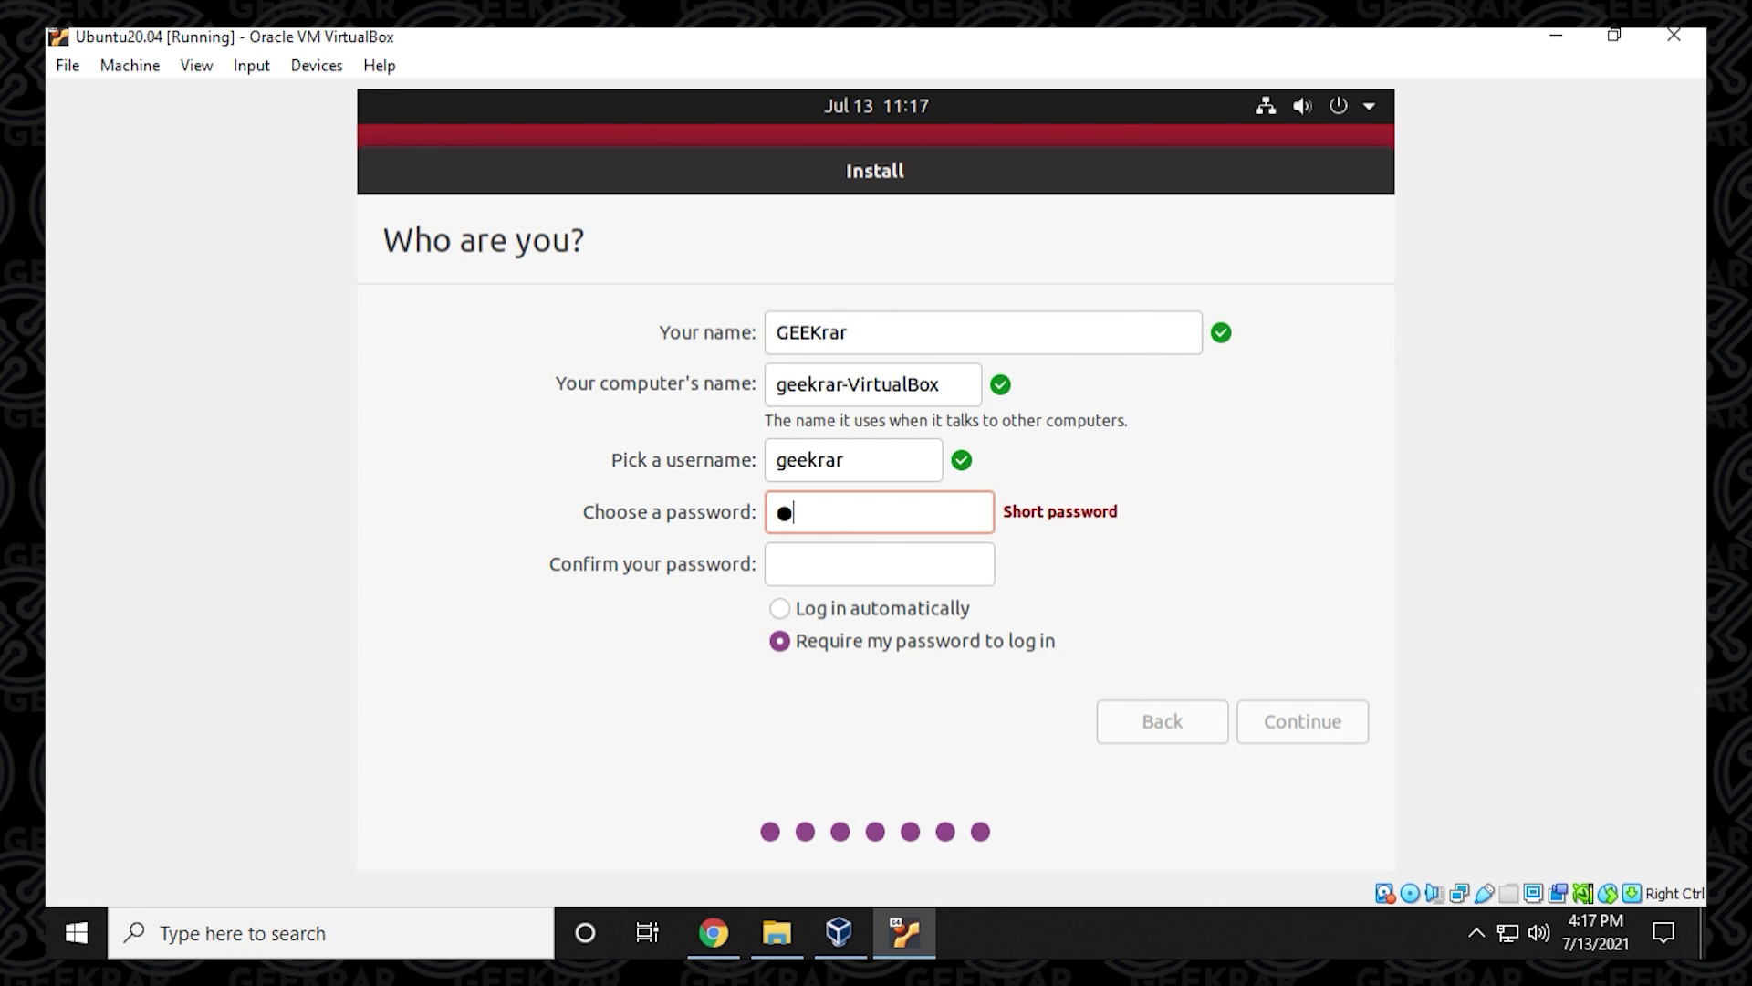
pyautogui.press('BackSpace')
pyautogui.press('BackSpace')
pyautogui.press('BackSpace')
pyautogui.press('BackSpace')
pyautogui.write('1234567')
pyautogui.press('Tab')
pyautogui.write('1234567')
pyautogui.click(1330, 721)
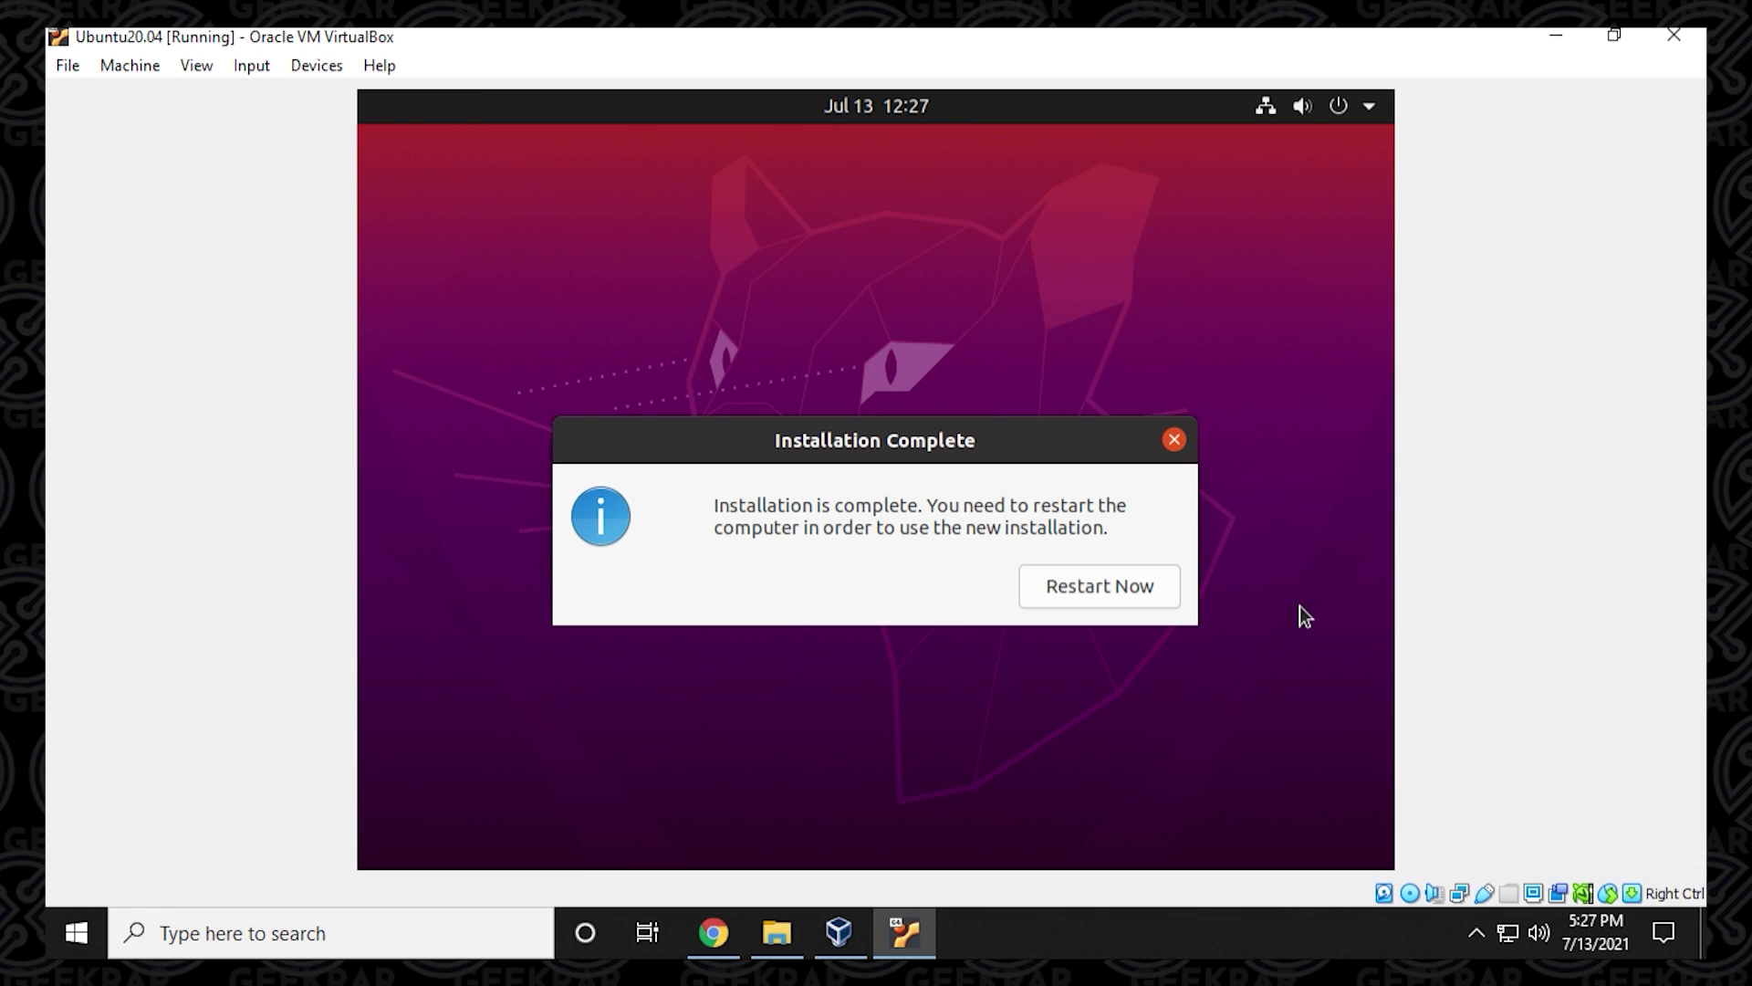
# Restart into installed Ubuntu, dismiss the mouse integration notice, and log in with the account password.
pyautogui.click(1132, 594)
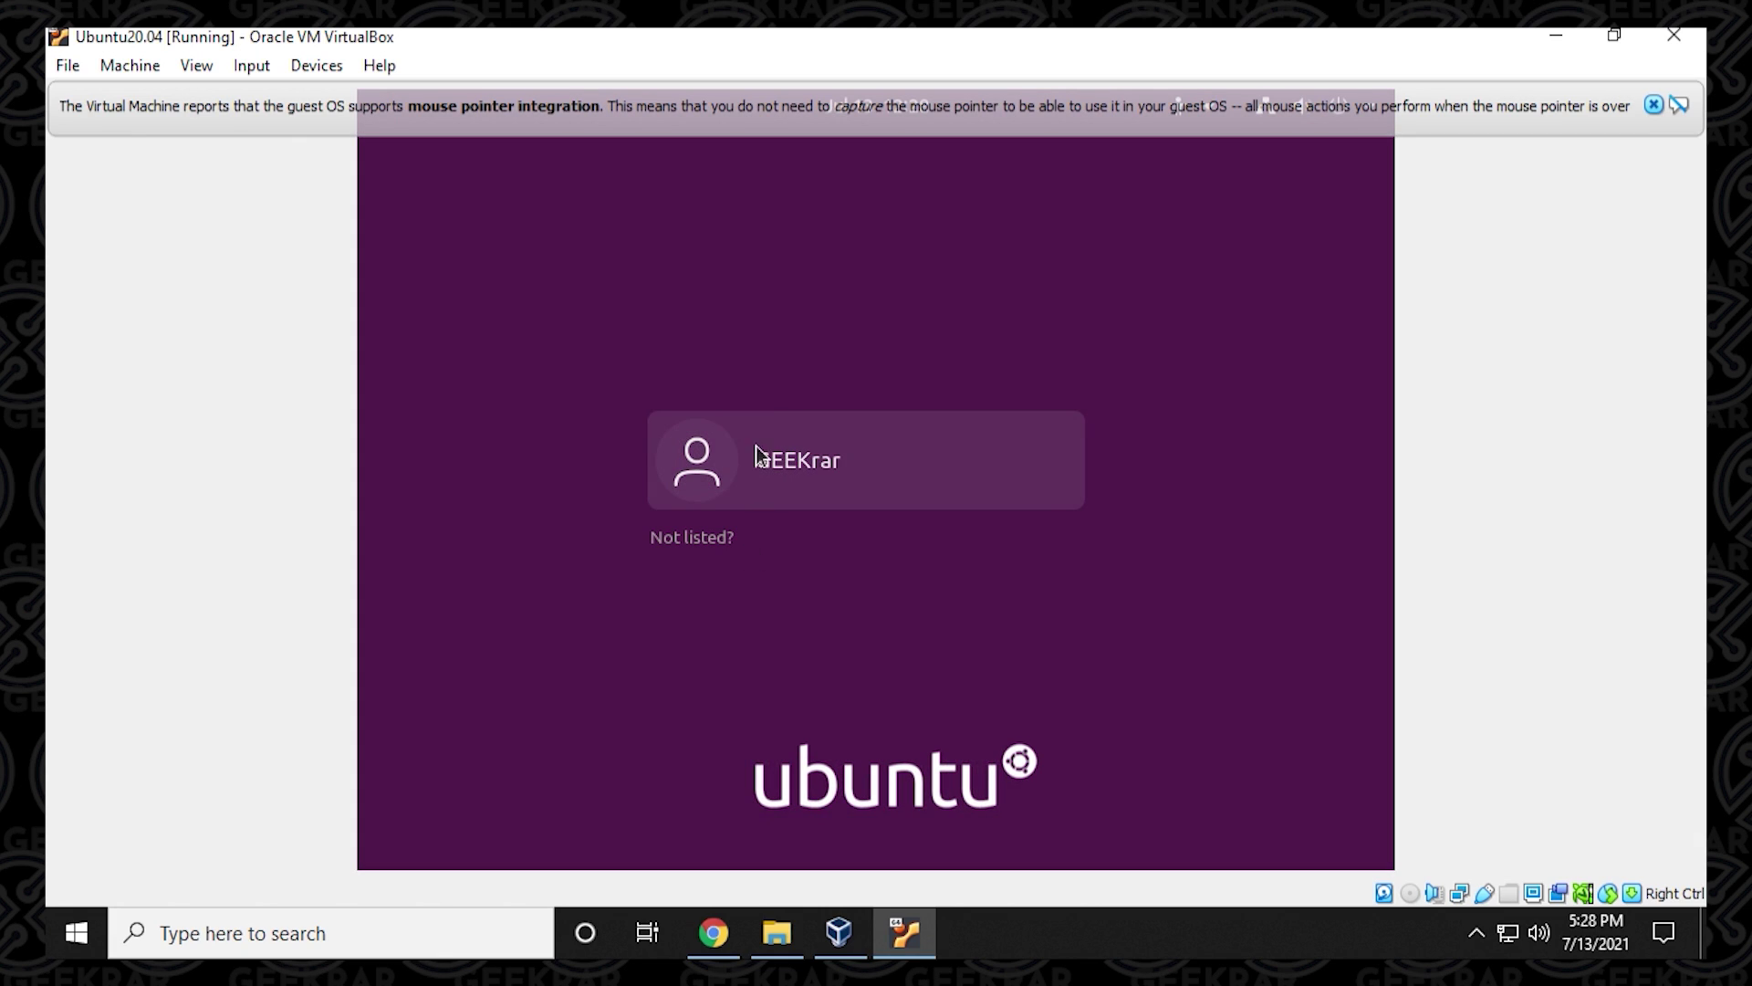
pyautogui.click(788, 454)
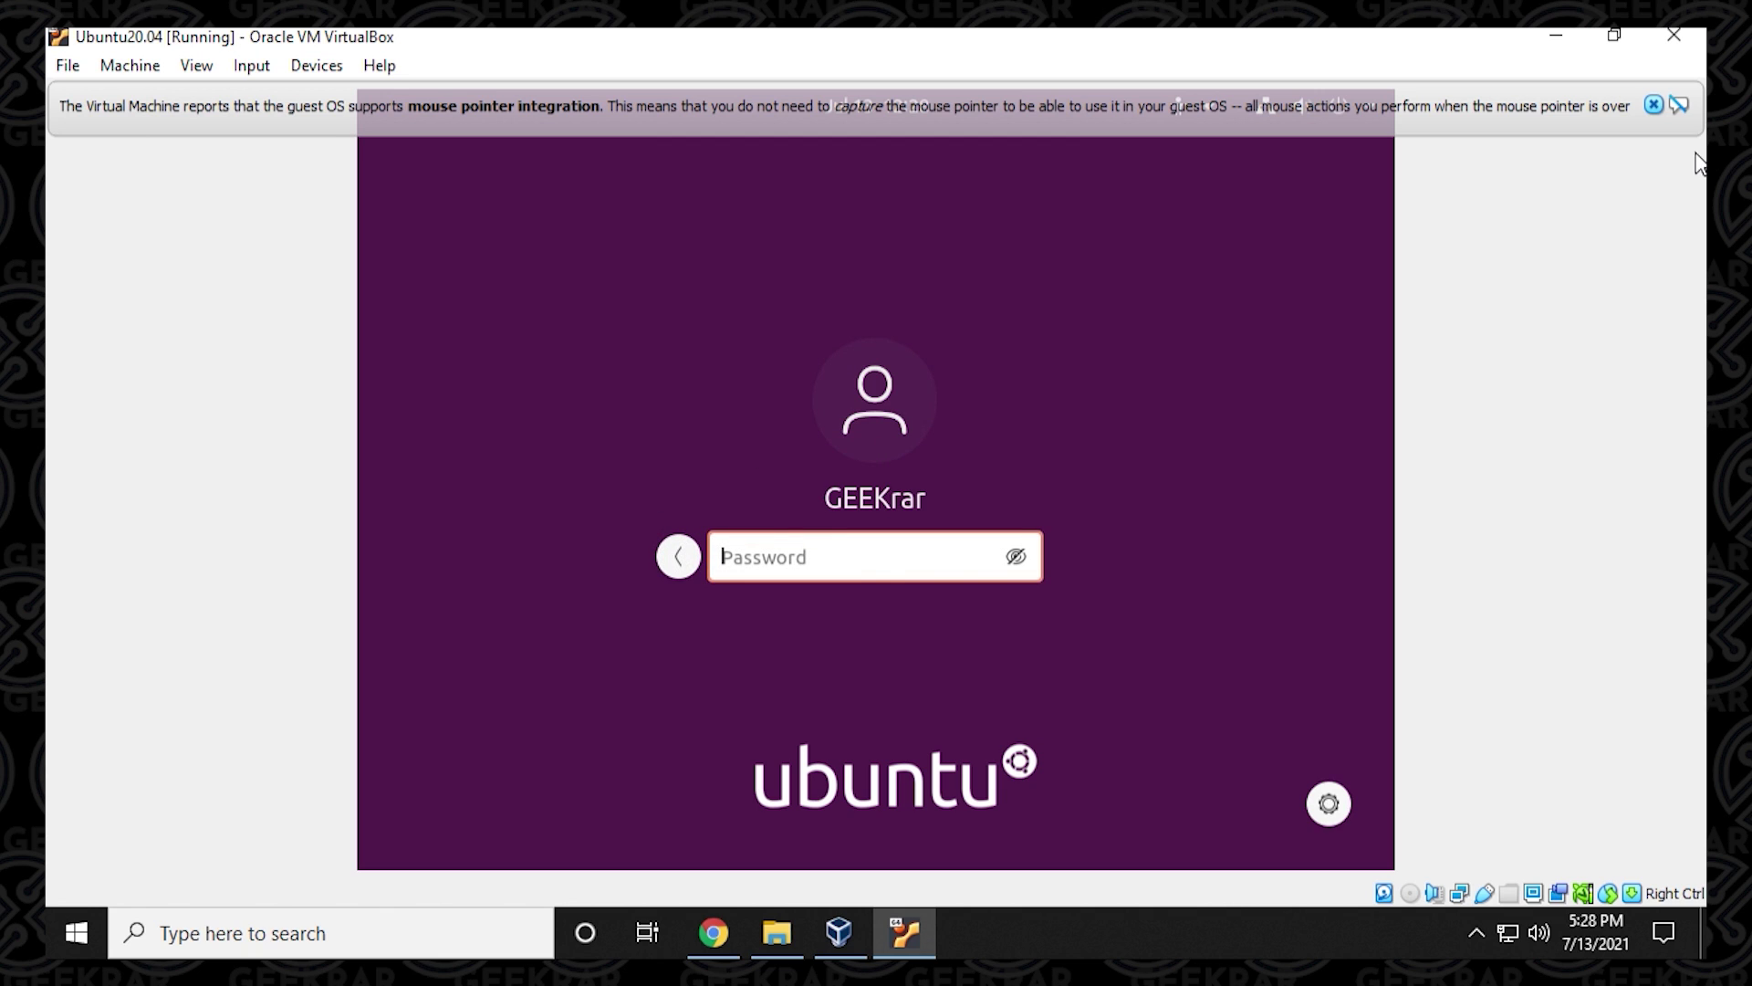
pyautogui.click(1653, 105)
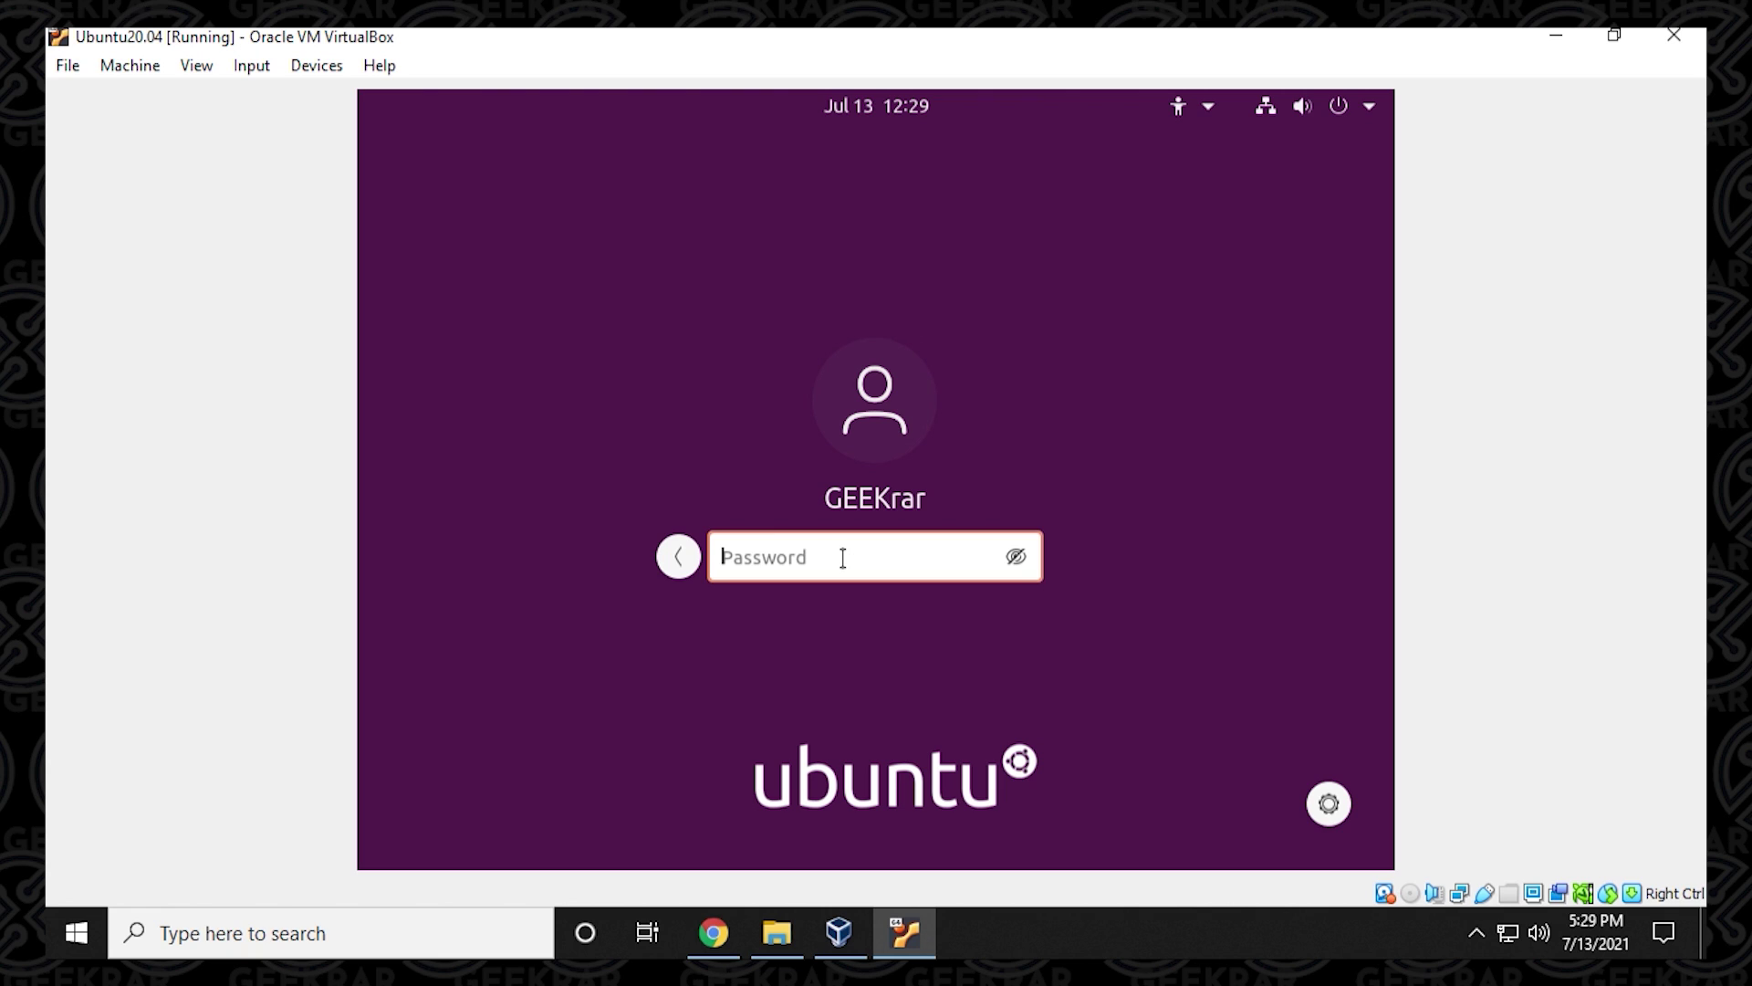
pyautogui.write('1234567')
pyautogui.press('Return')
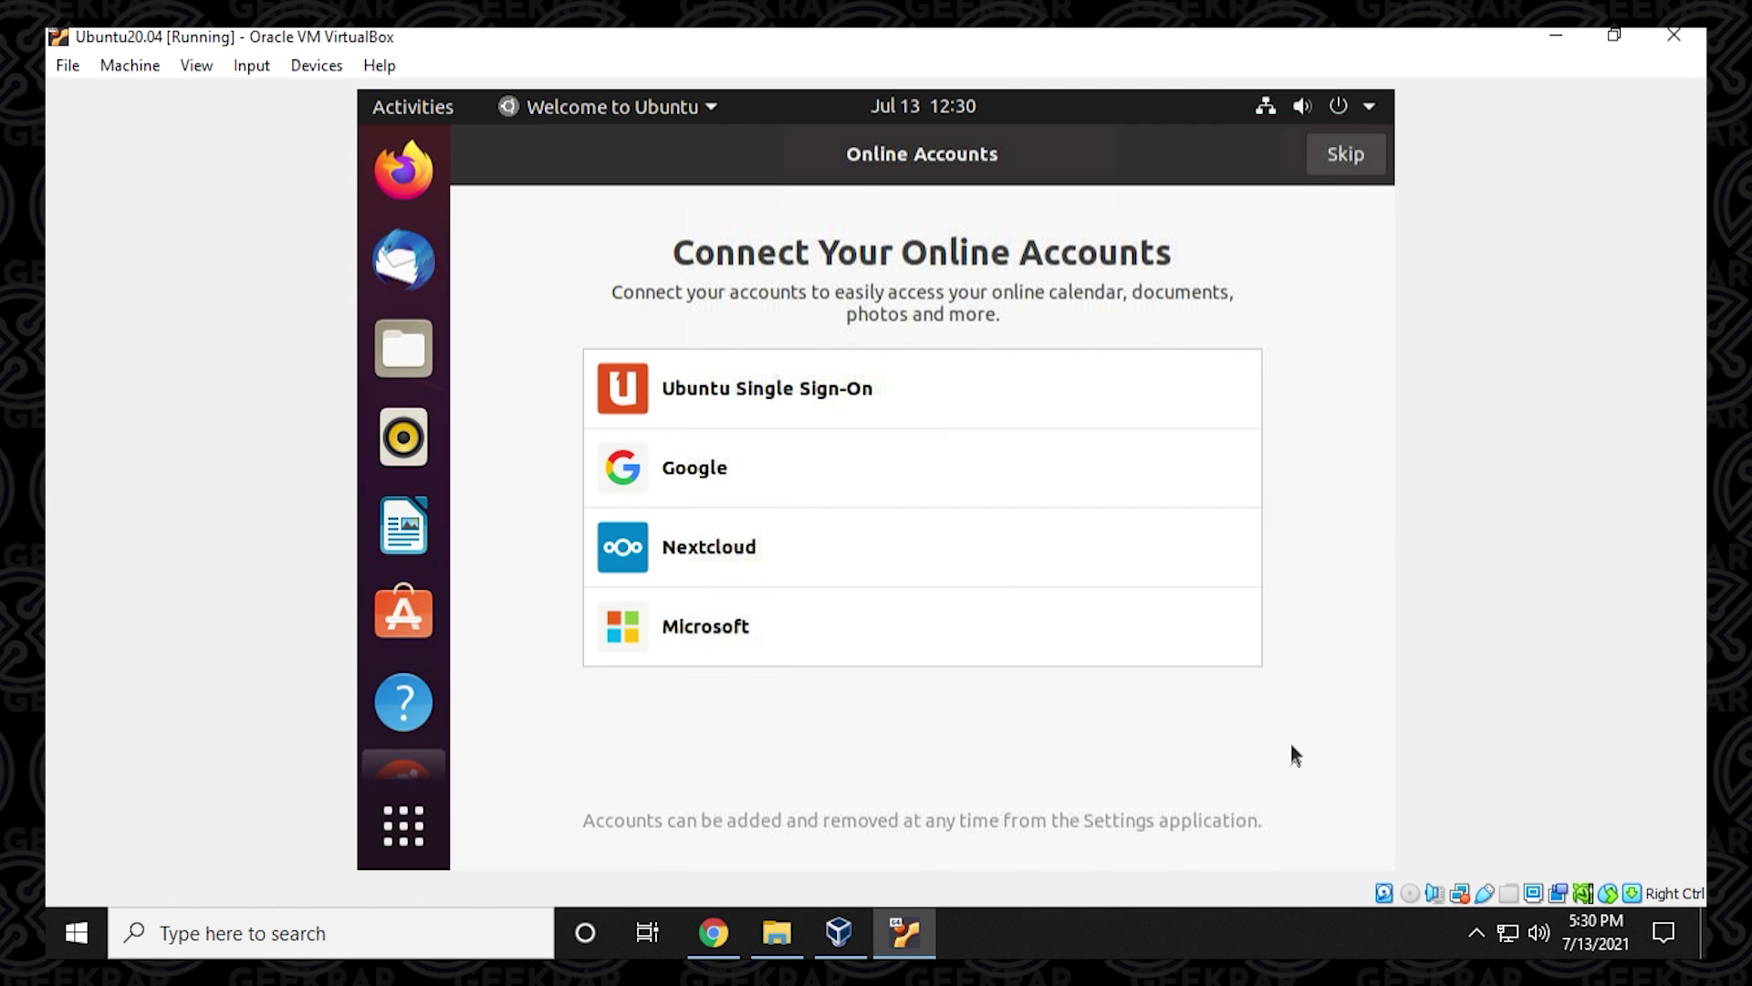
# Skip Online Accounts, pass the Livepatch, Help improve Ubuntu and Privacy pages, and finish with Done.
pyautogui.click(1343, 155)
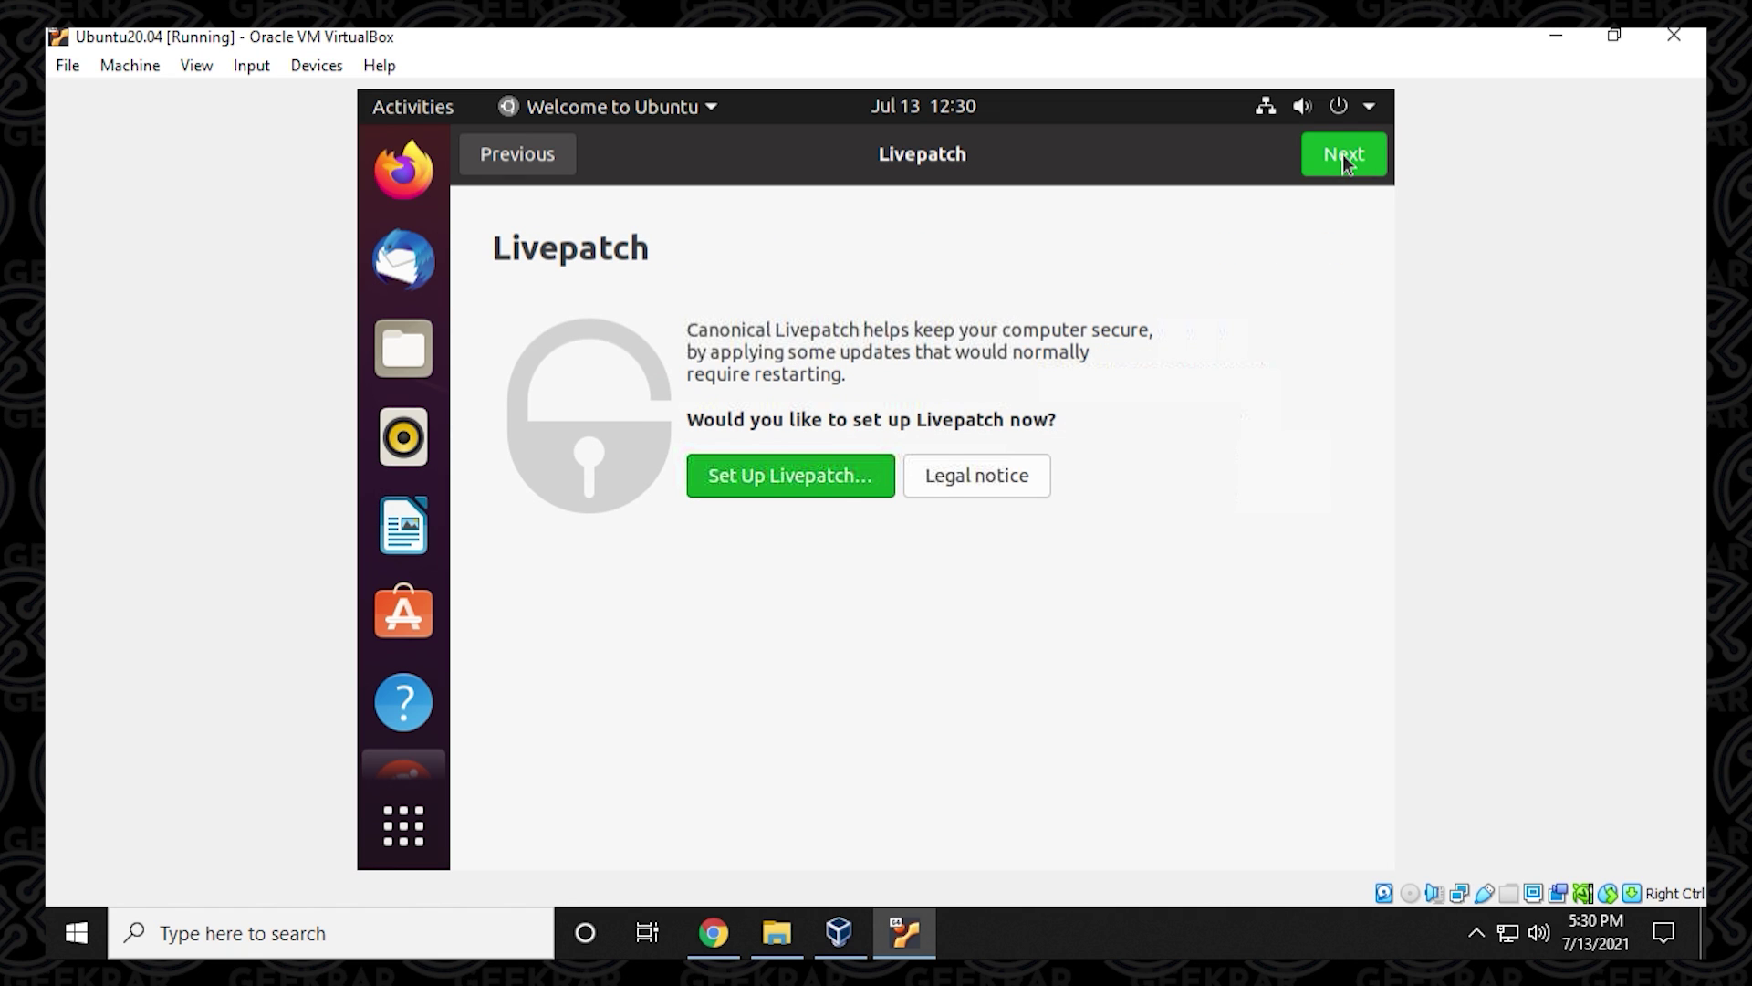
pyautogui.click(1343, 155)
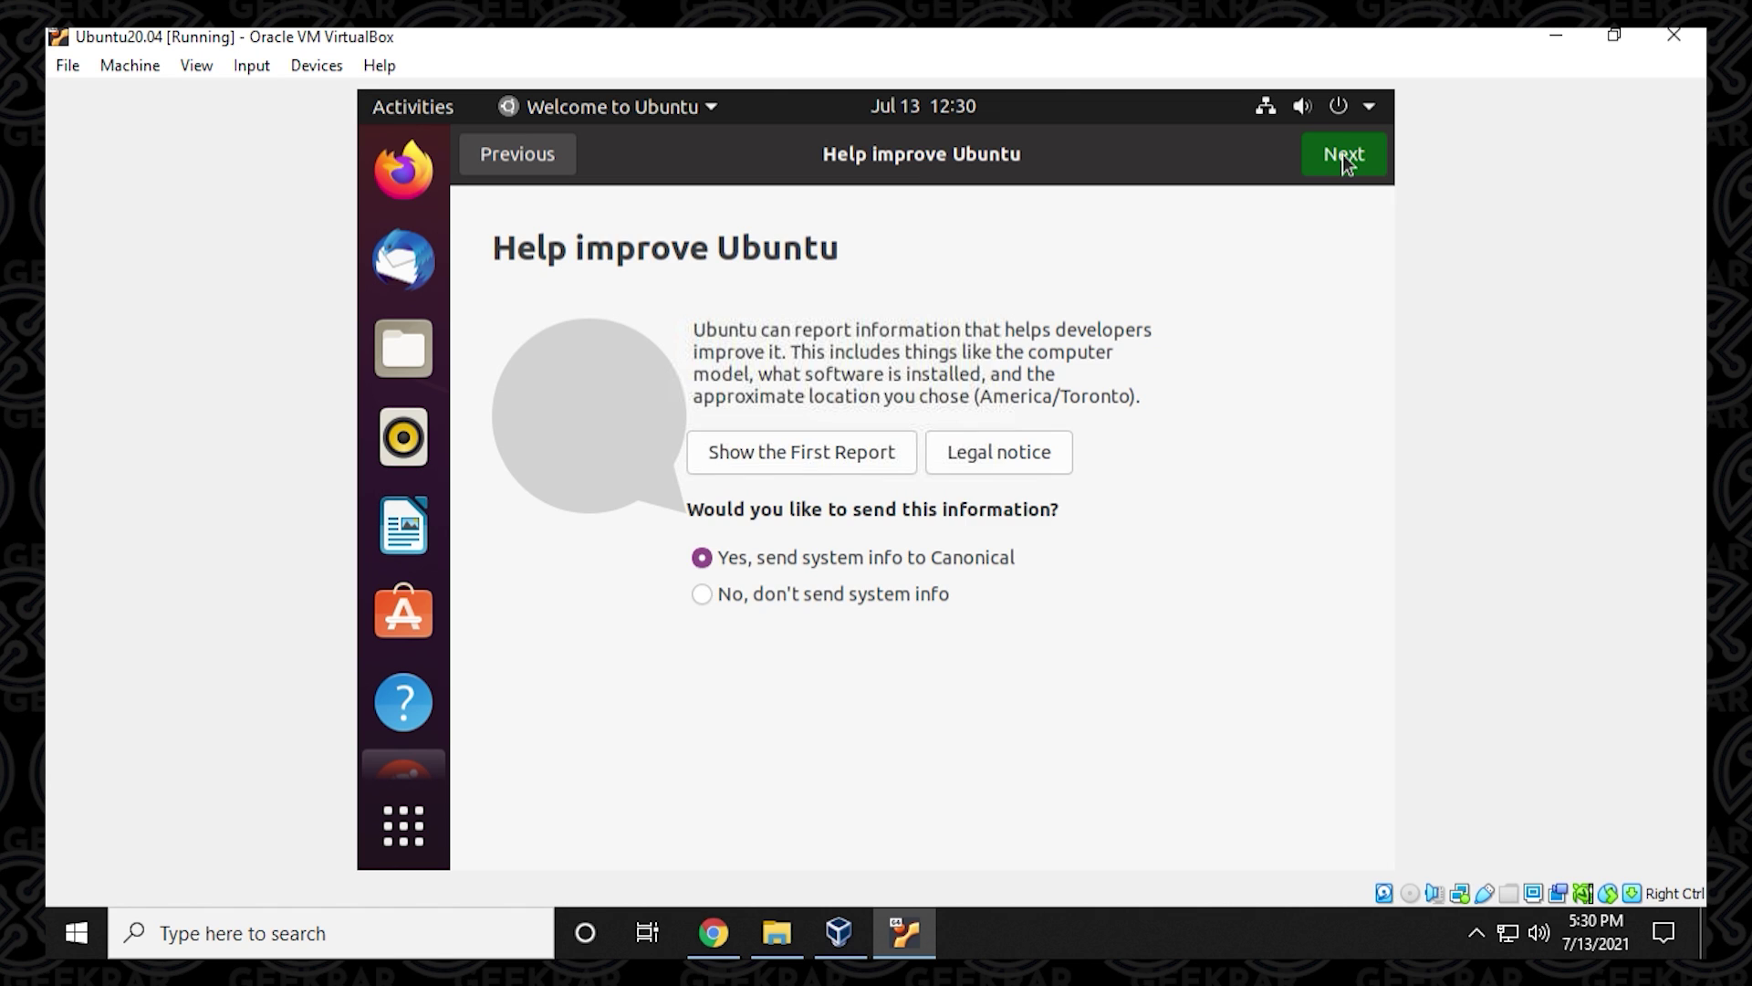
pyautogui.click(1344, 155)
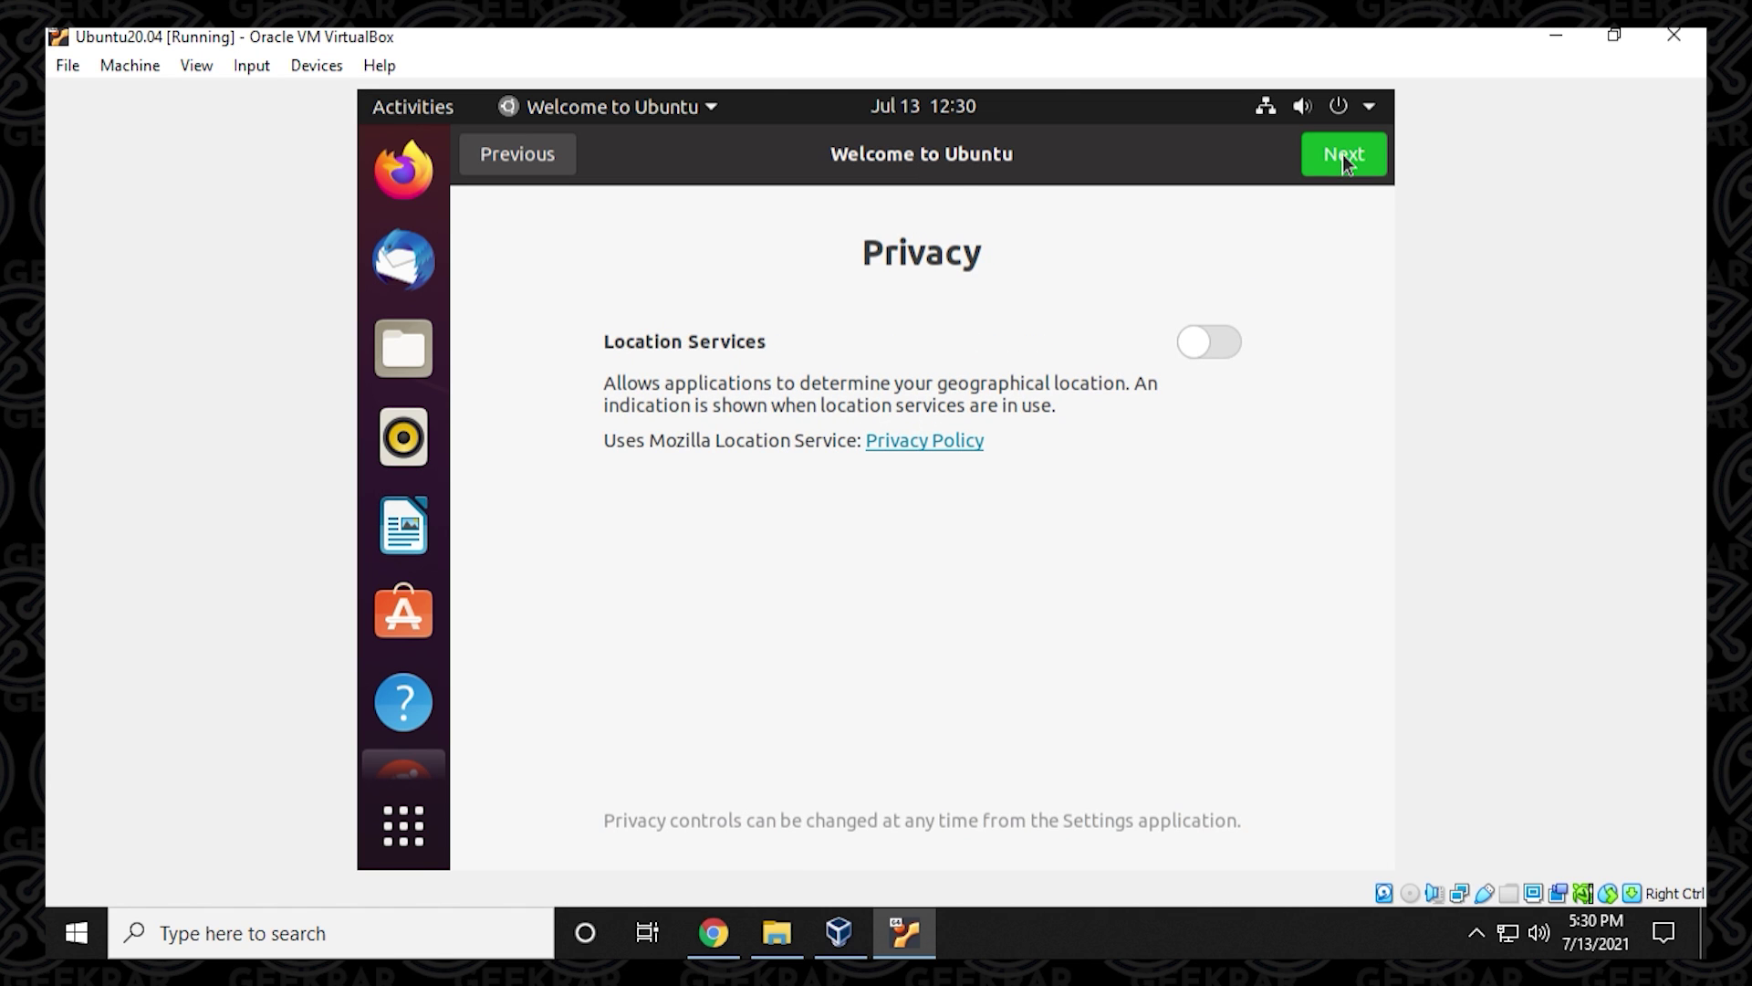
pyautogui.click(1343, 155)
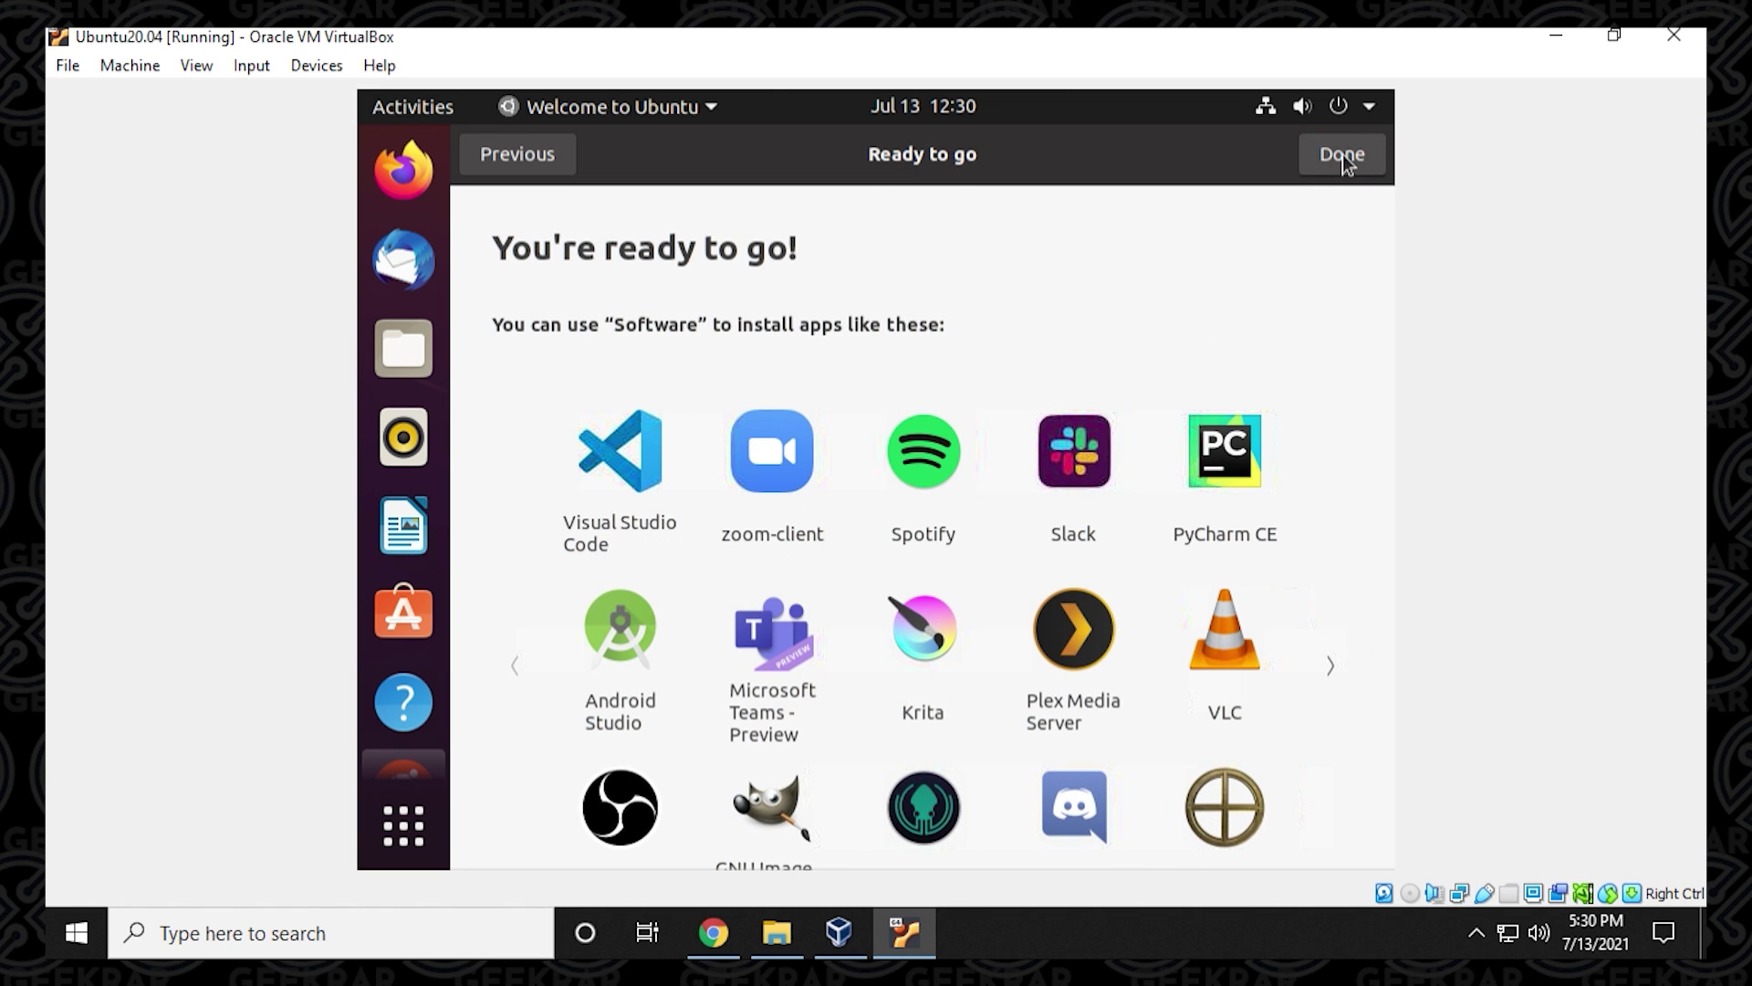
pyautogui.click(1343, 155)
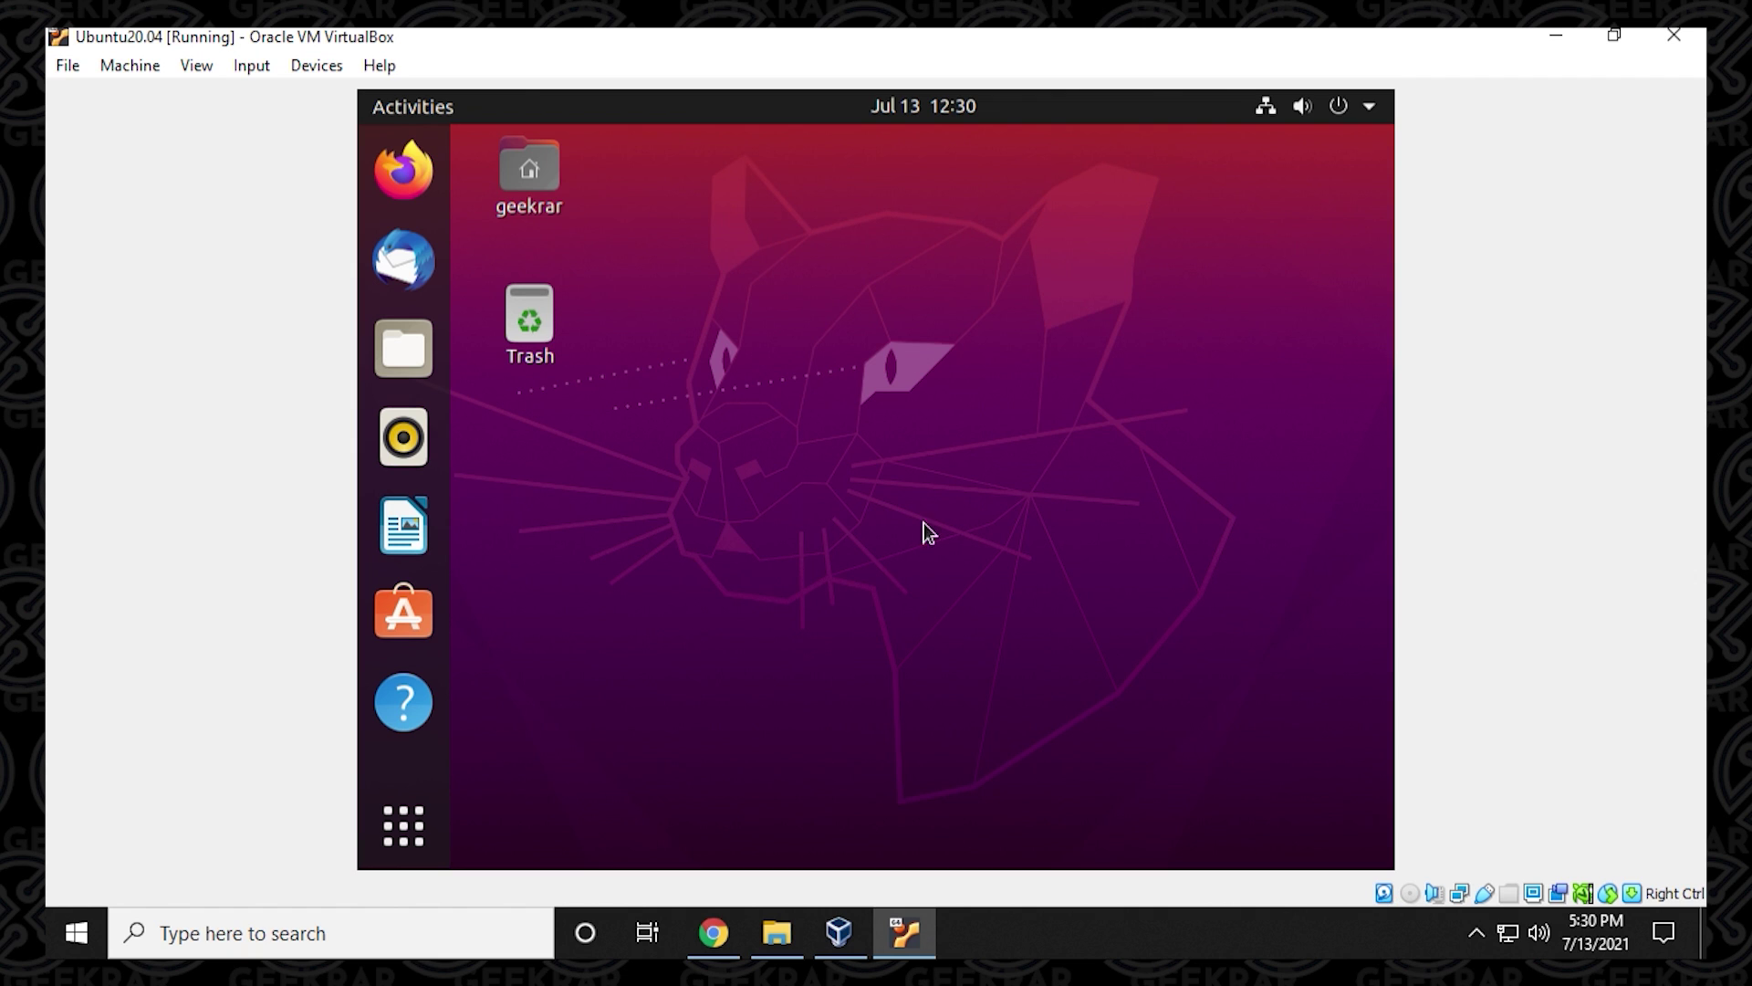
# Open a Terminal by searching 'ter' in the application overview.
pyautogui.press('super+a')
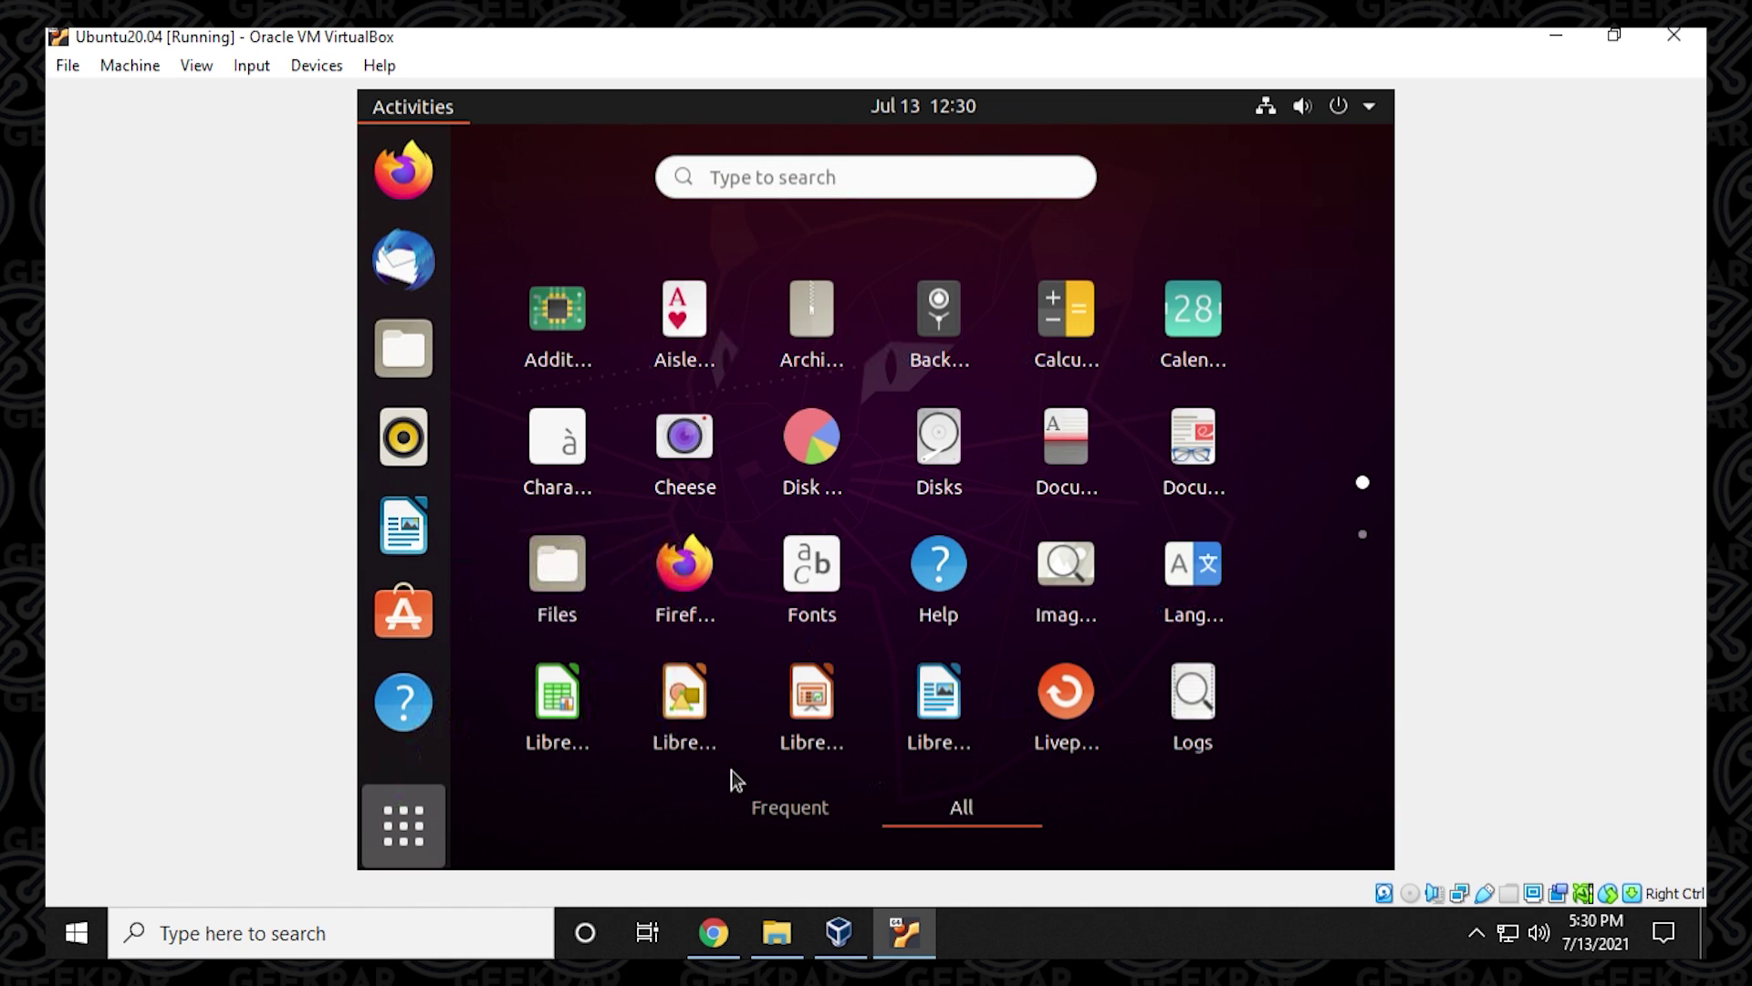
pyautogui.write('ter')
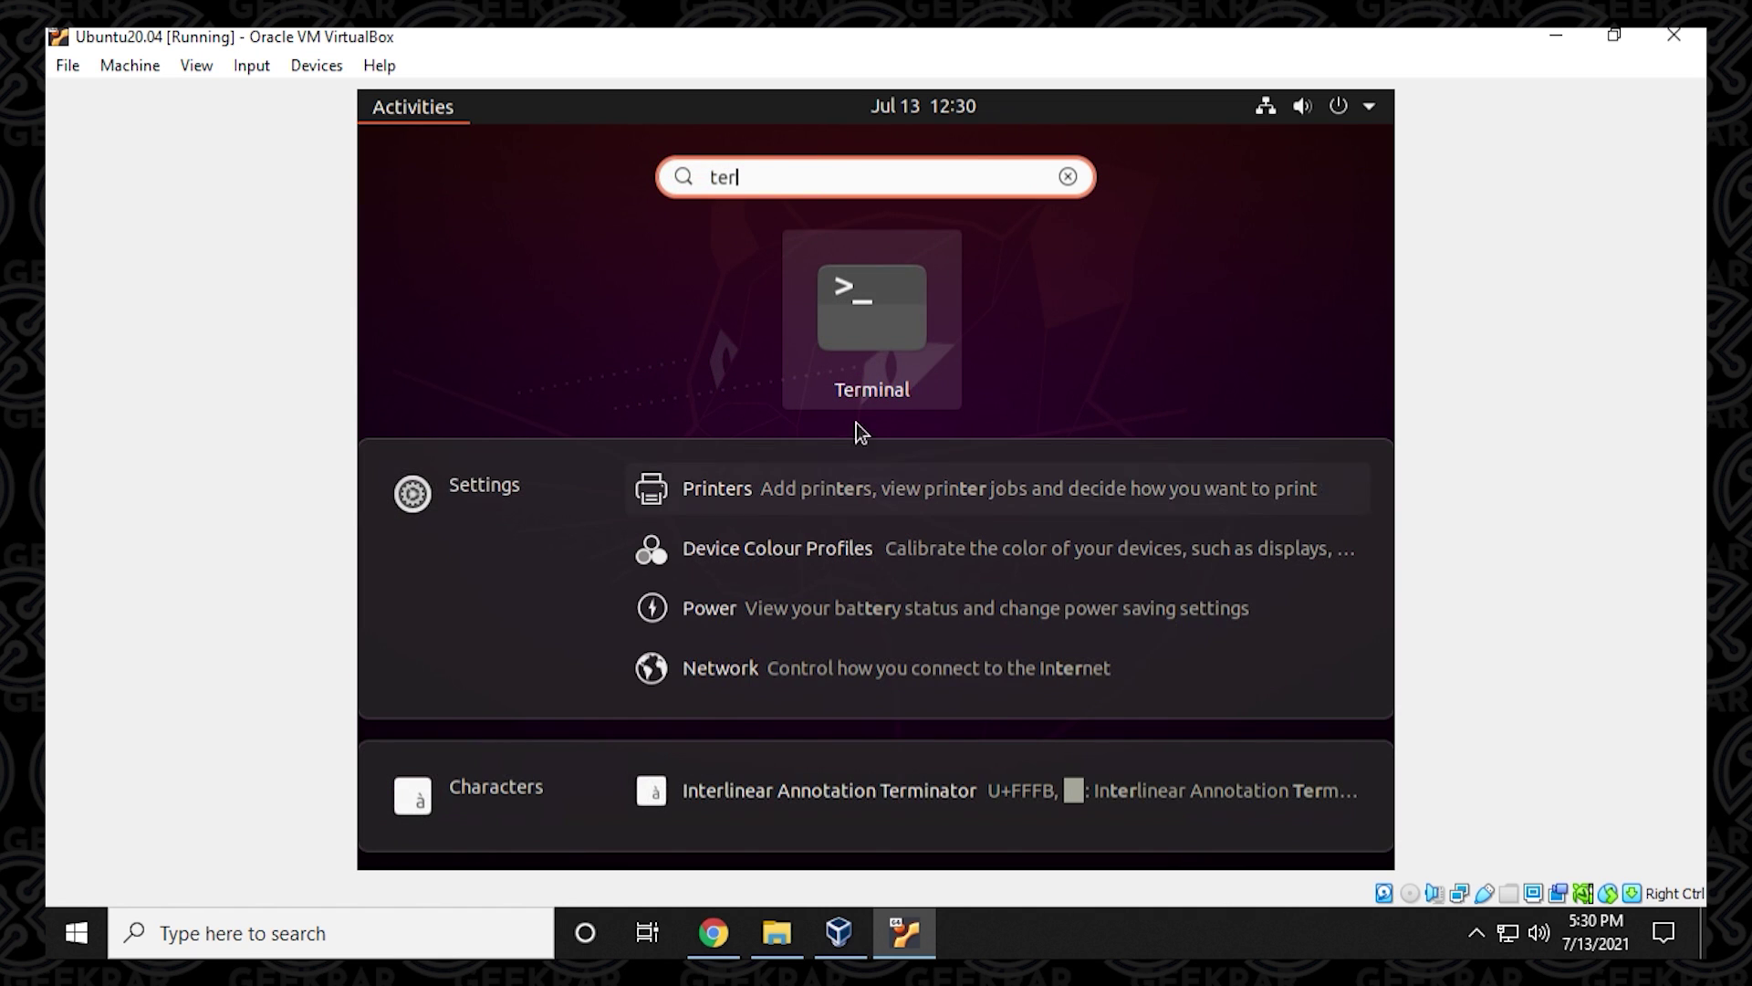
pyautogui.click(851, 352)
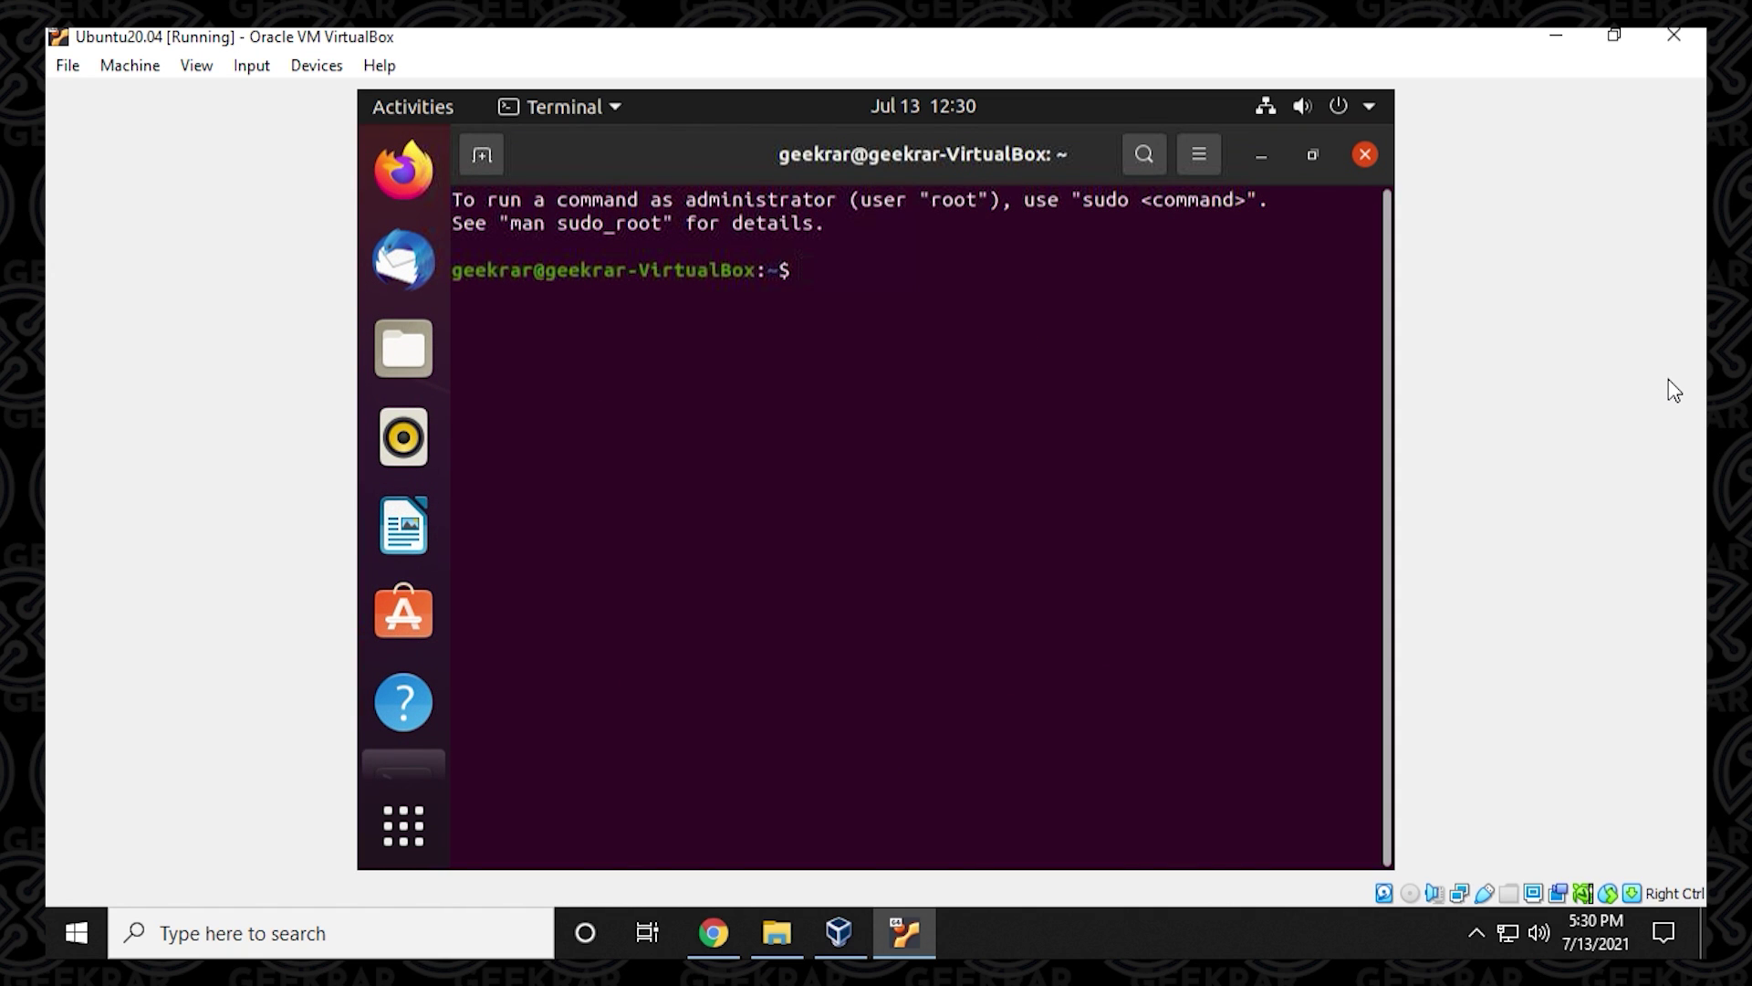
# Run sudo apt-get update, entering the administrator password when prompted.
pyautogui.write('su')
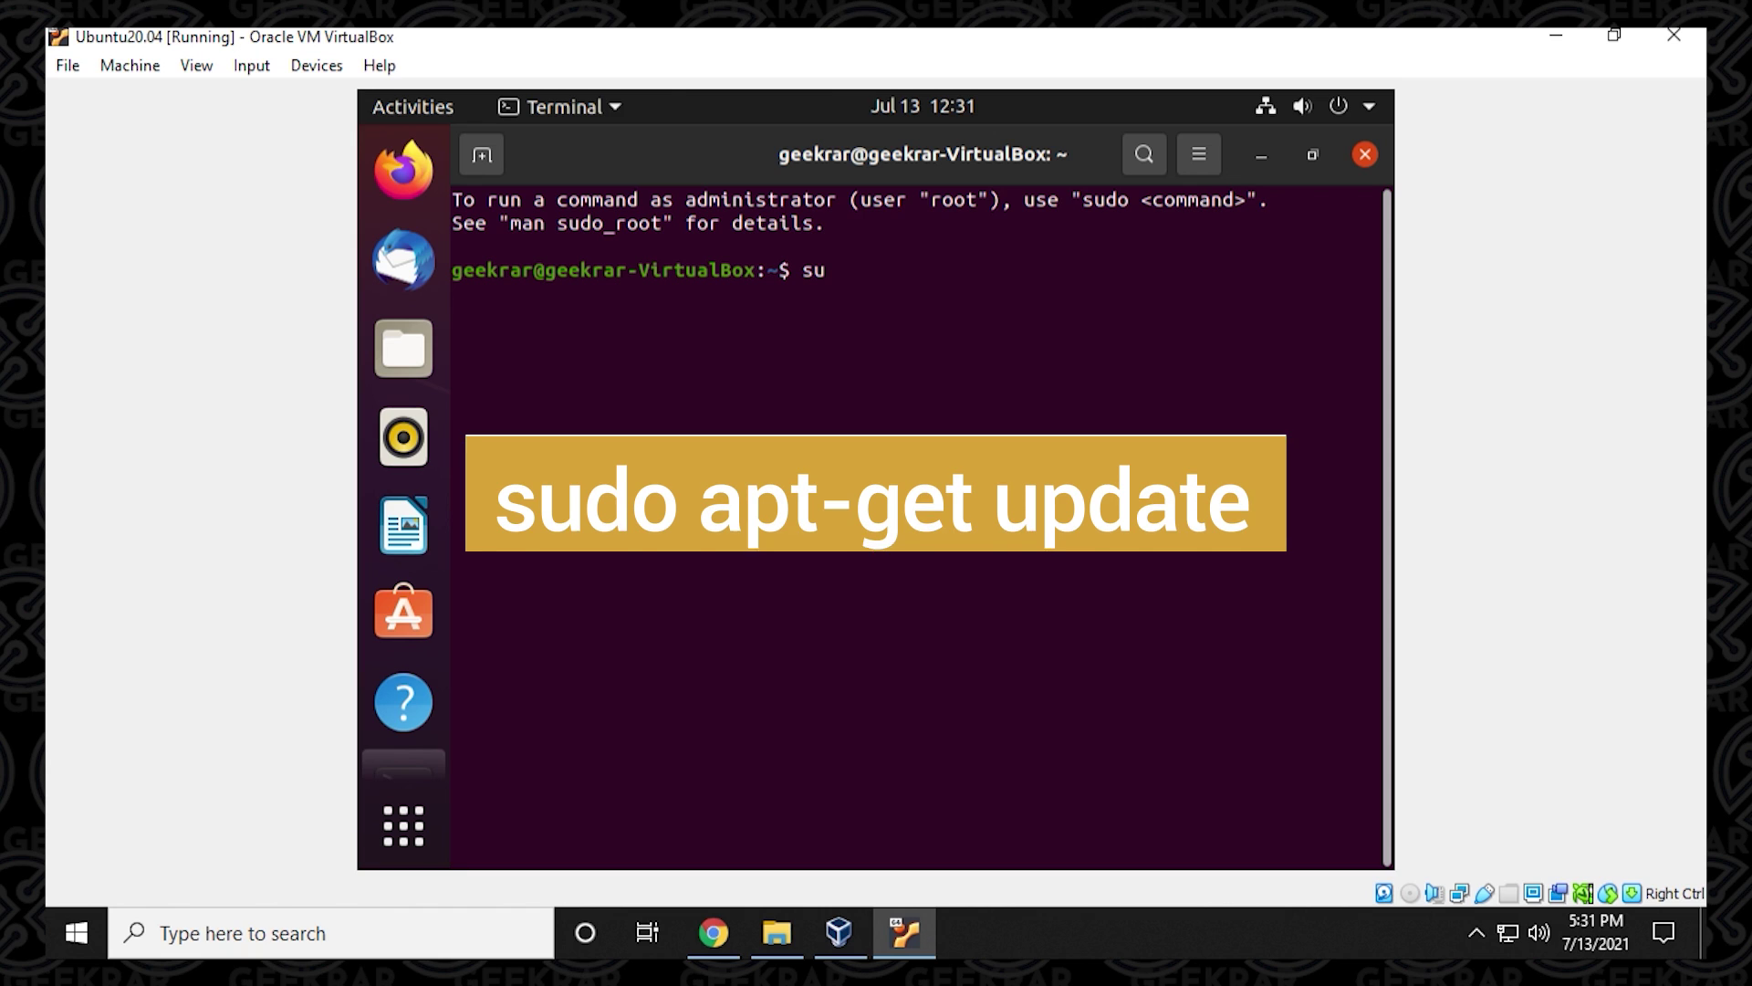
pyautogui.write('do')
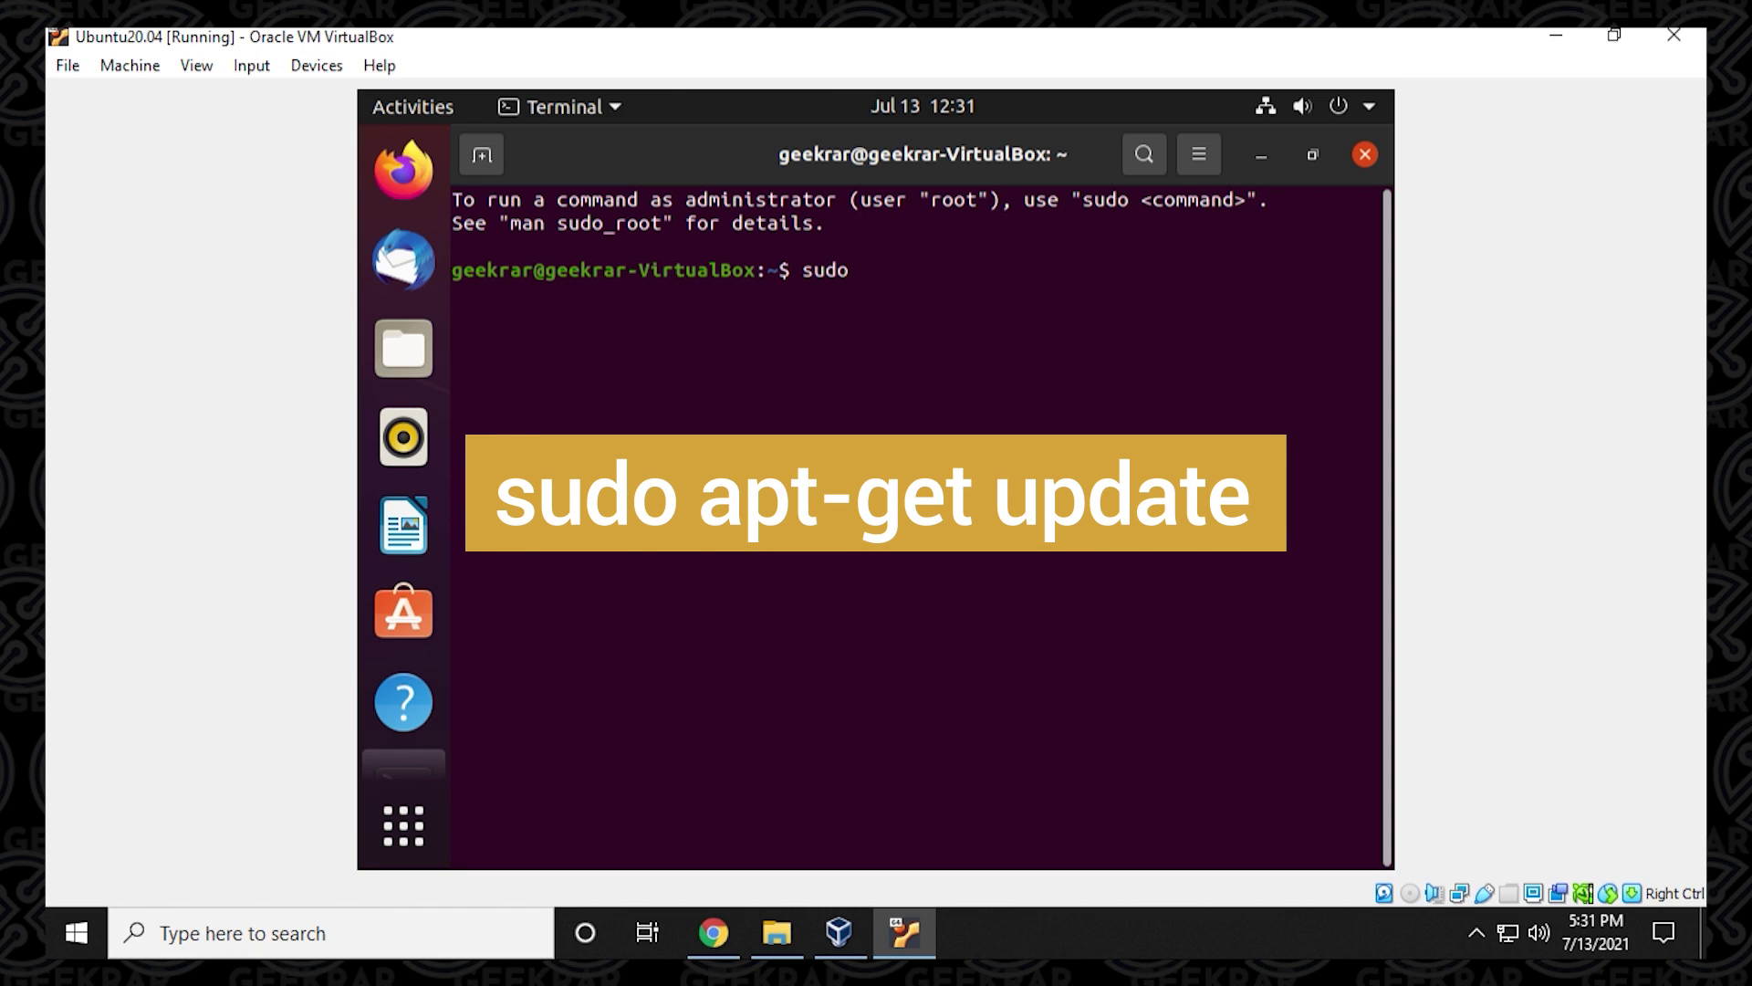
pyautogui.write(' apt-get update')
pyautogui.press('Return')
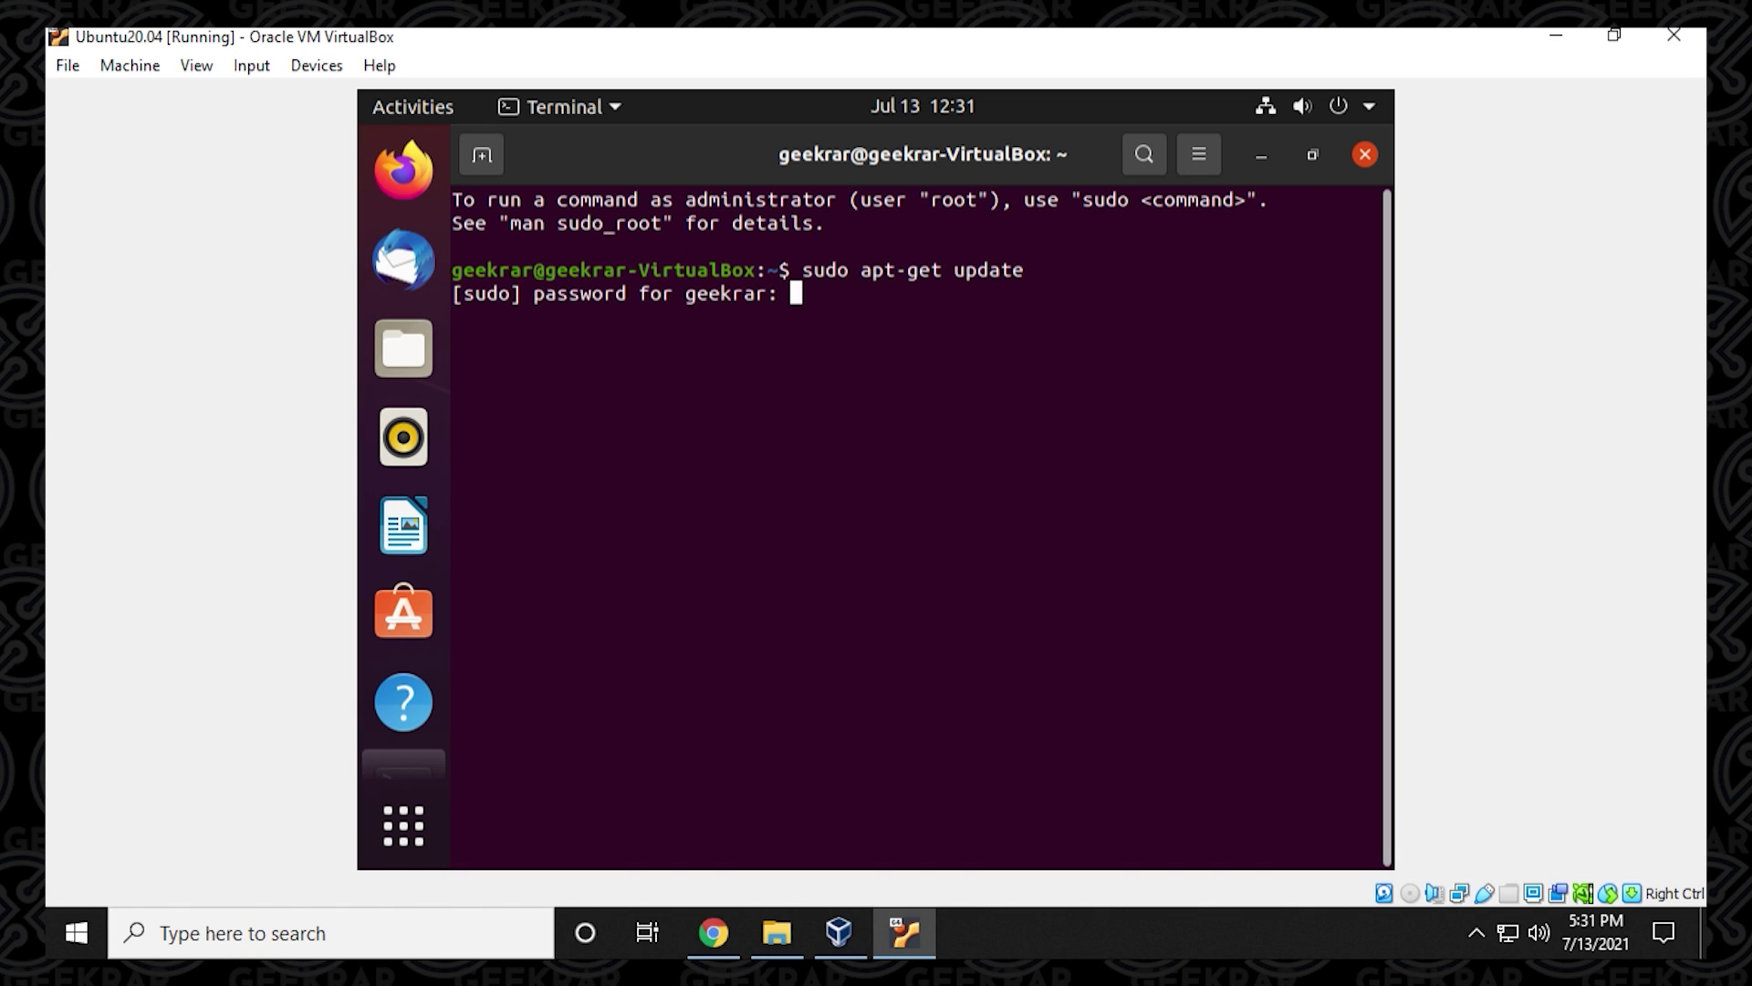
pyautogui.press('Return')
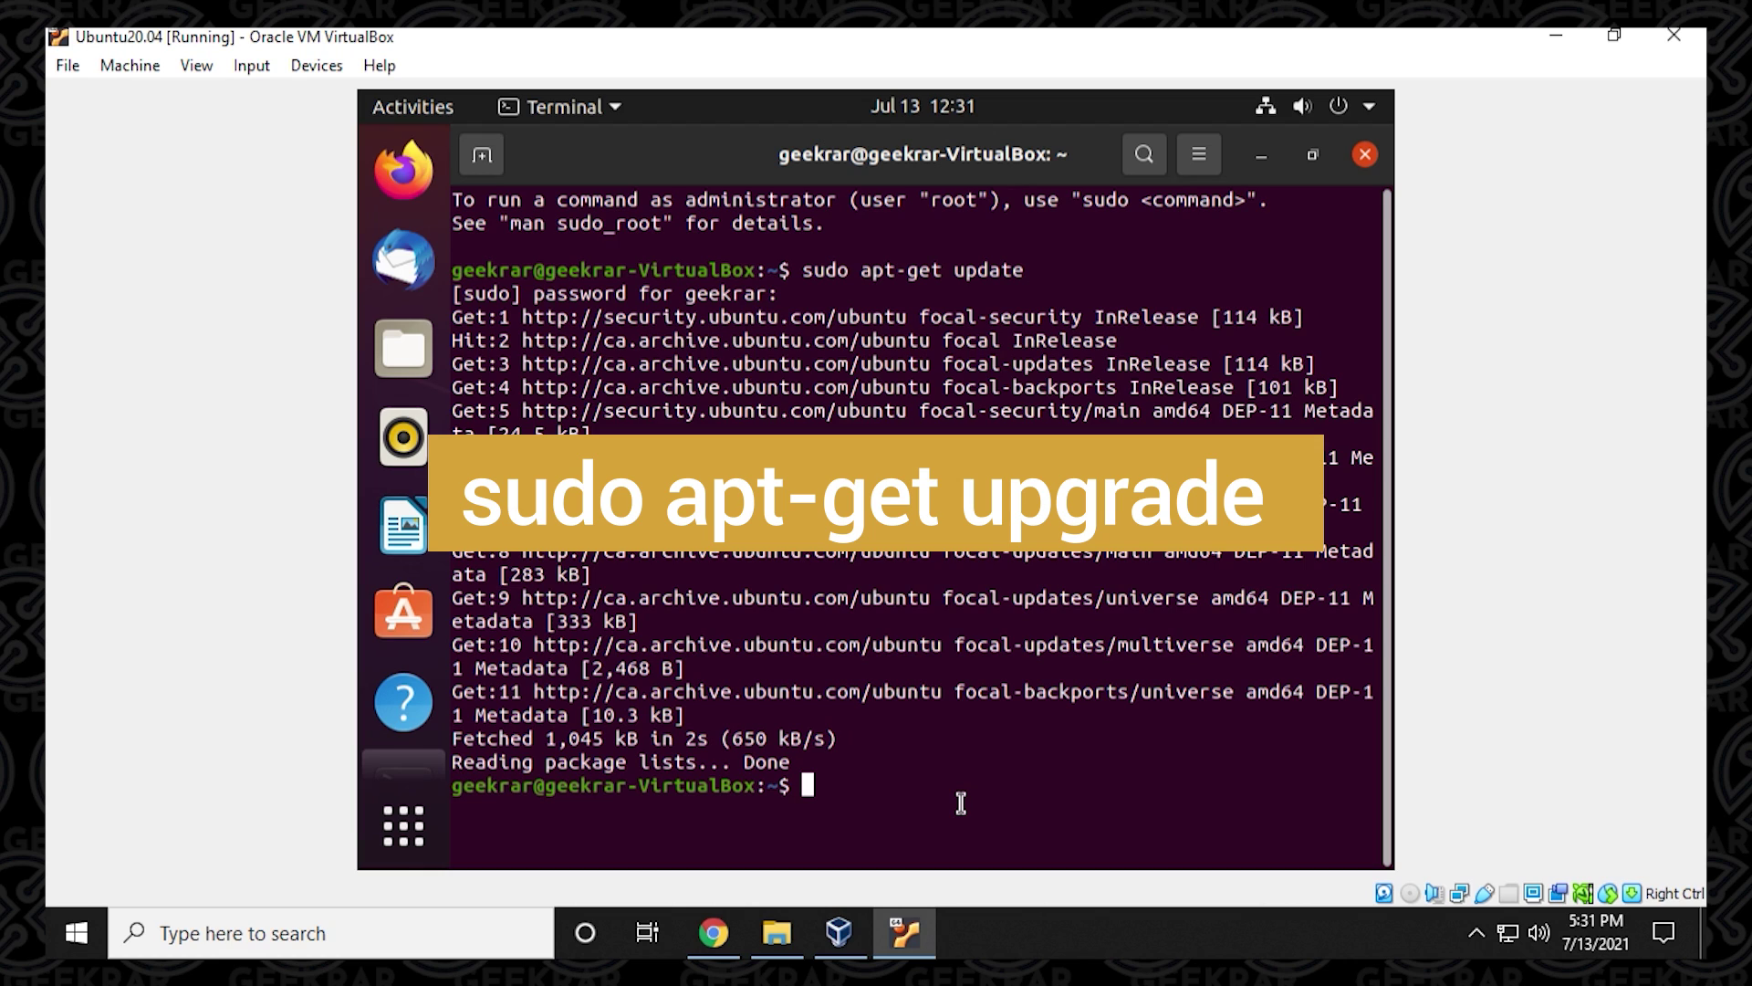
# Run sudo apt-get upgrade and answer y to upgrade the 255 outdated packages.
pyautogui.write('sudo apr')
pyautogui.press('BackSpace')
pyautogui.write('t-get upgrade')
pyautogui.press('Return')
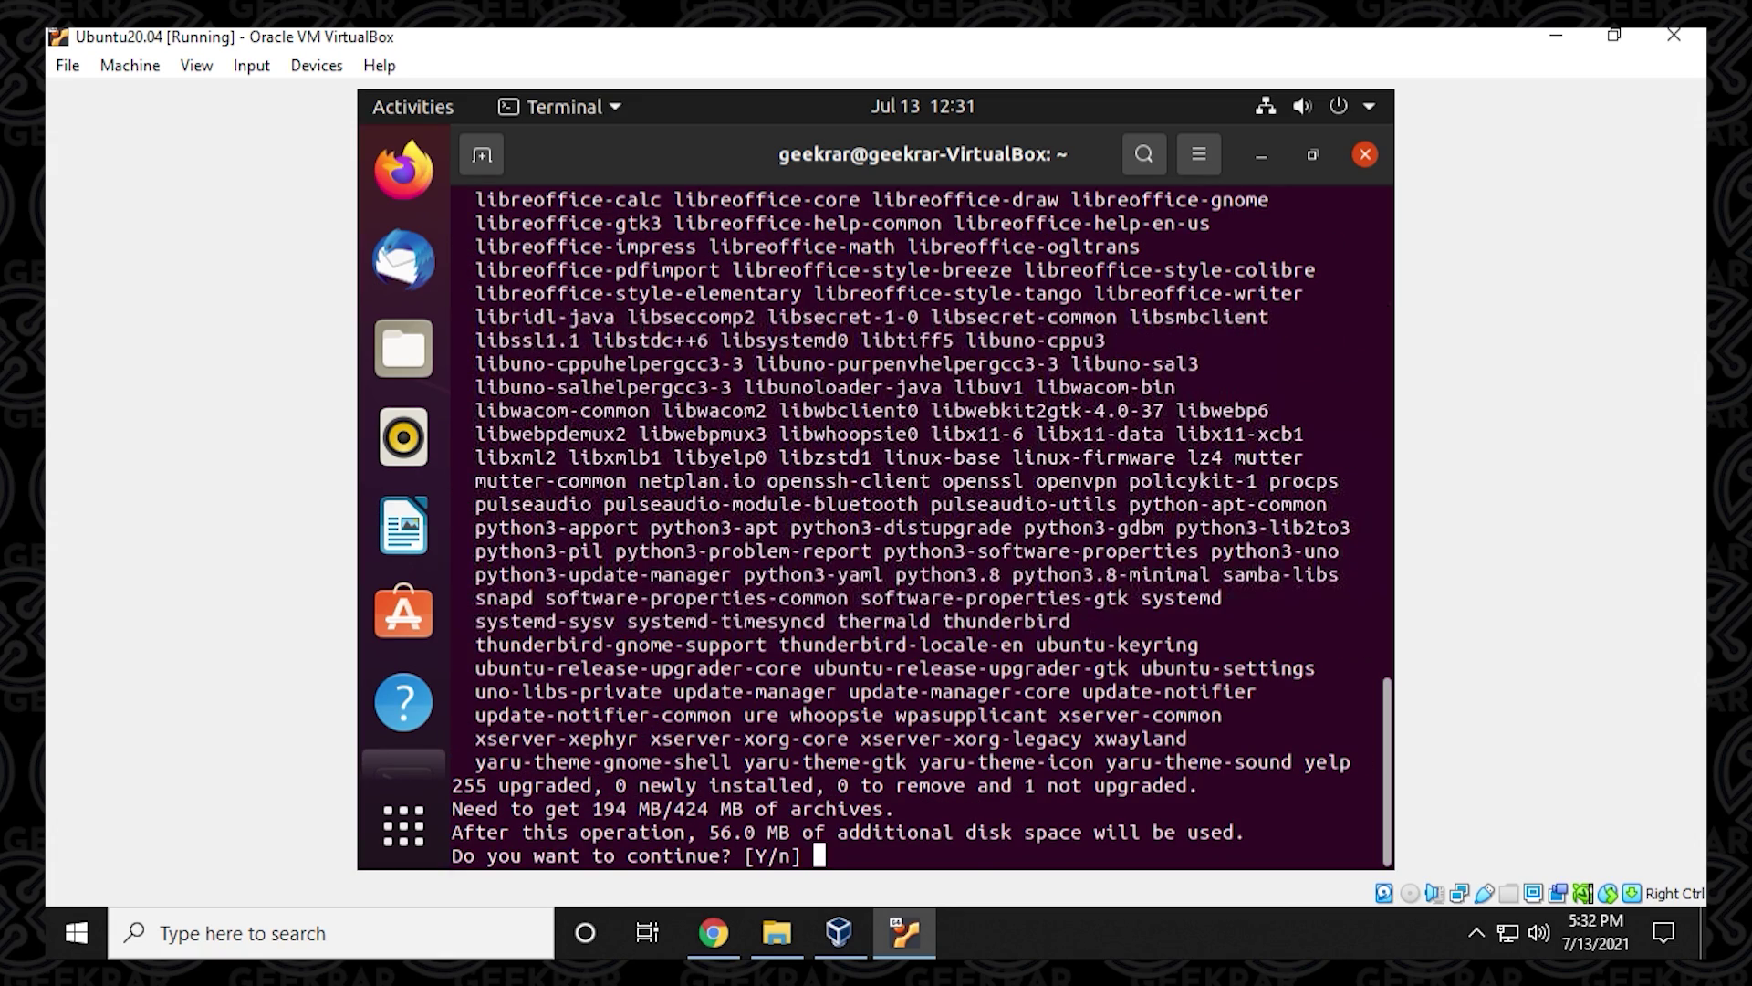
pyautogui.write('y')
pyautogui.press('Return')
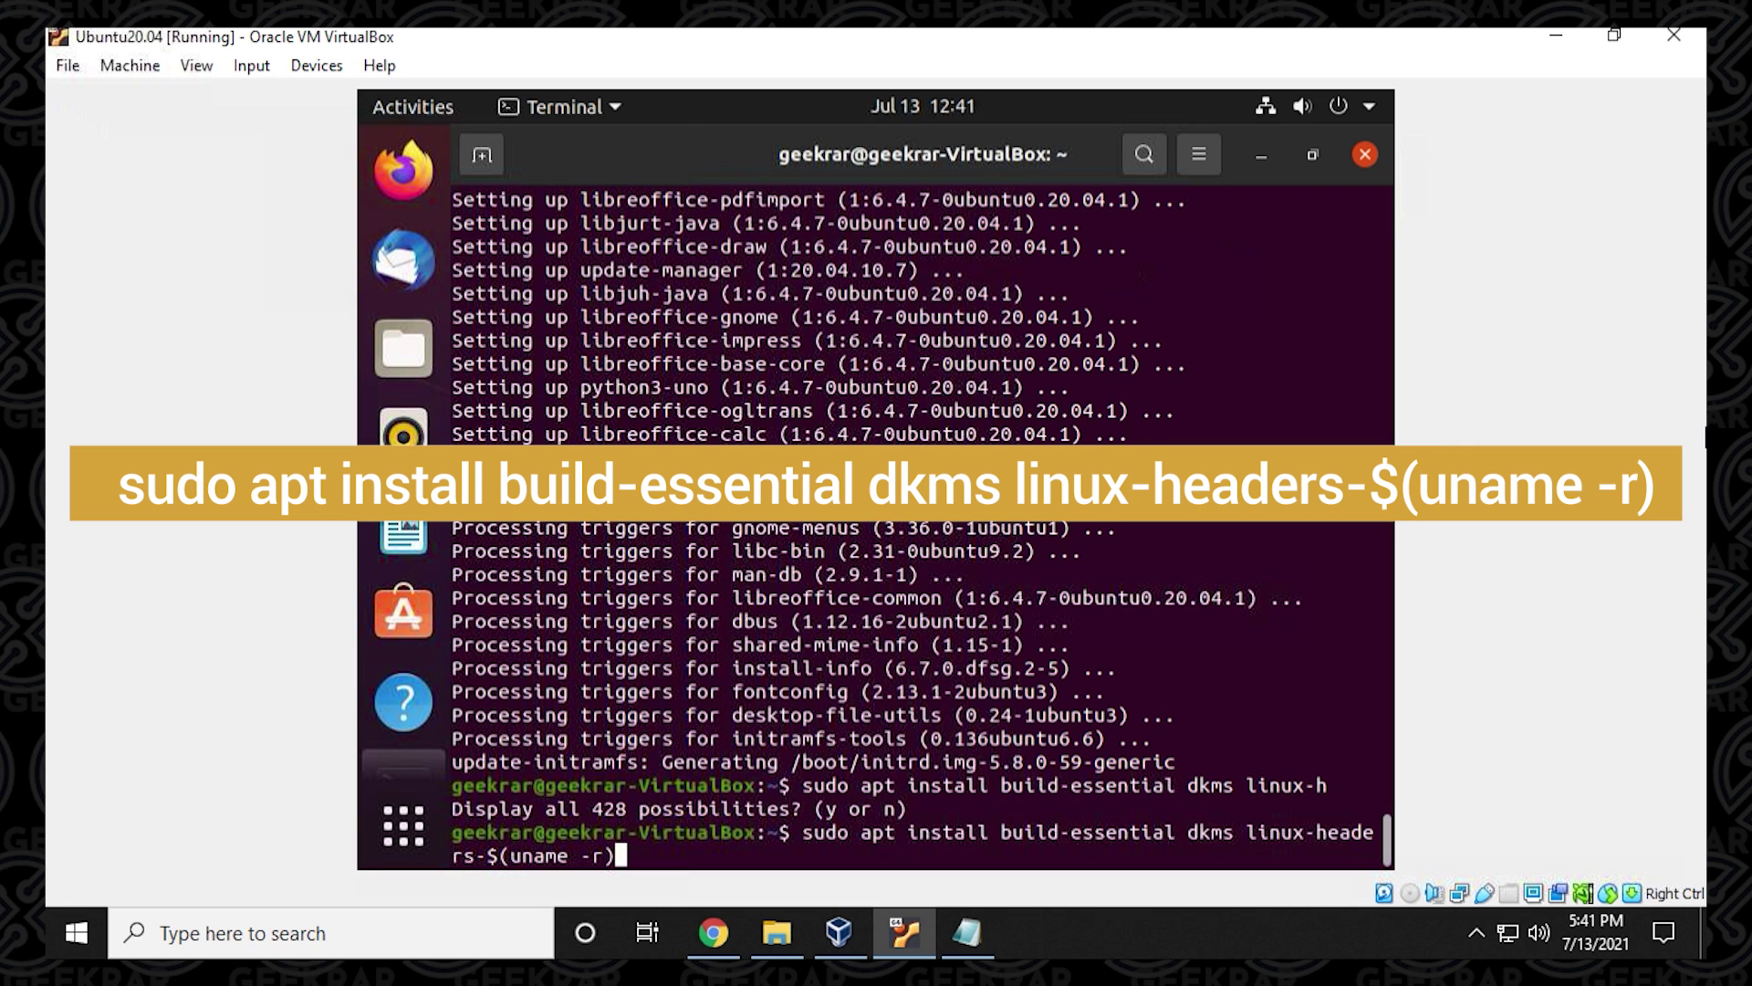
# Run sudo apt install build-essential dkms linux-headers-$(uname -r) and confirm the 34 new packages with y.
pyautogui.press('Return')
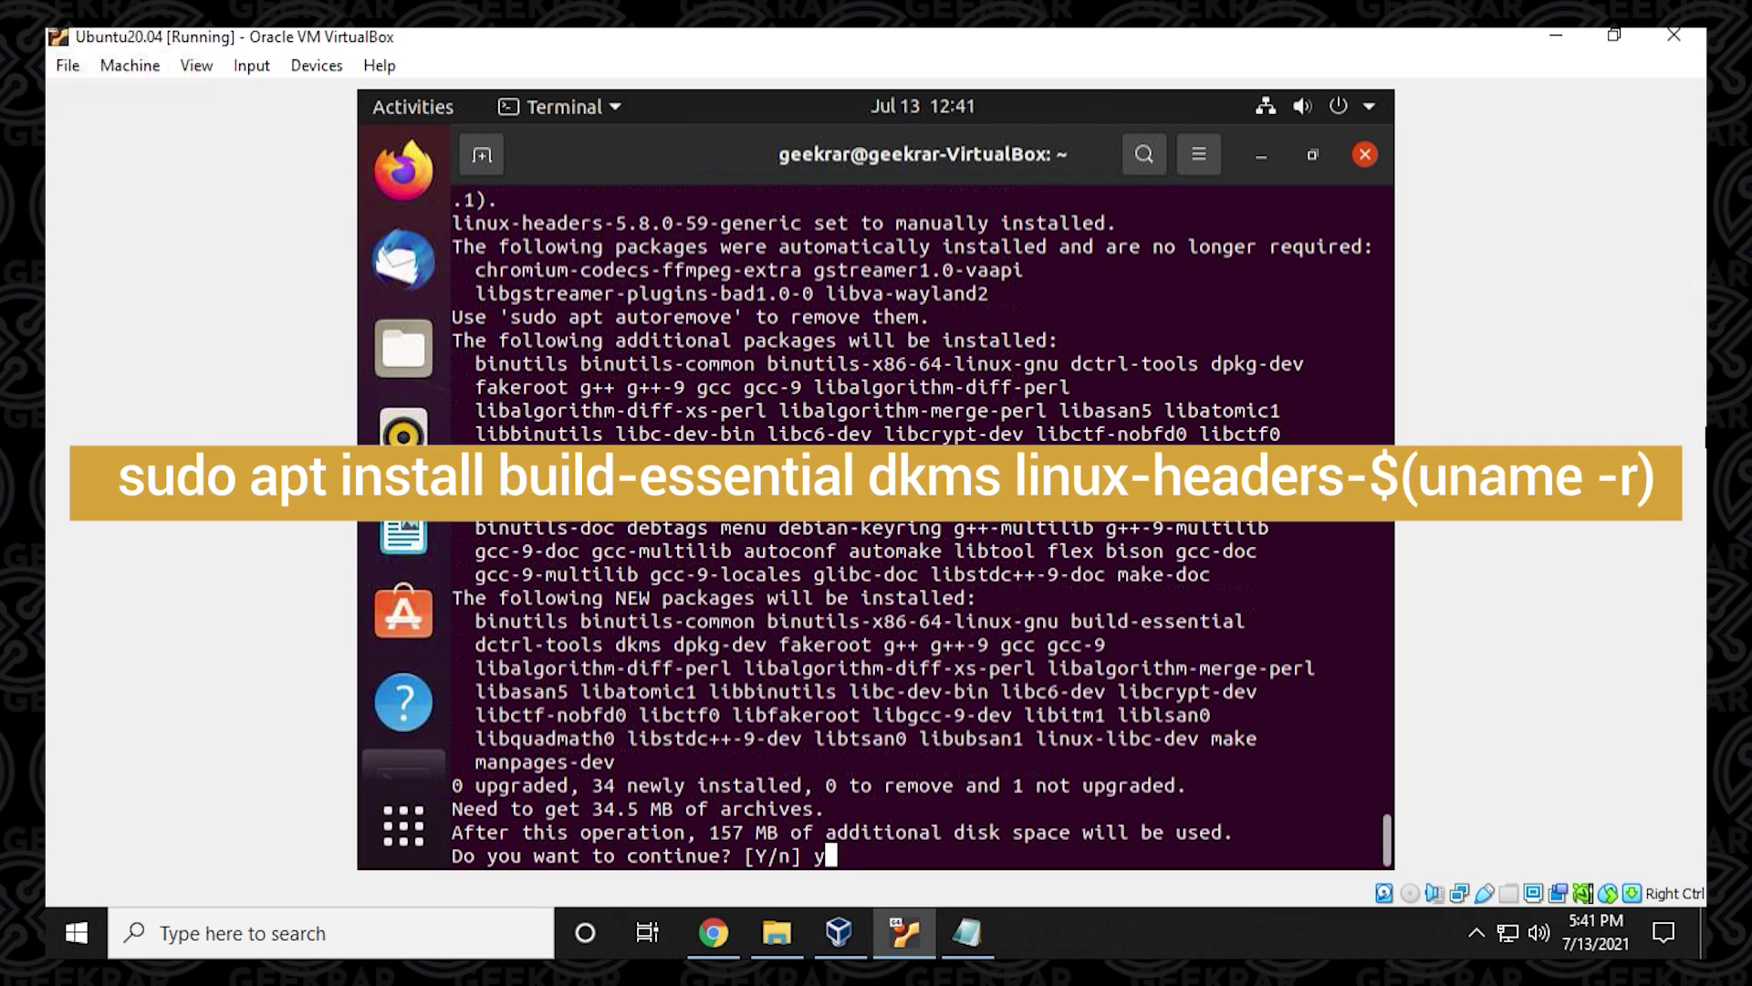
pyautogui.write('y')
pyautogui.press('Return')
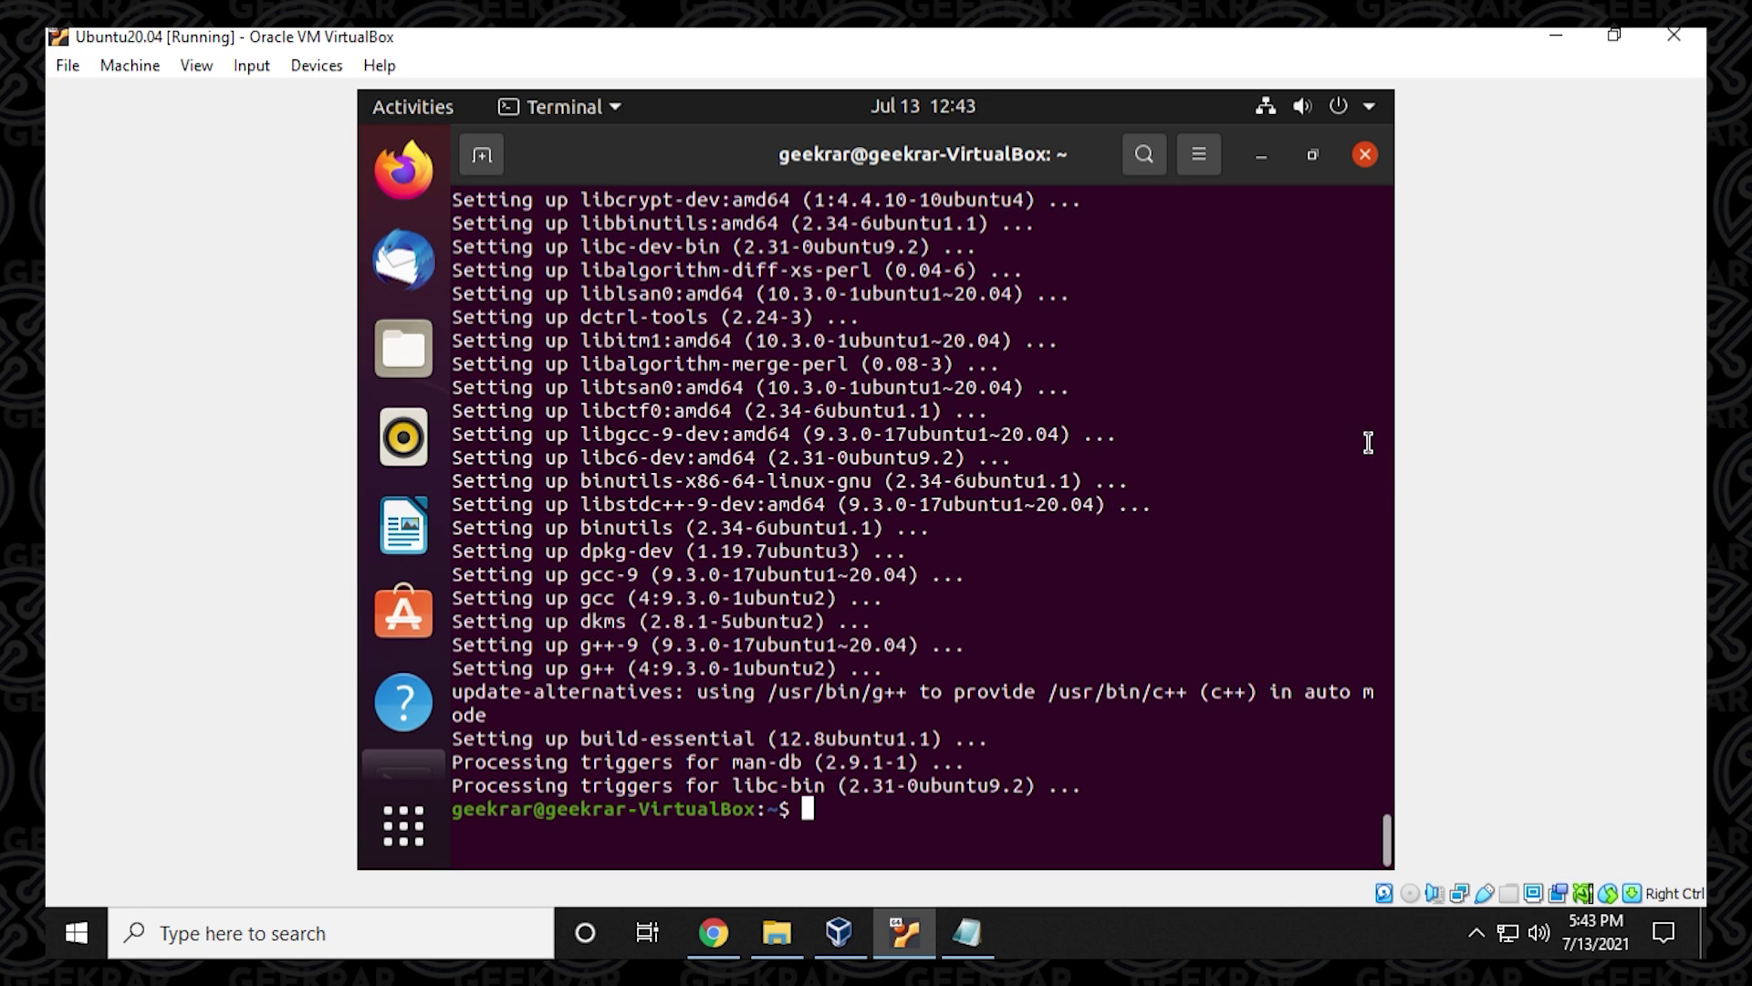
# Close the terminal and insert the Guest Additions CD image from the Devices menu.
pyautogui.click(1369, 154)
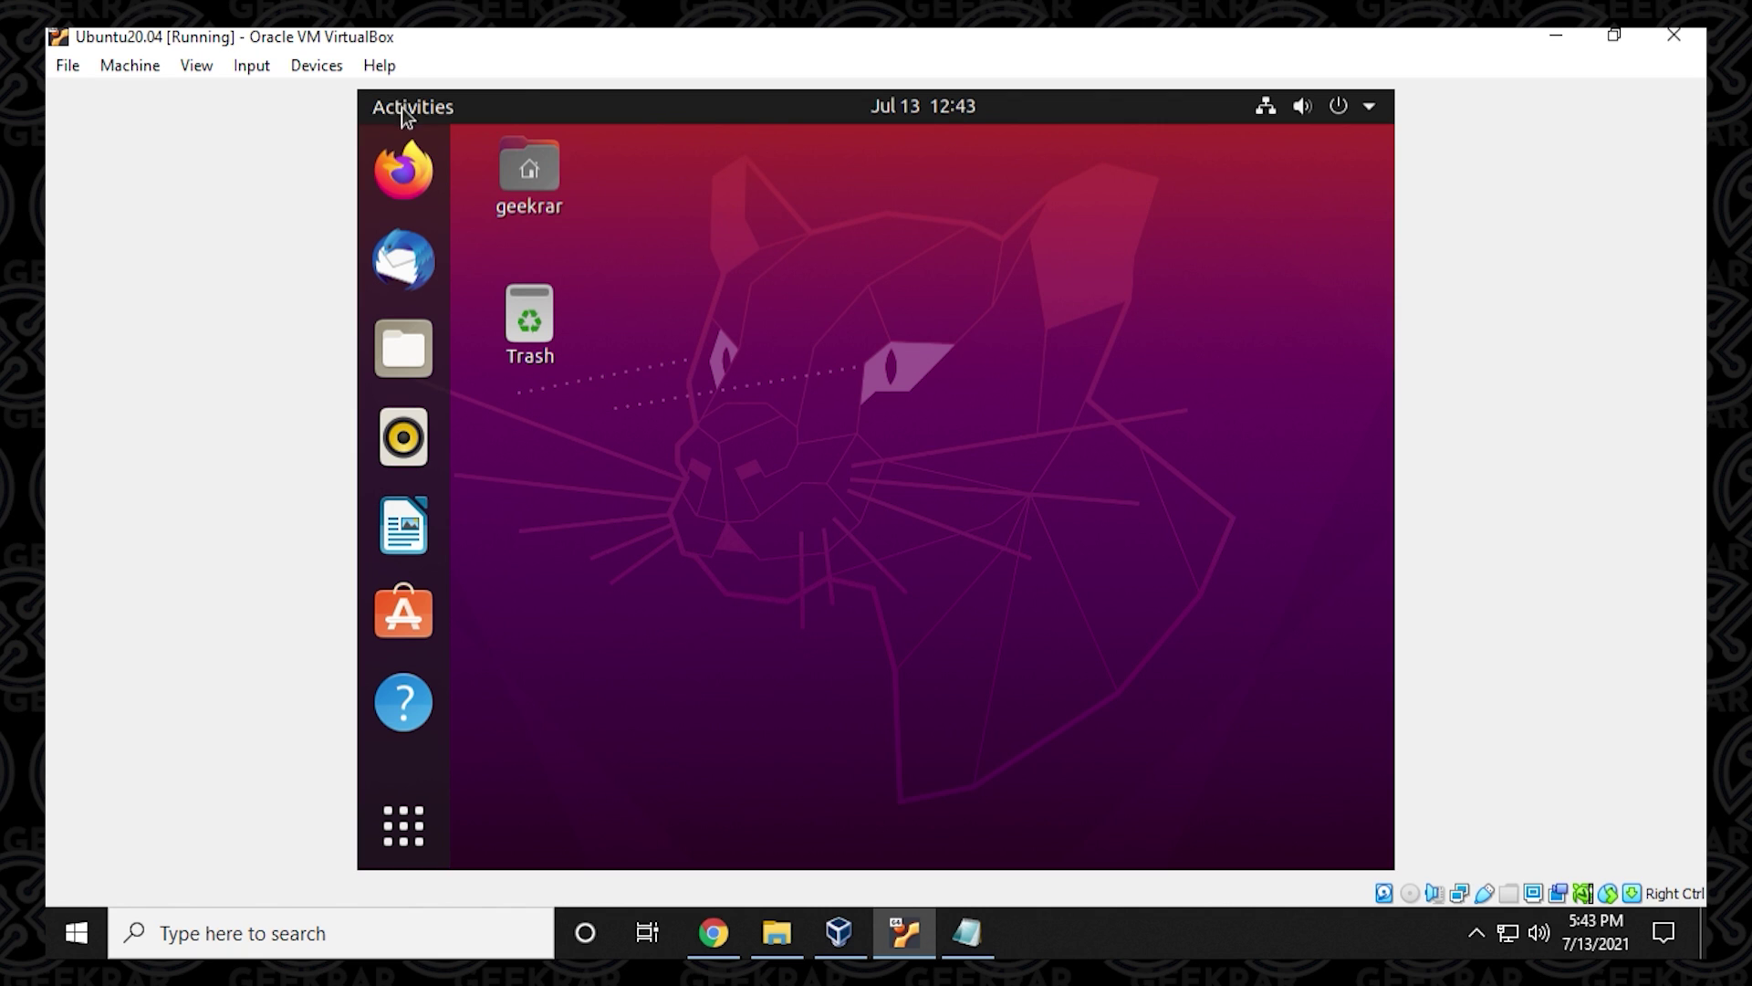
pyautogui.click(310, 66)
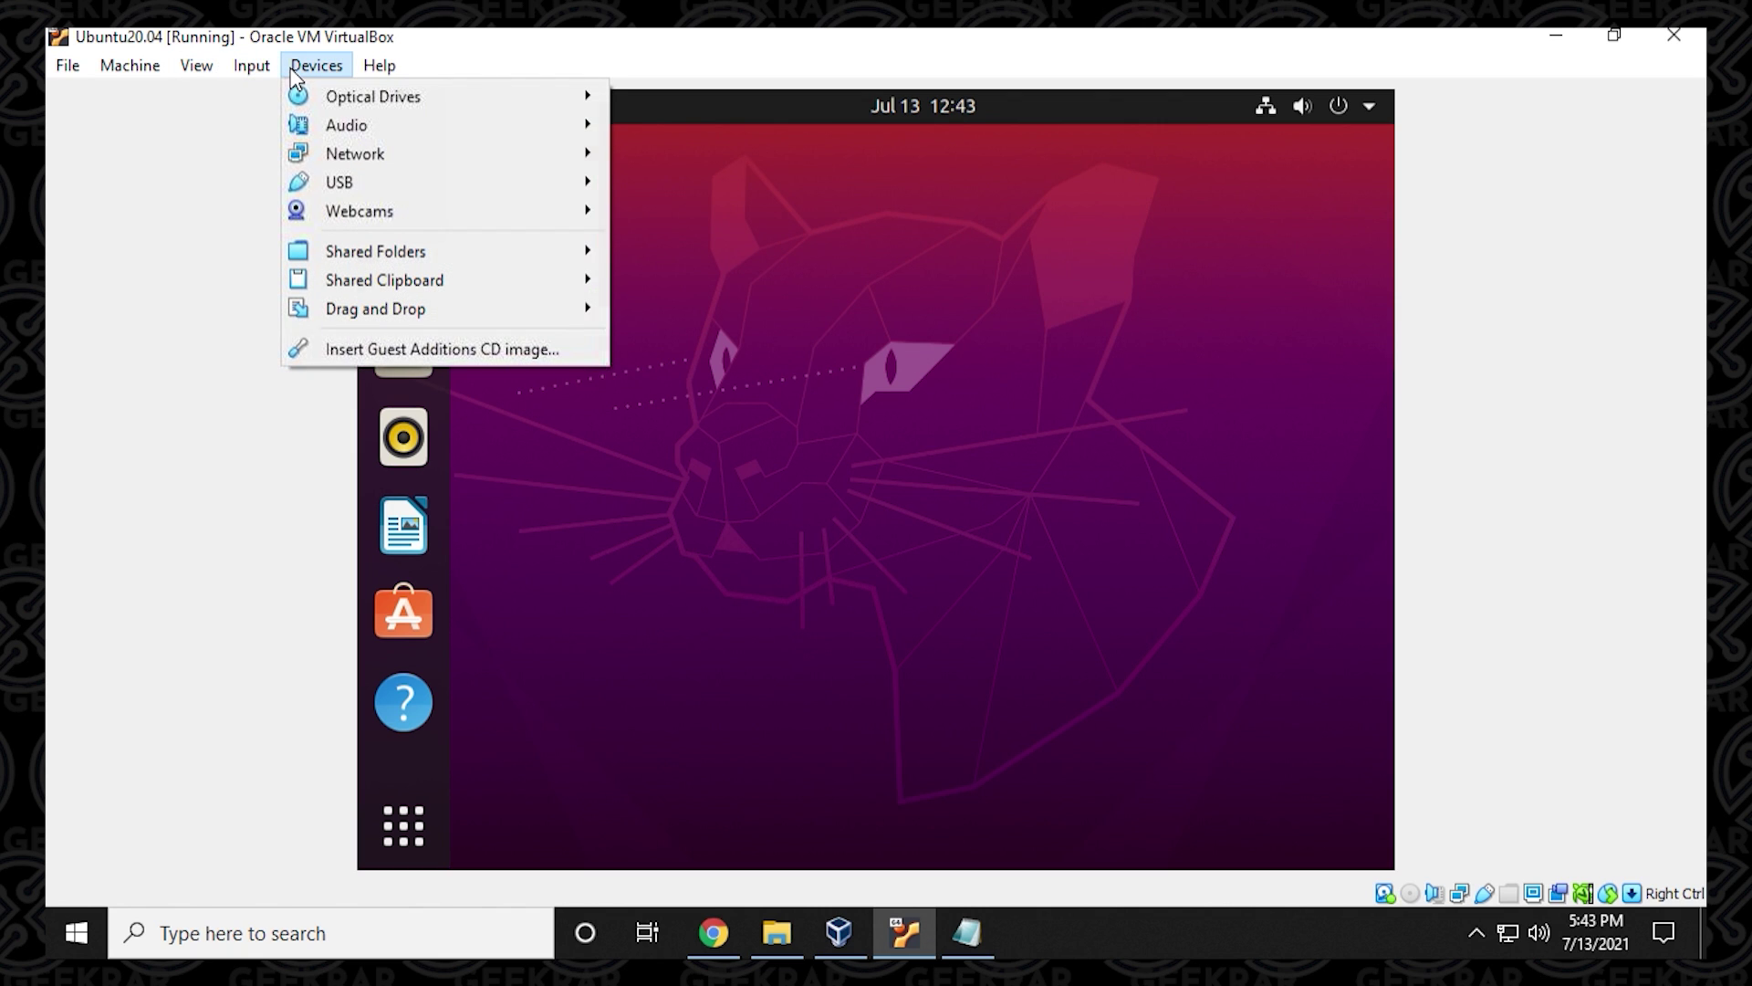
pyautogui.click(425, 350)
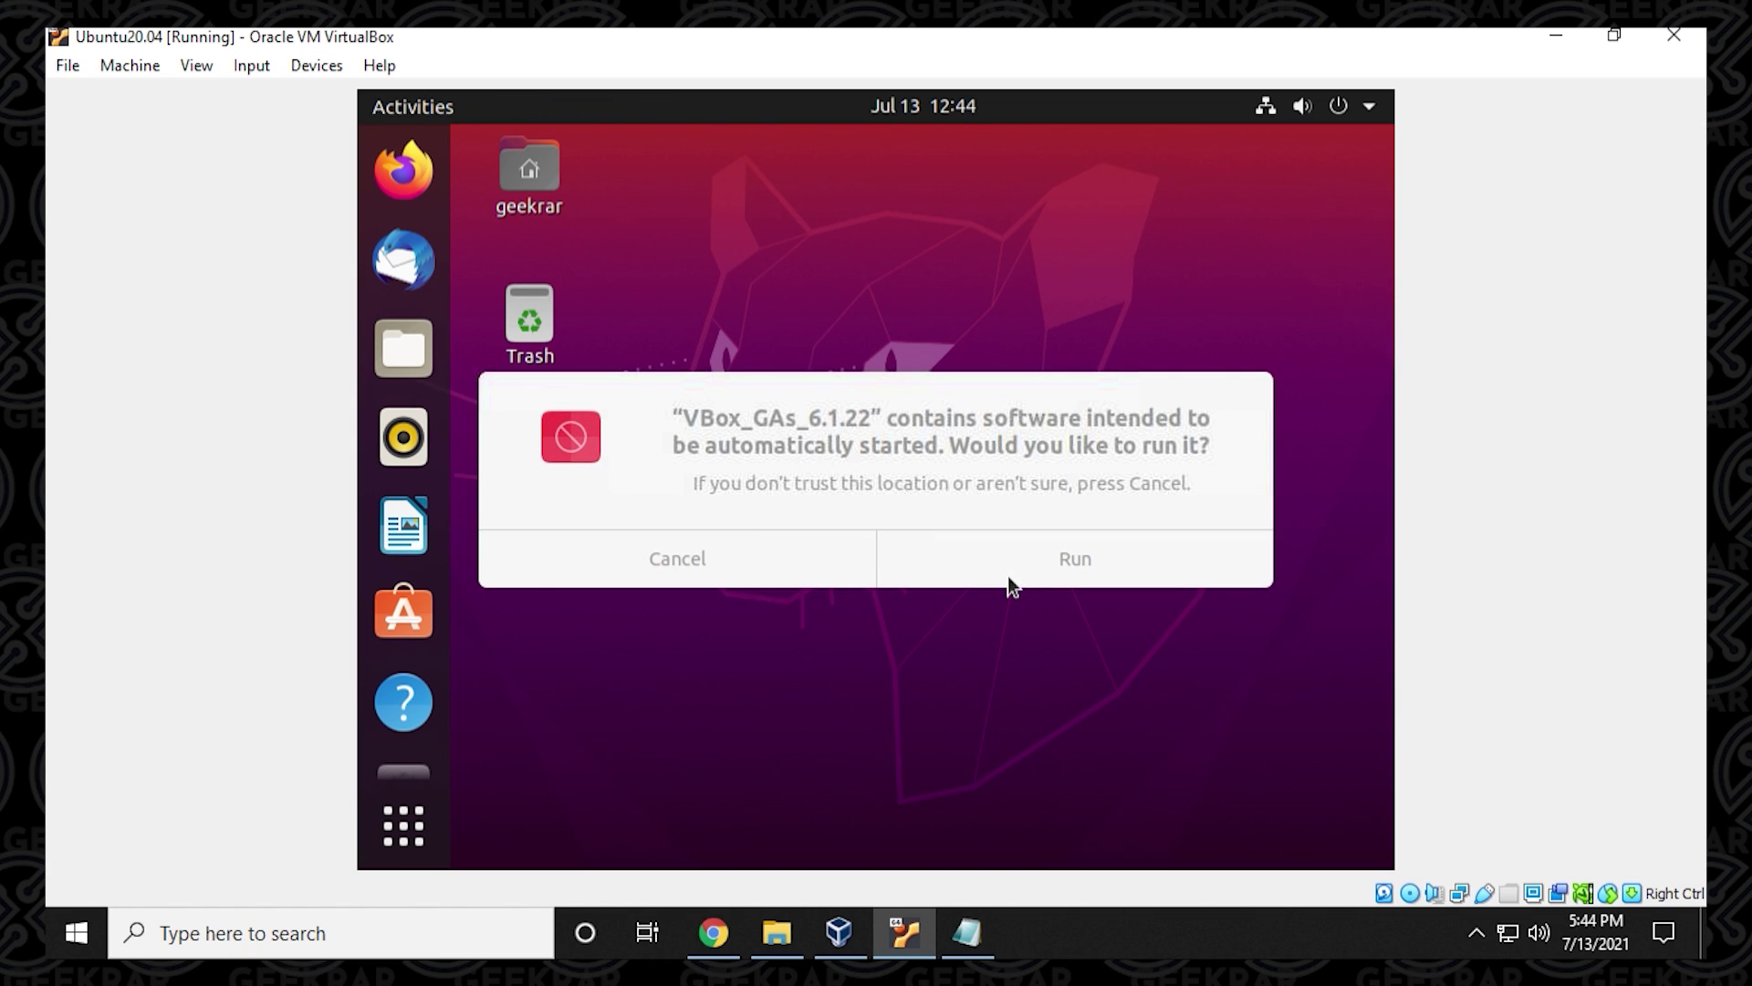
# Run the Guest Additions 6.1.22 disc and authenticate with the administrator password.
pyautogui.click(1020, 561)
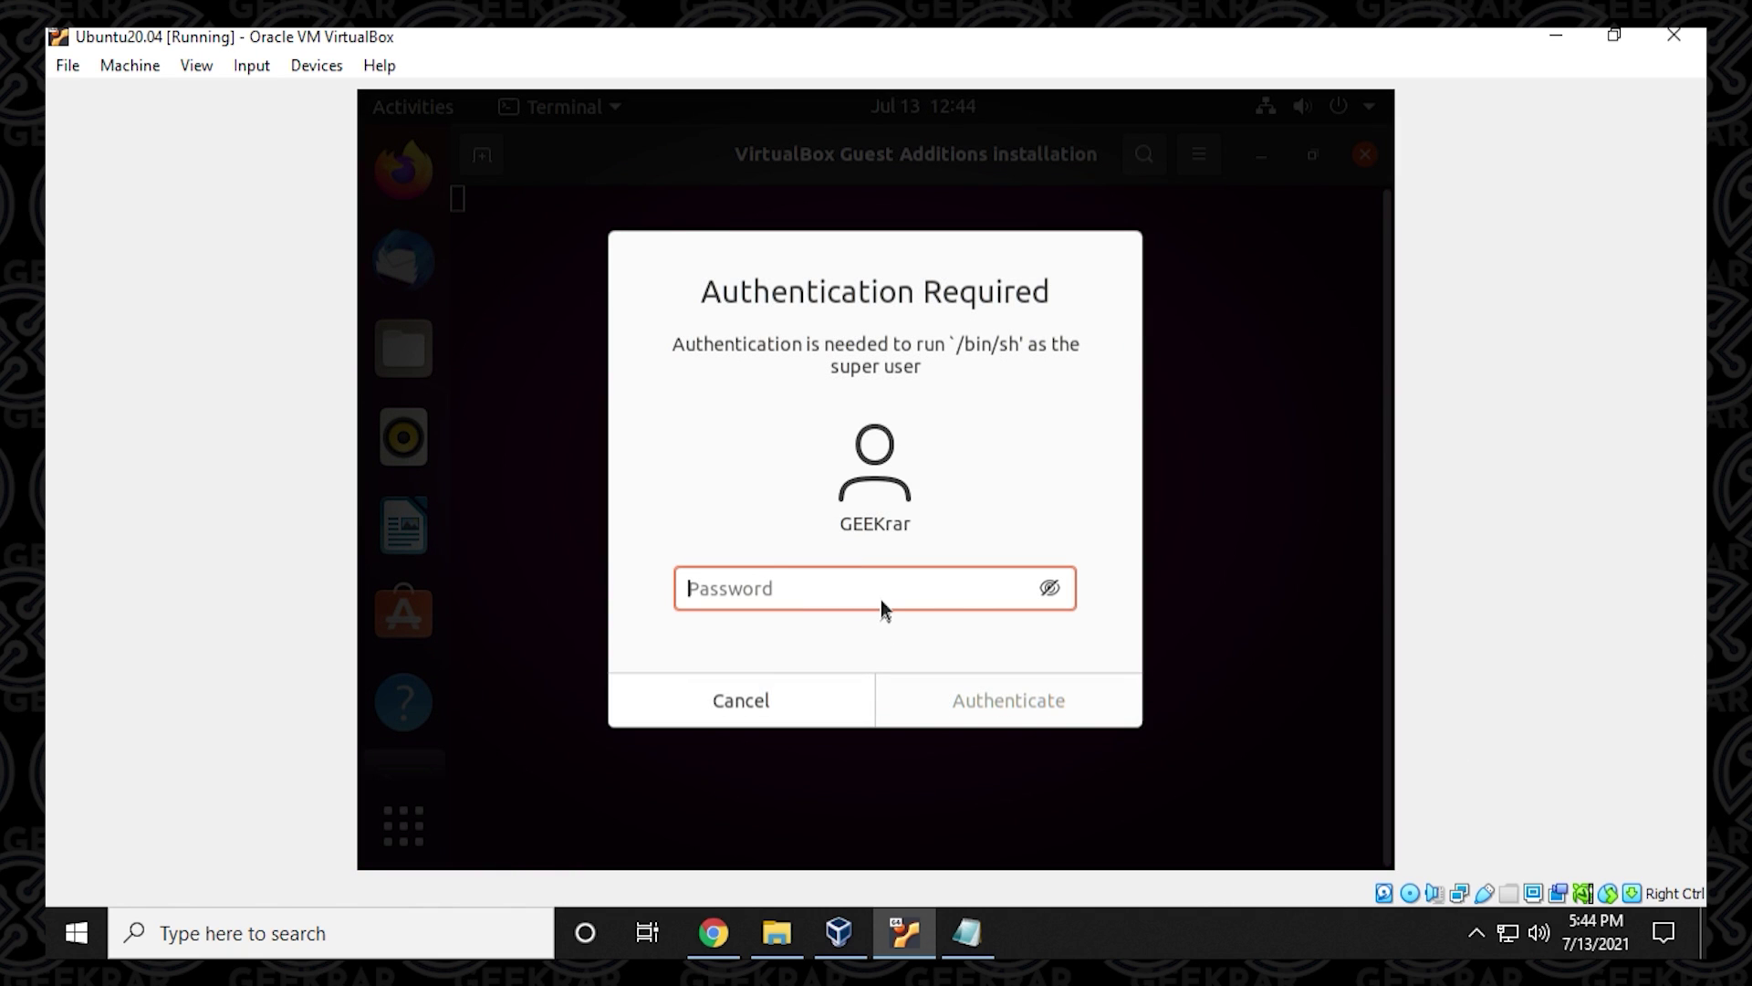
pyautogui.write('****')
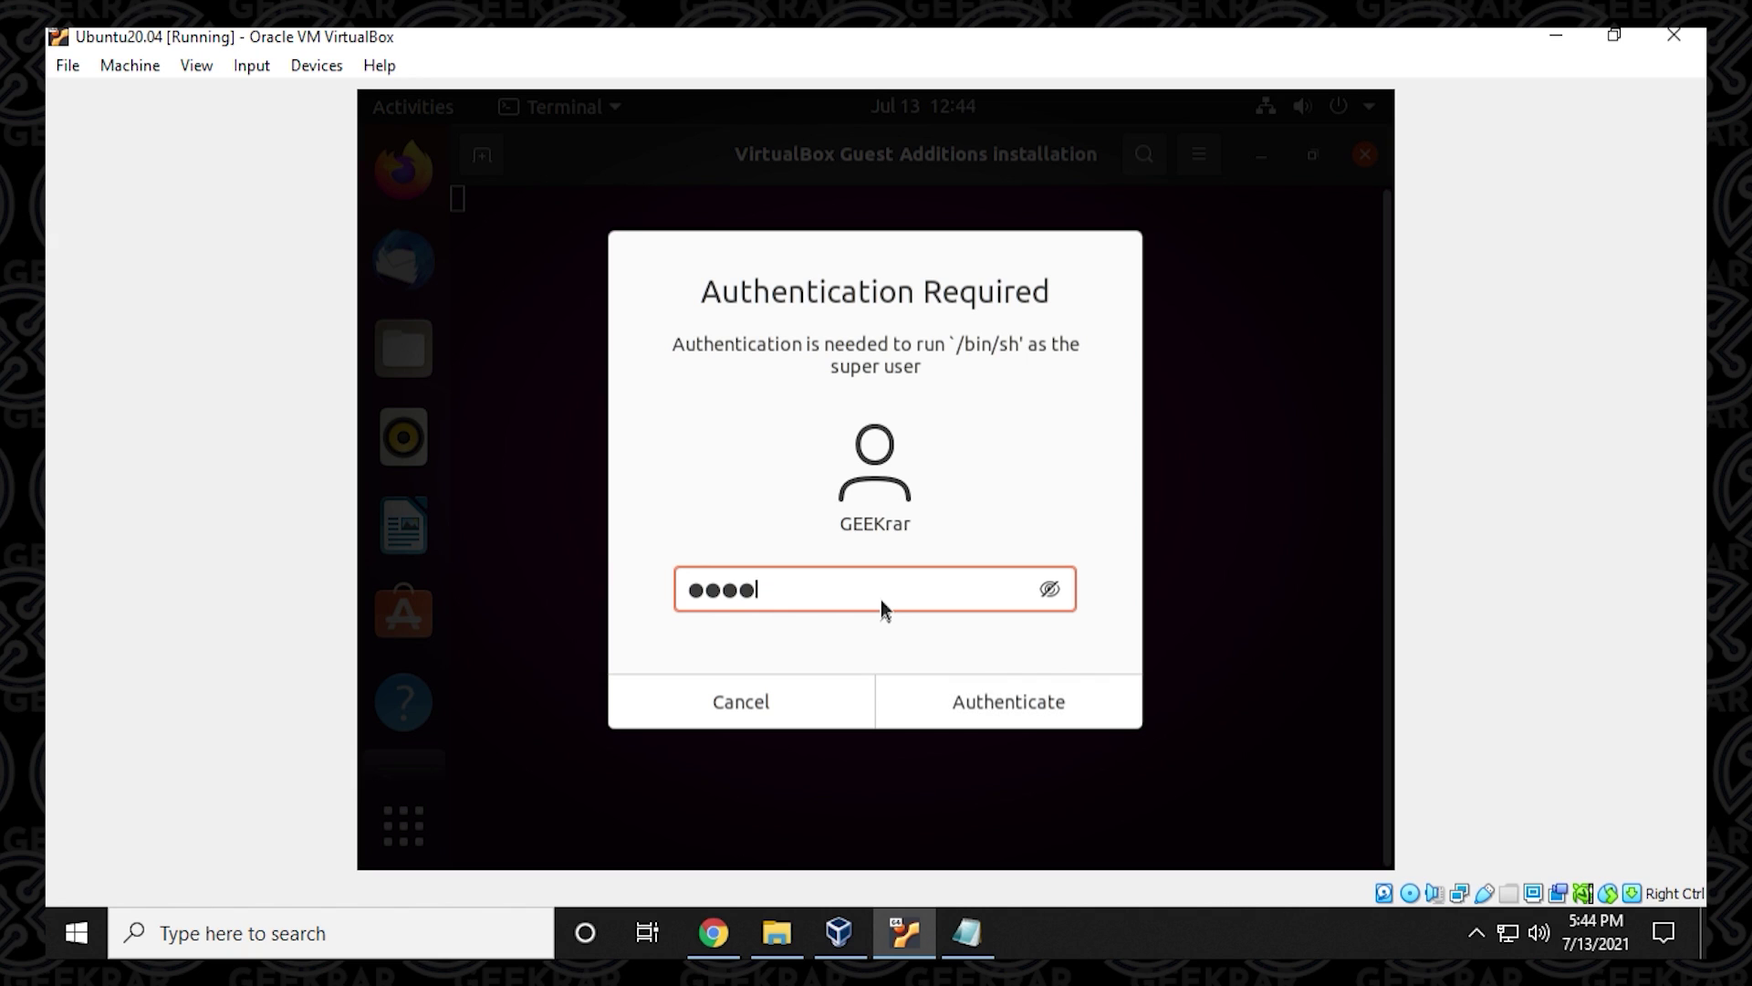
pyautogui.write('***')
pyautogui.click(969, 699)
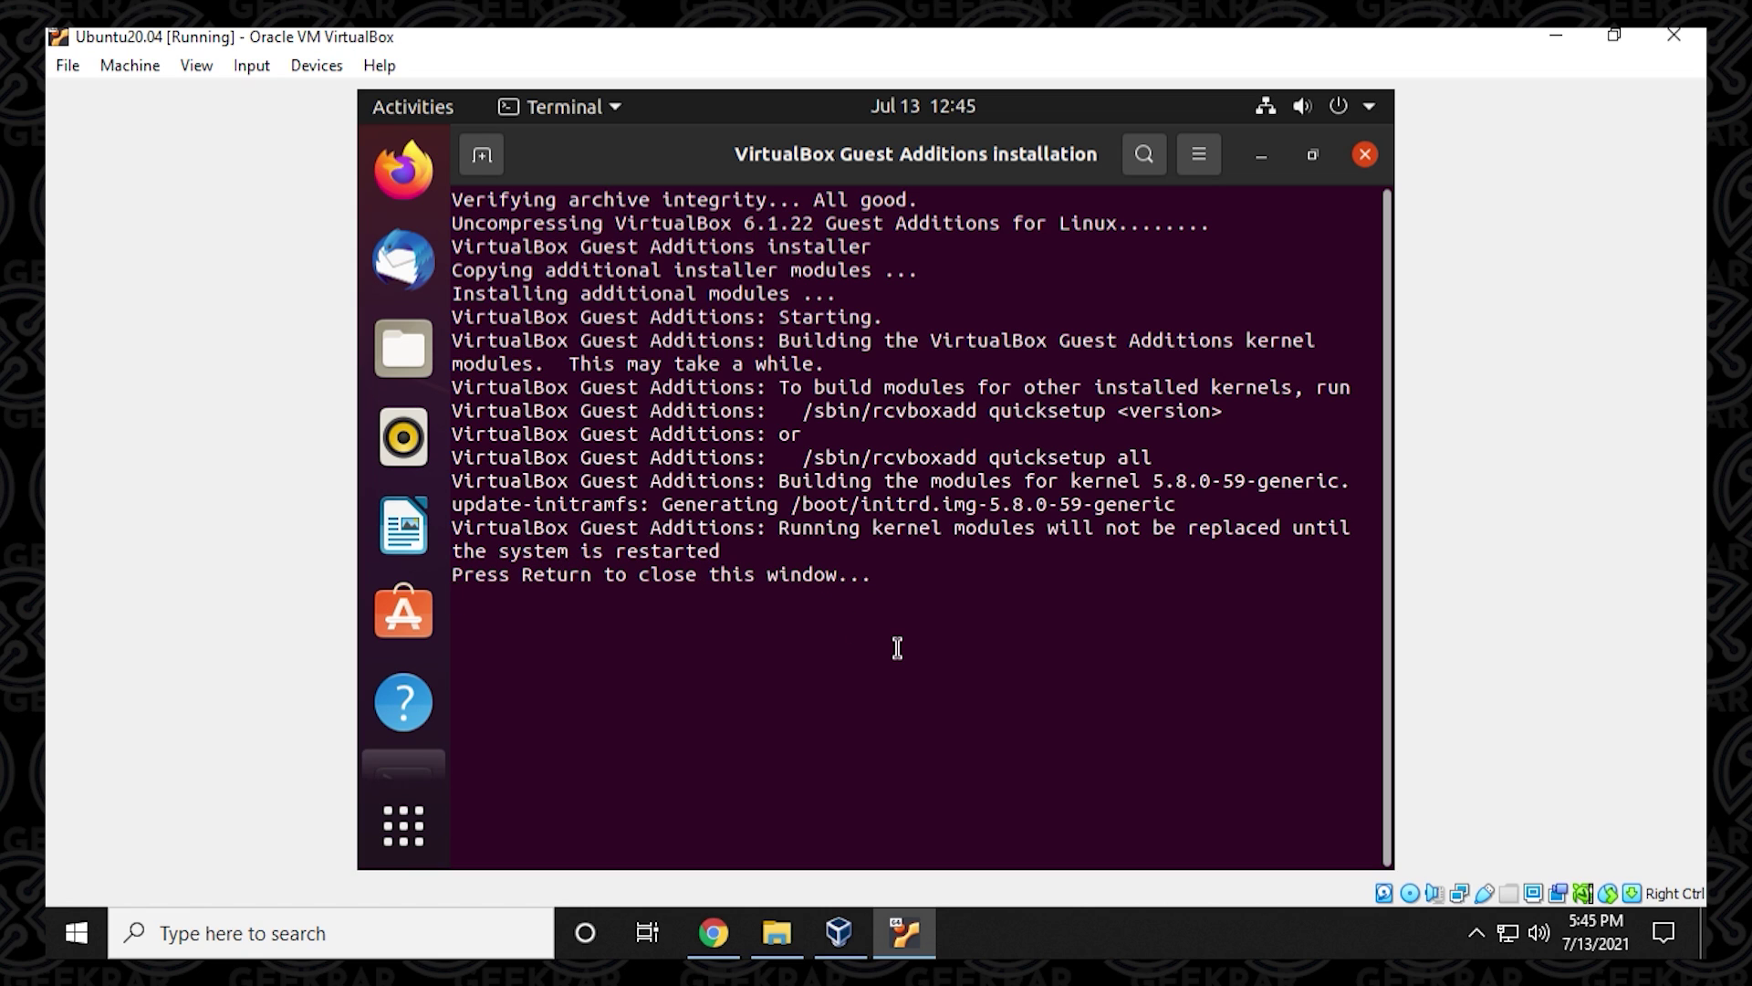
# Close the finished installer and choose Power Off from the guest's system menu.
pyautogui.press('Return')
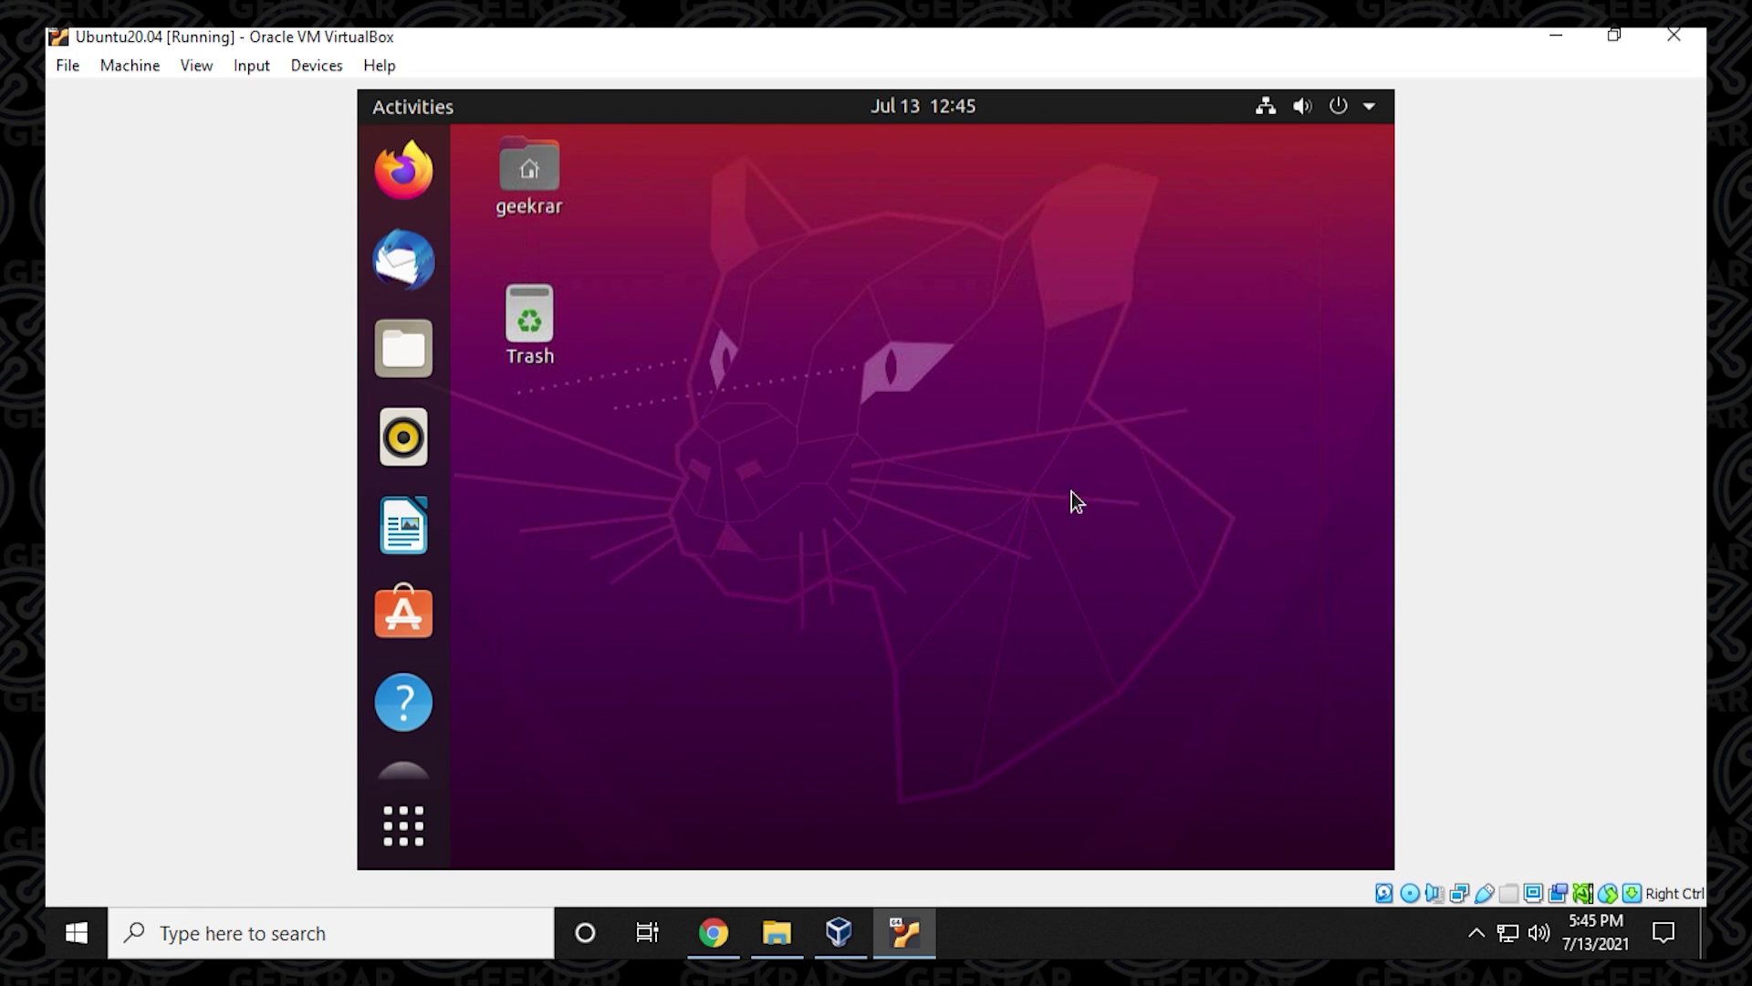
pyautogui.click(1341, 111)
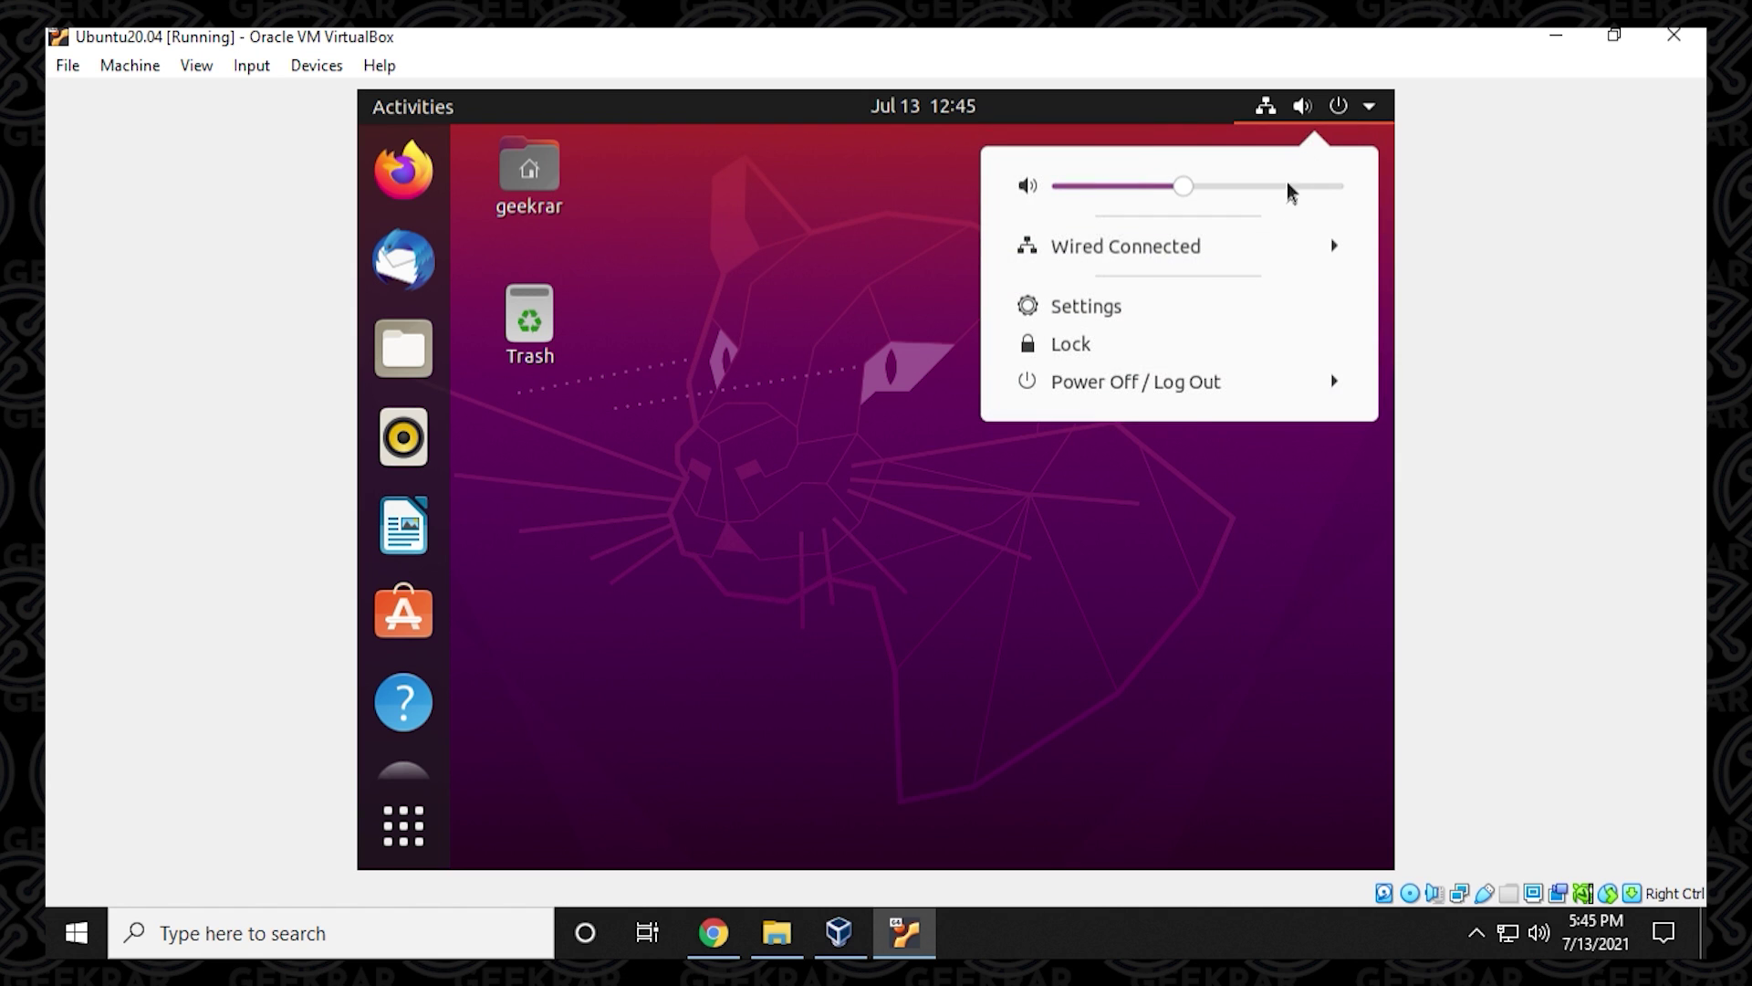
pyautogui.click(1188, 392)
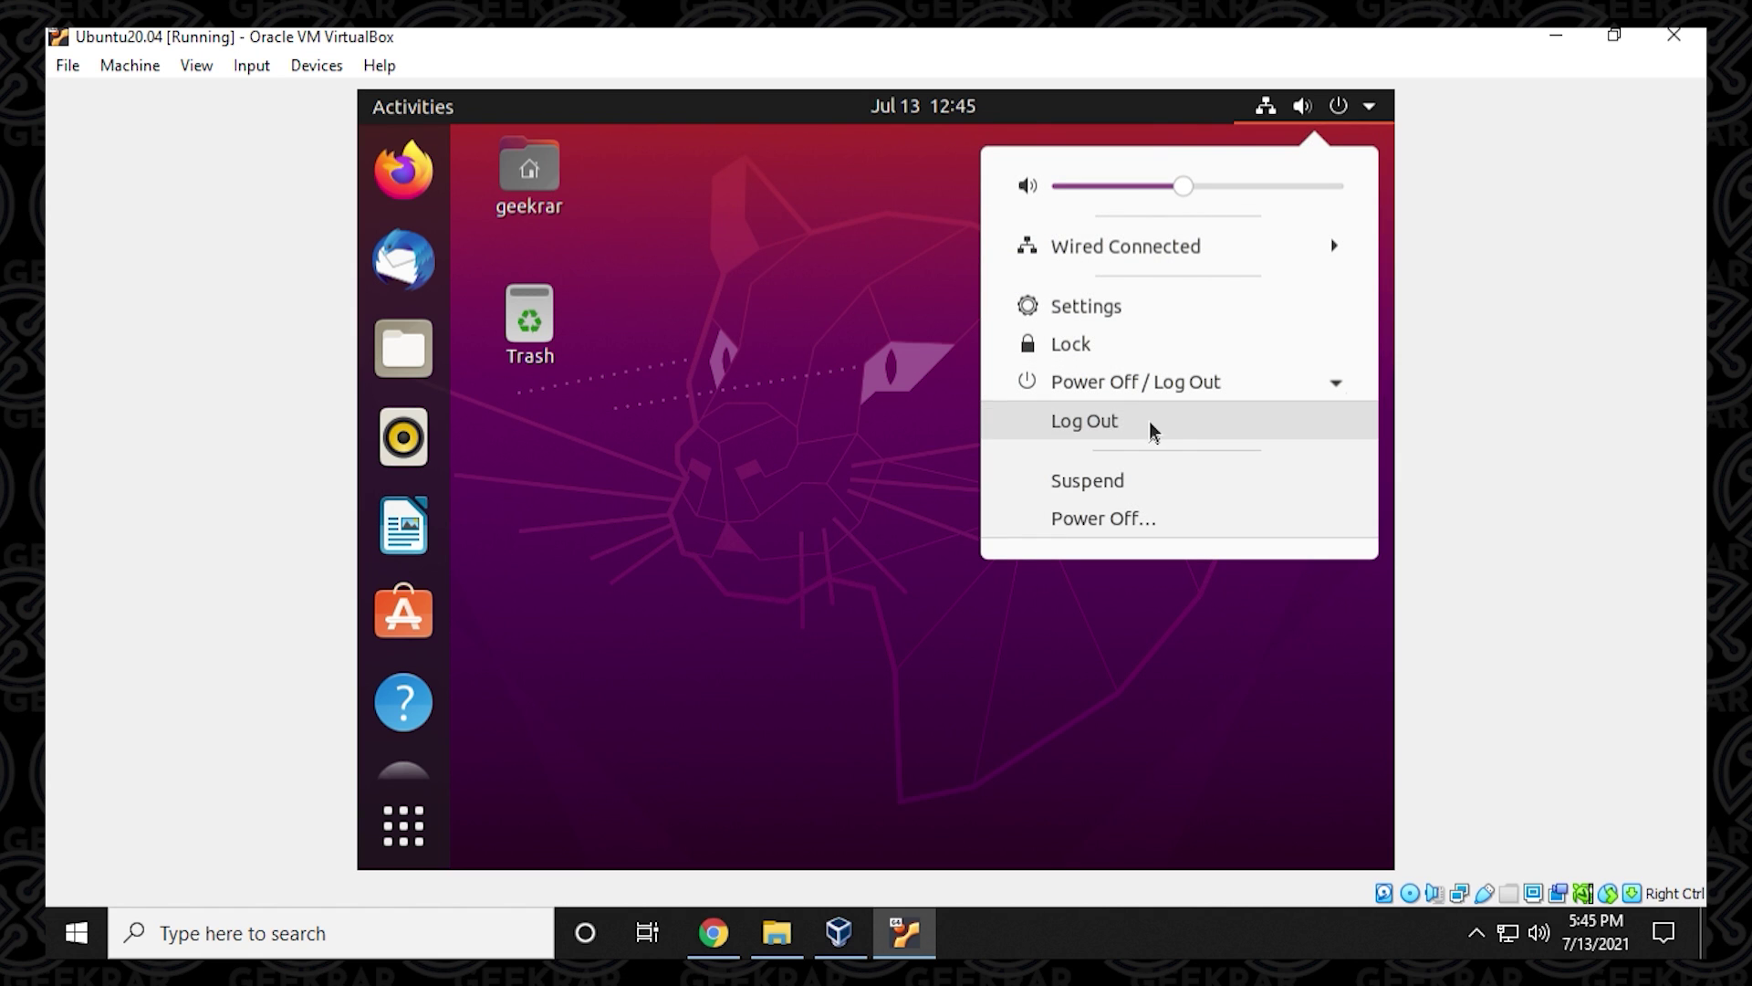
pyautogui.click(1122, 518)
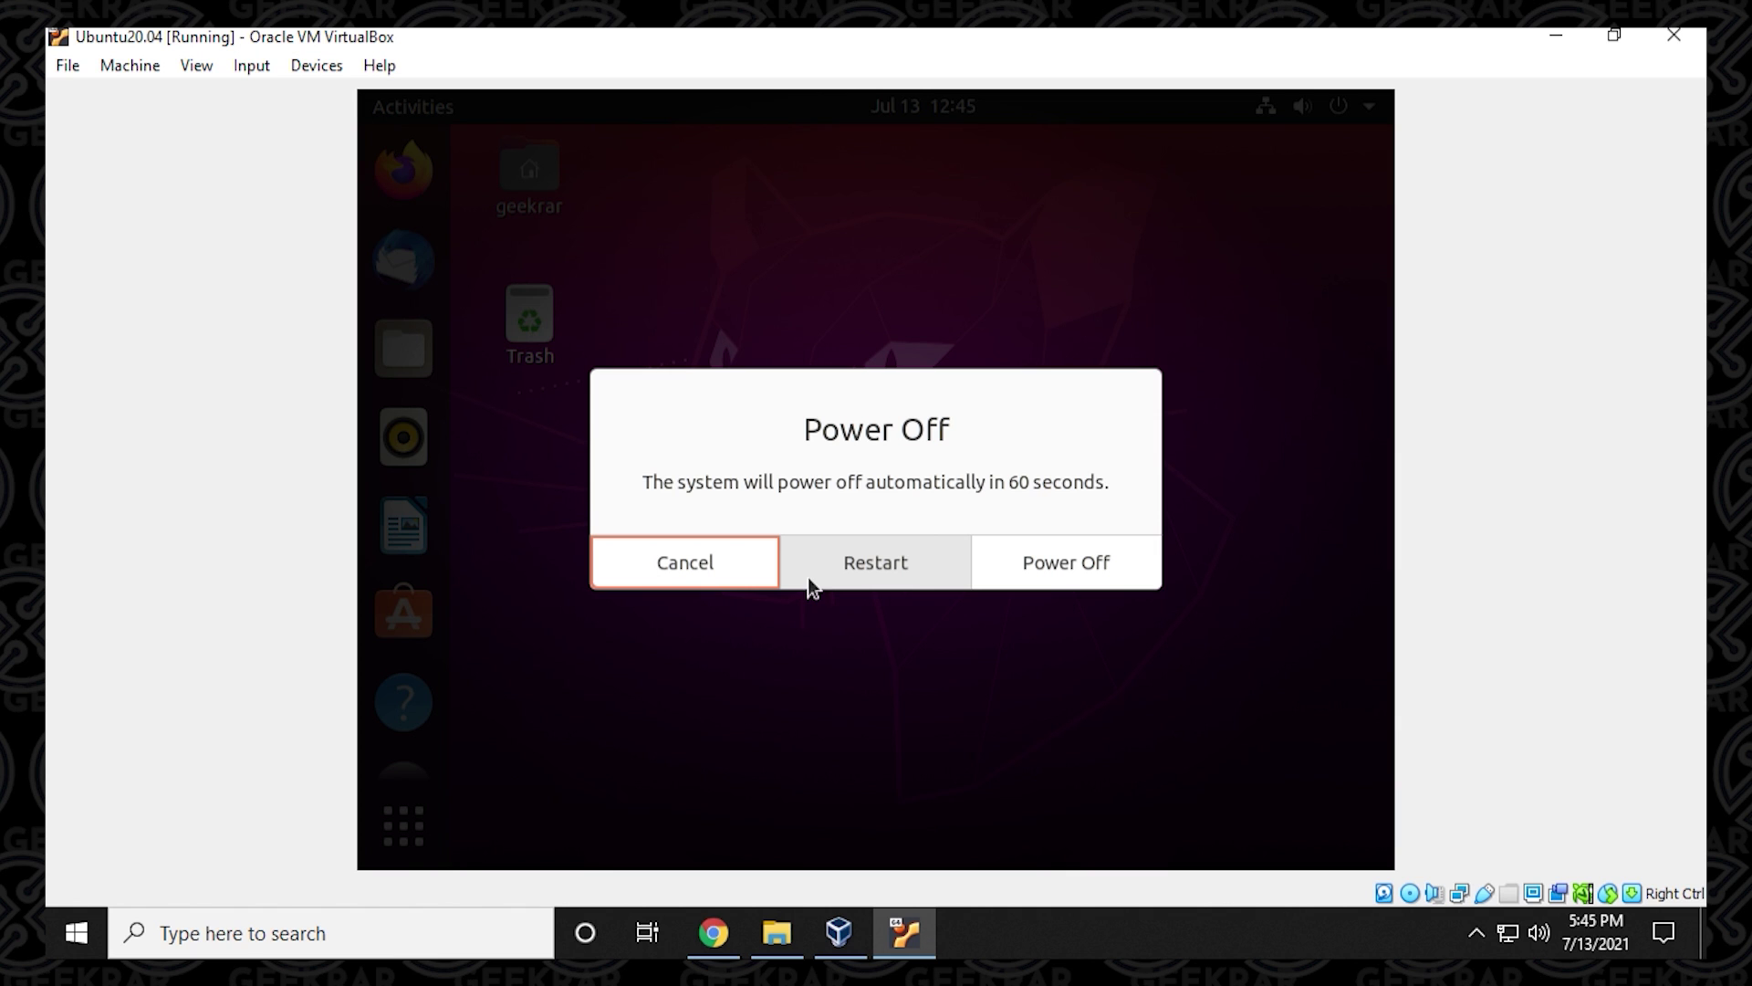
pyautogui.click(1049, 578)
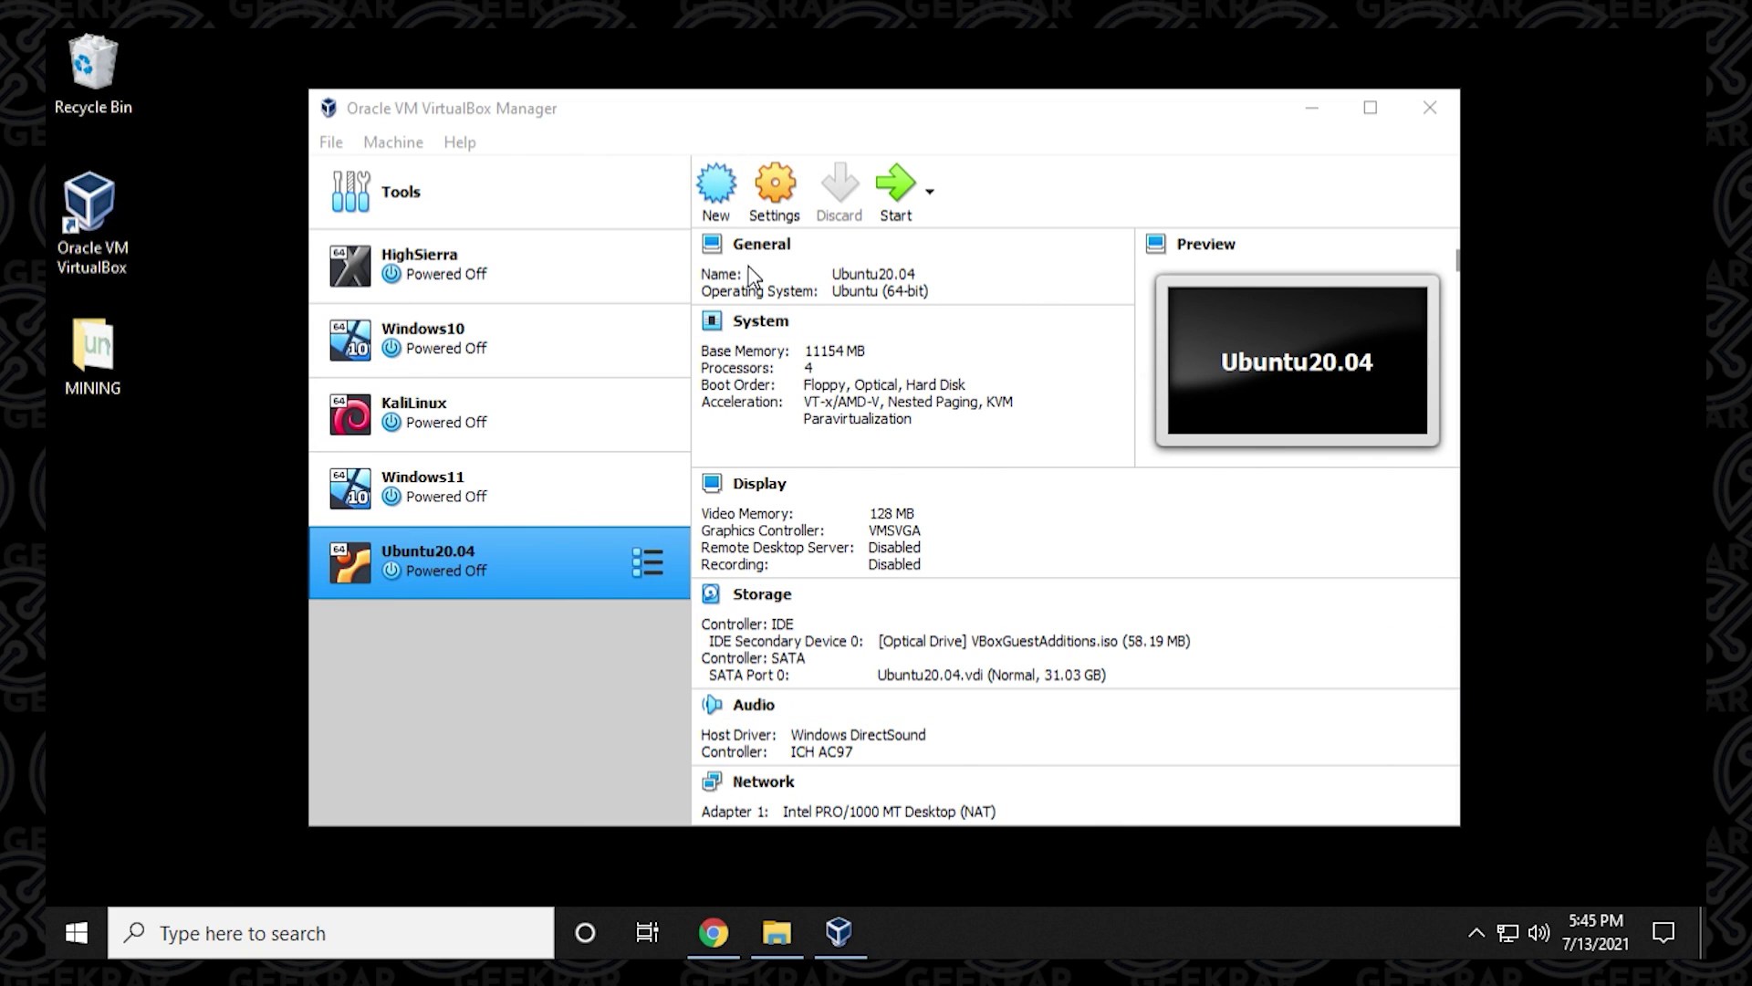
# Start Ubuntu20.04 from VirtualBox Manager and sign in with the user's password.
pyautogui.click(920, 198)
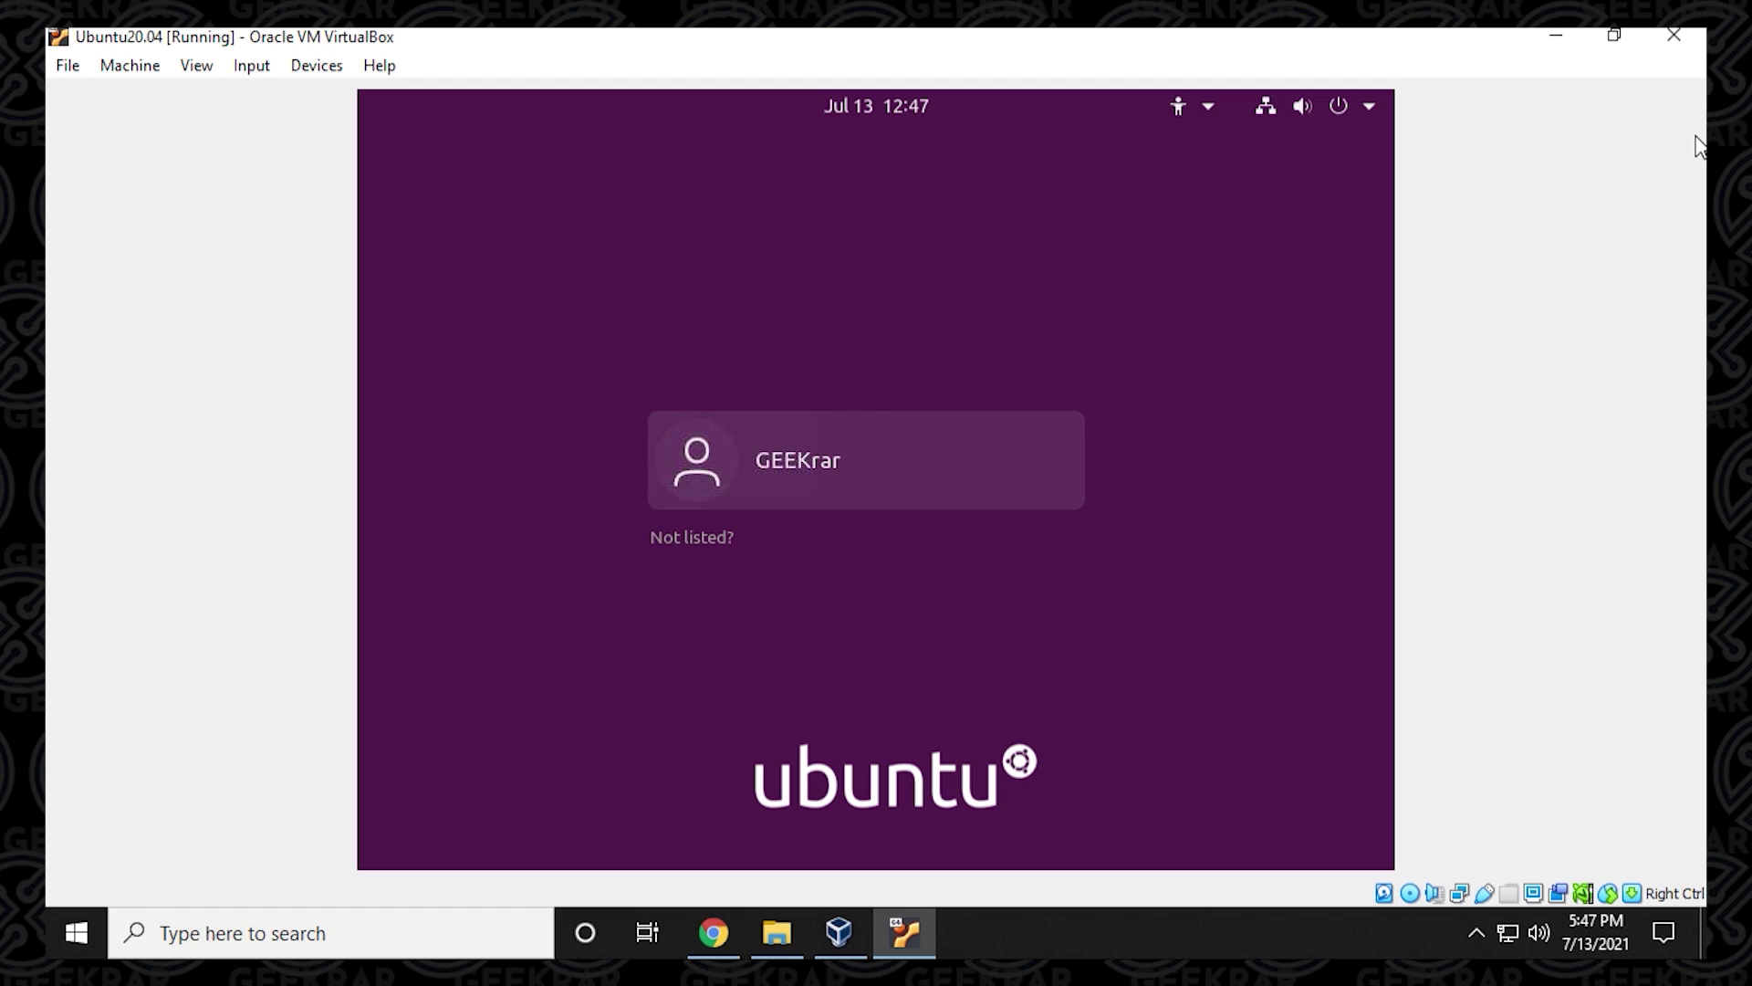
pyautogui.click(779, 478)
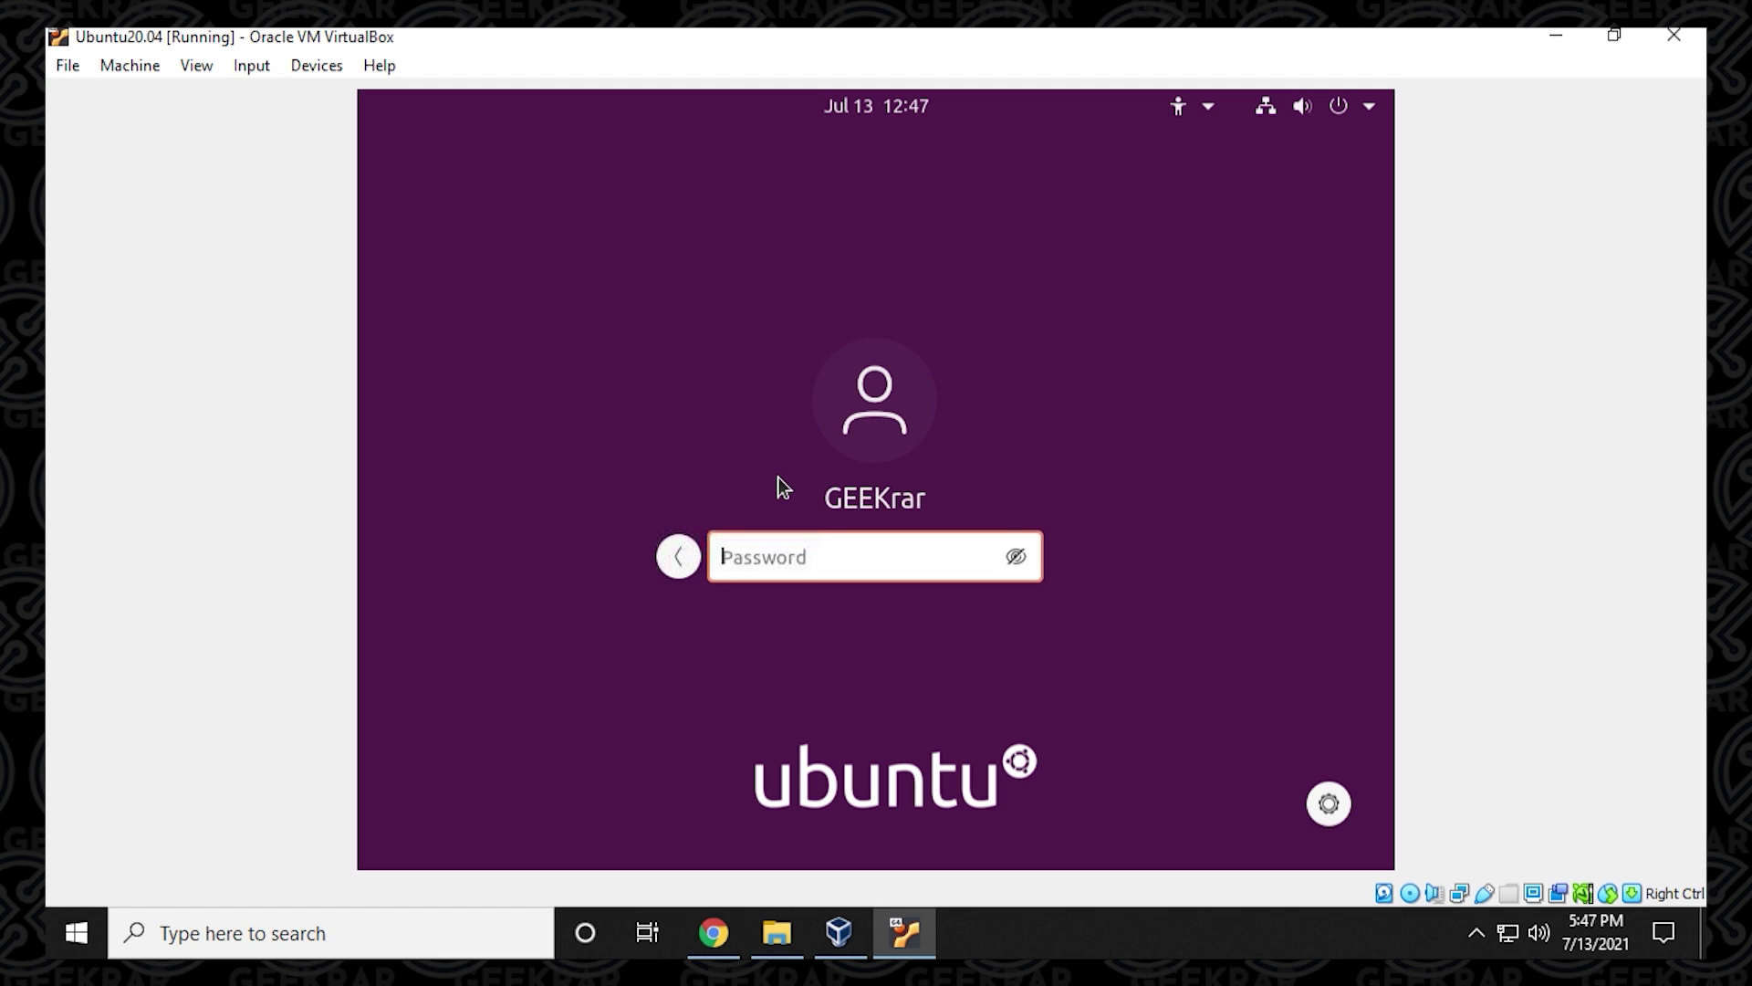
pyautogui.write('*******')
pyautogui.press('Return')
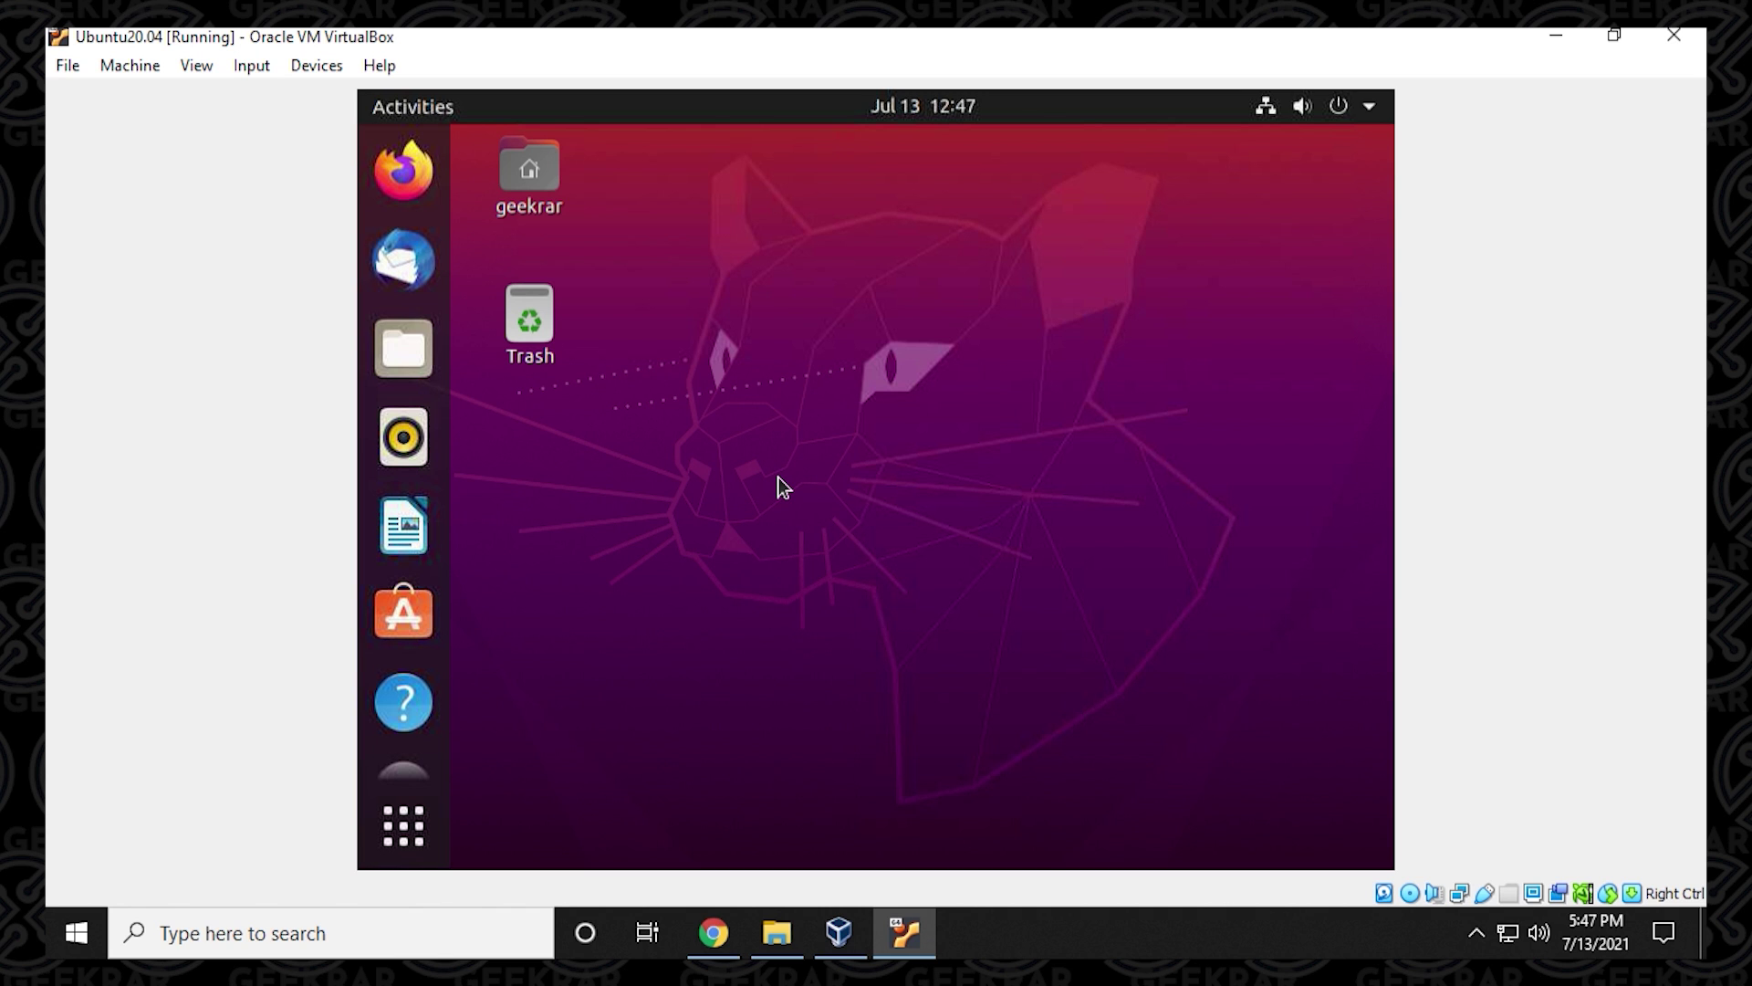
# Restore and maximize the VM window, then switch to View > Full-screen Mode.
pyautogui.click(1613, 35)
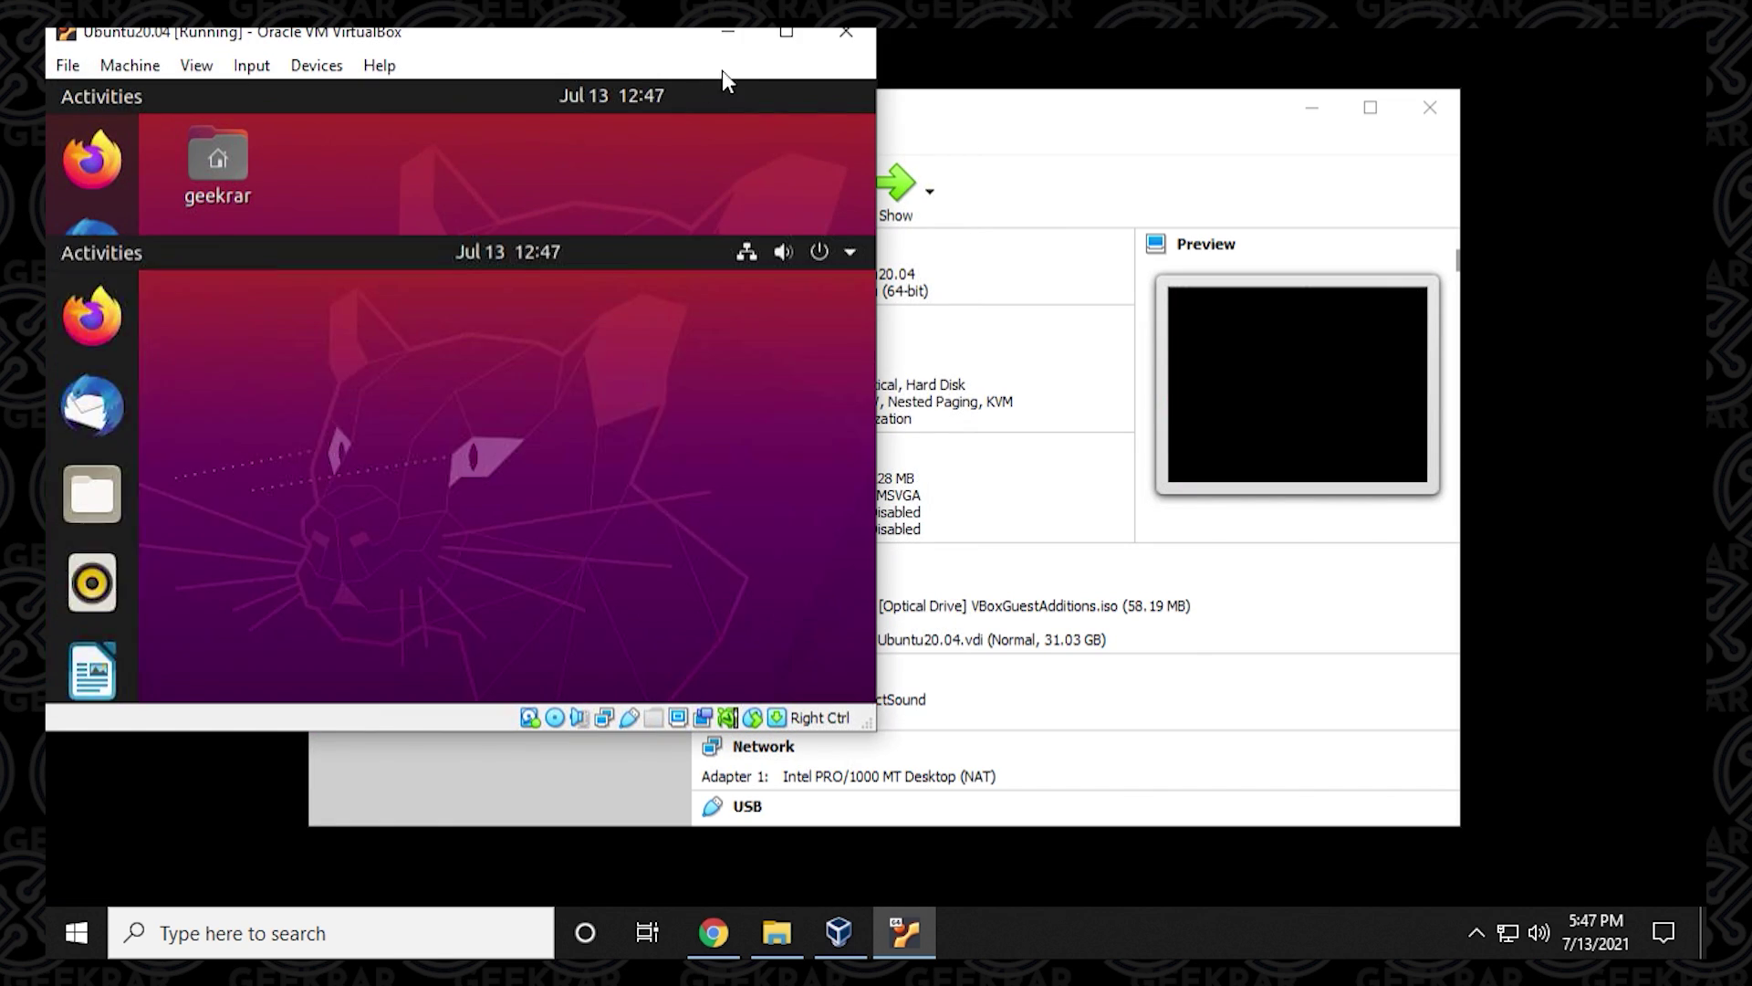
pyautogui.click(781, 43)
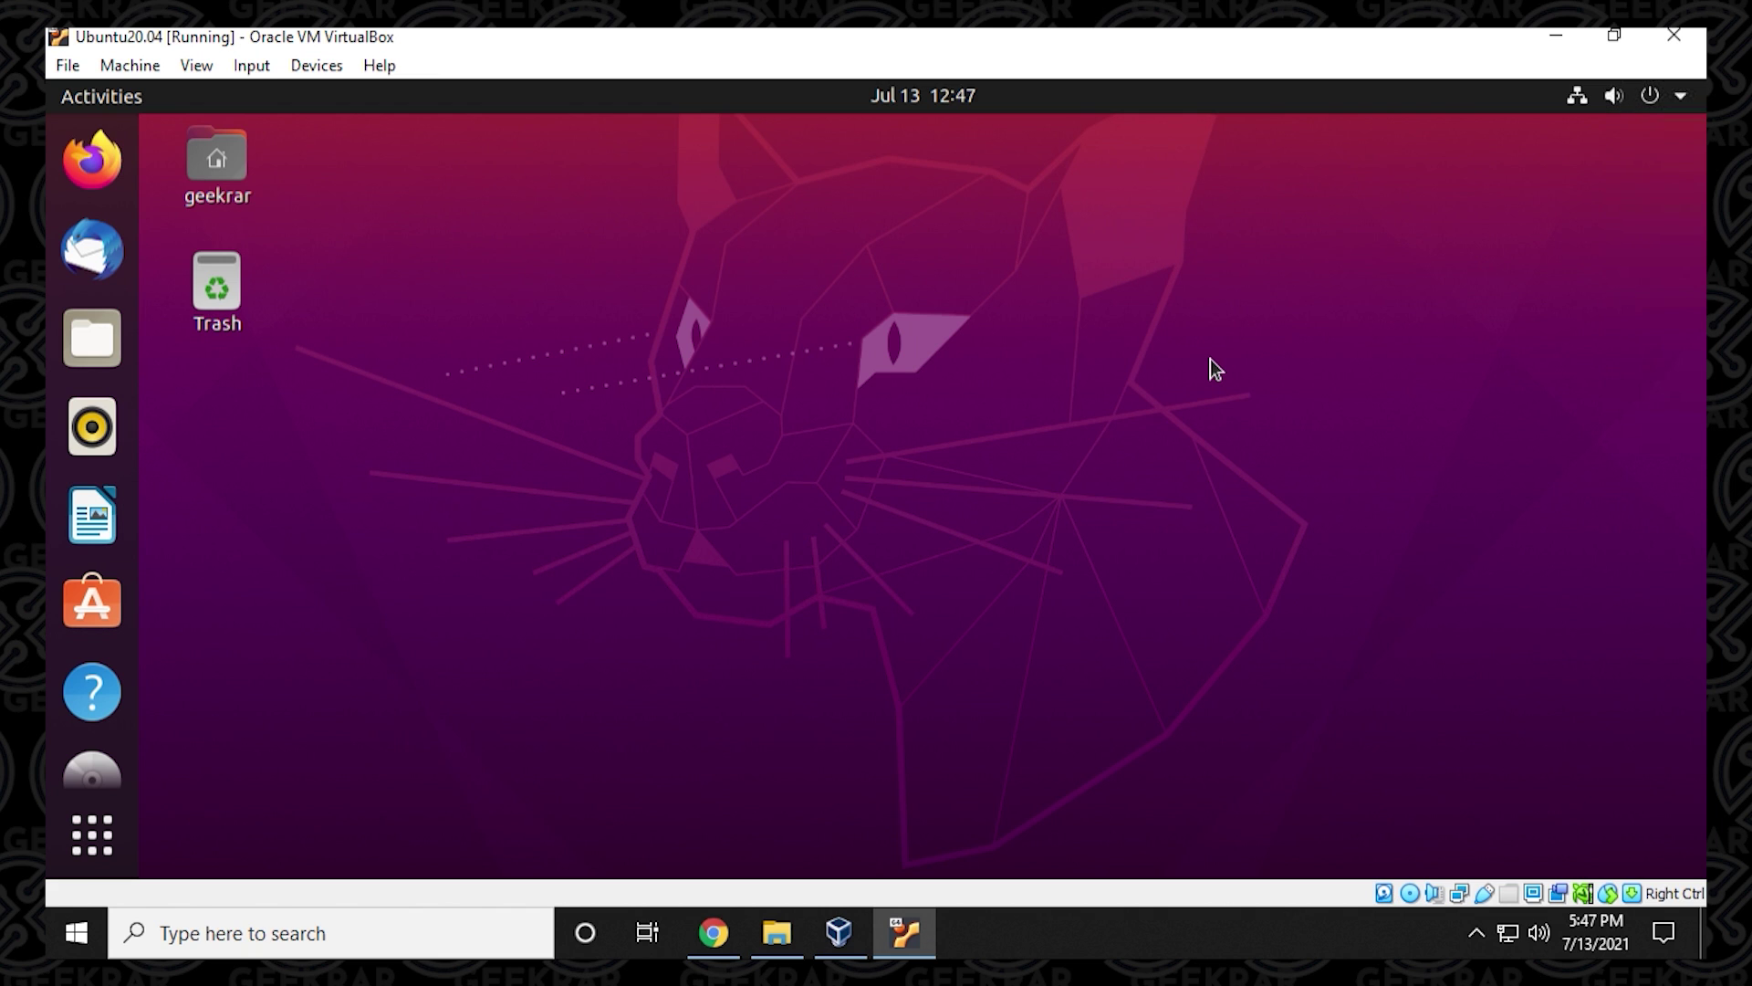
pyautogui.click(196, 65)
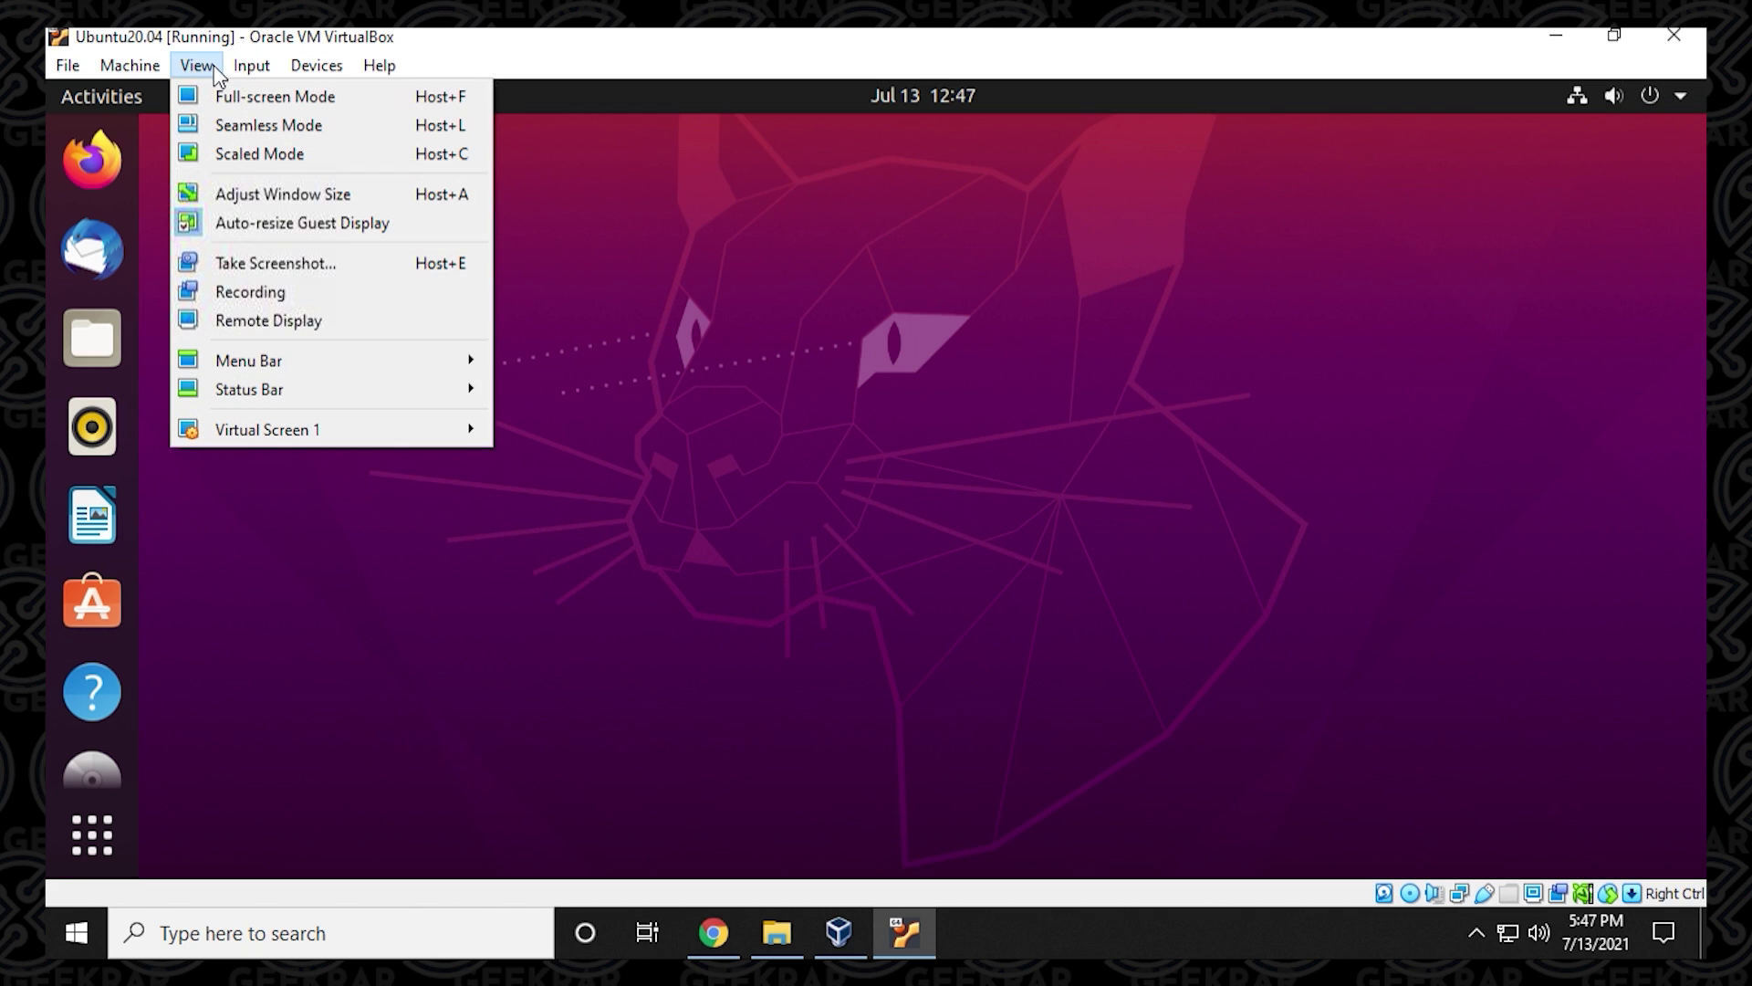
pyautogui.click(390, 103)
pyautogui.click(820, 577)
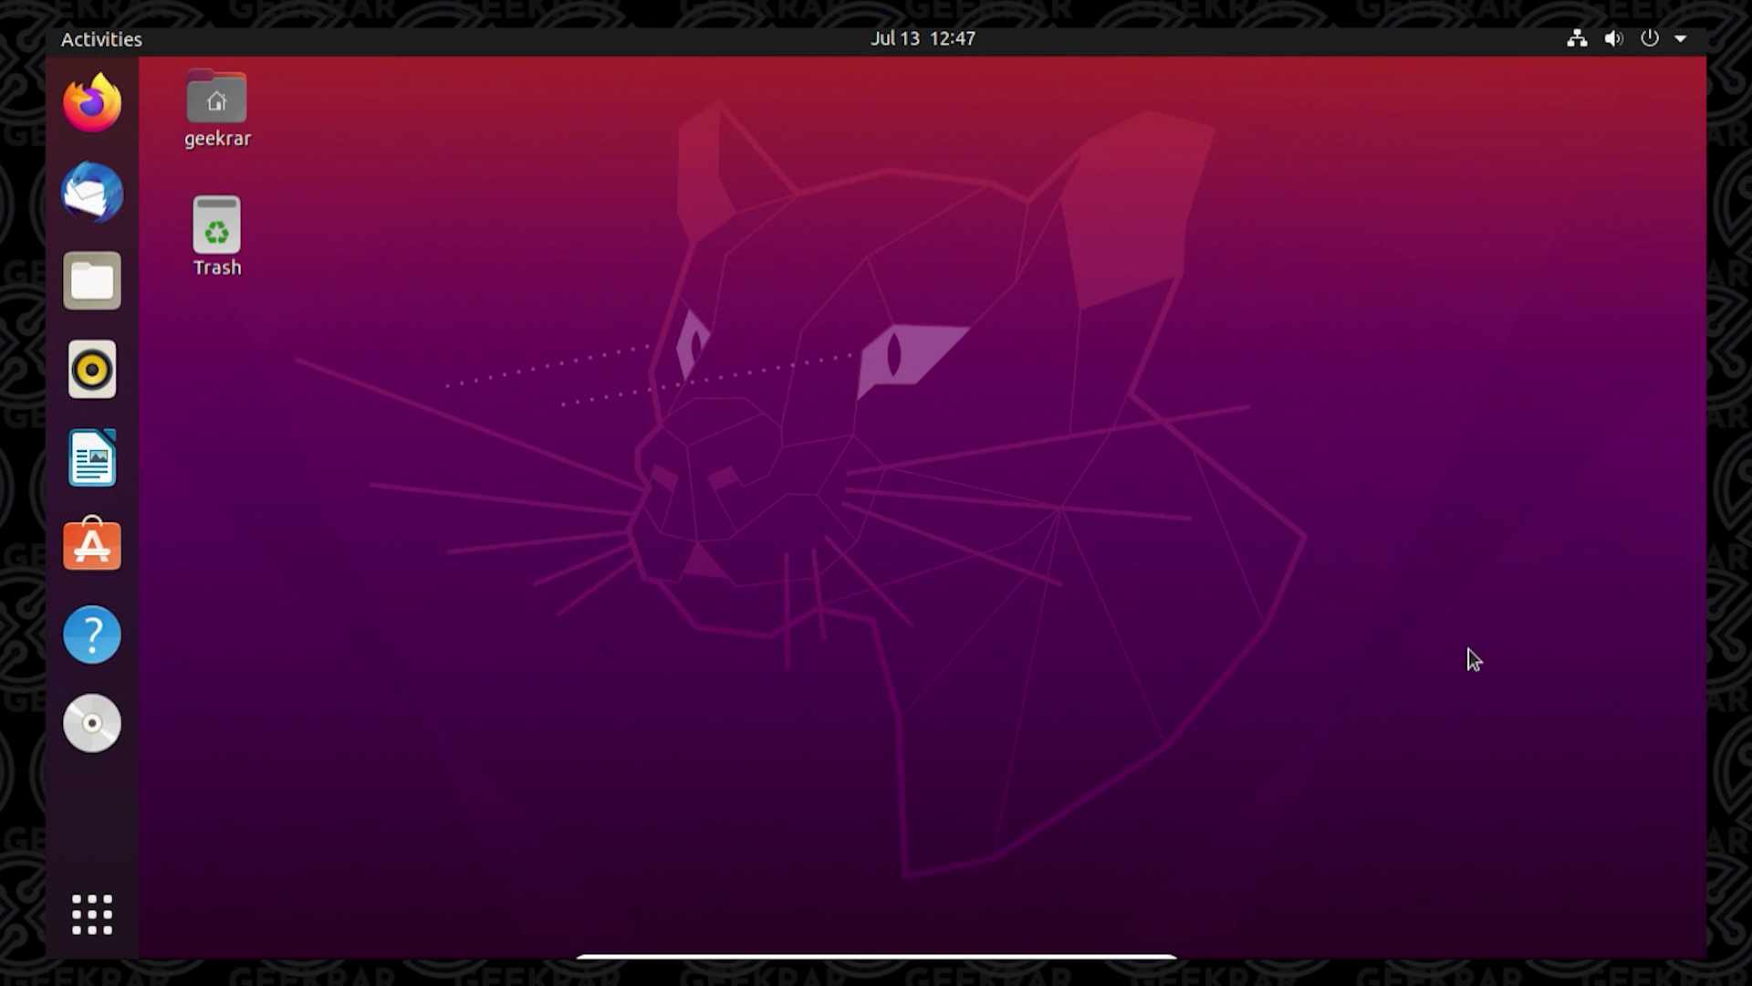